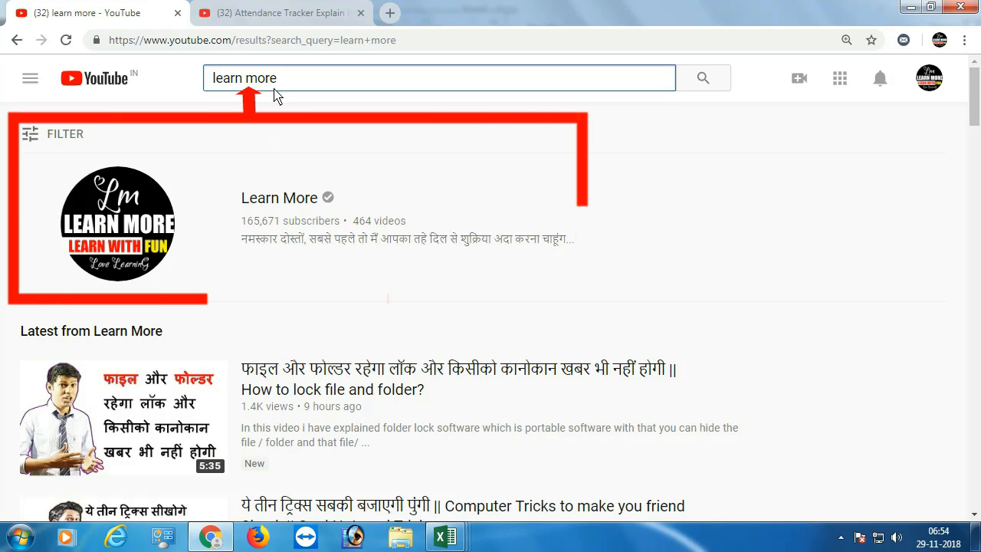
- Open the Learn More channel and search it for 'attendance'
left_click(173, 217)
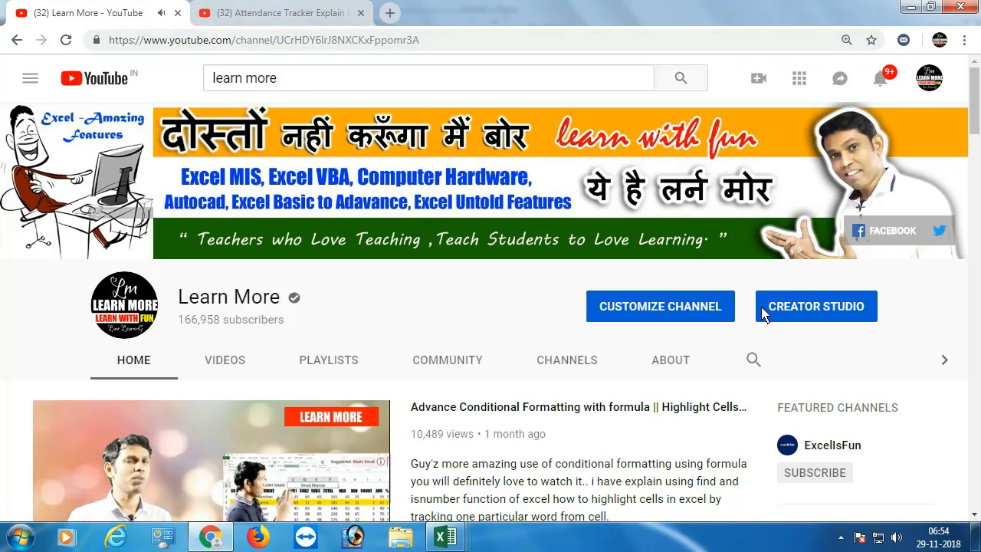
left_click(752, 360)
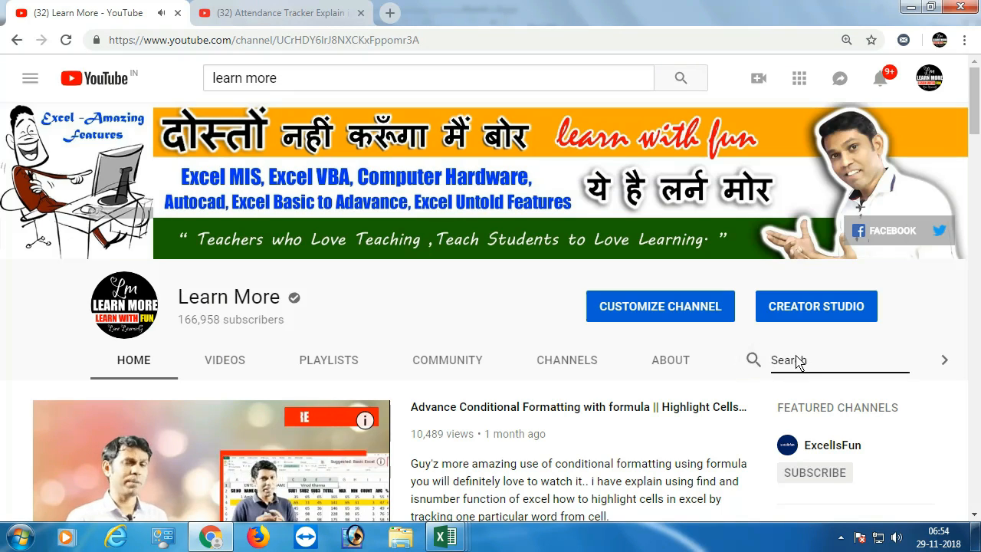
type("attend")
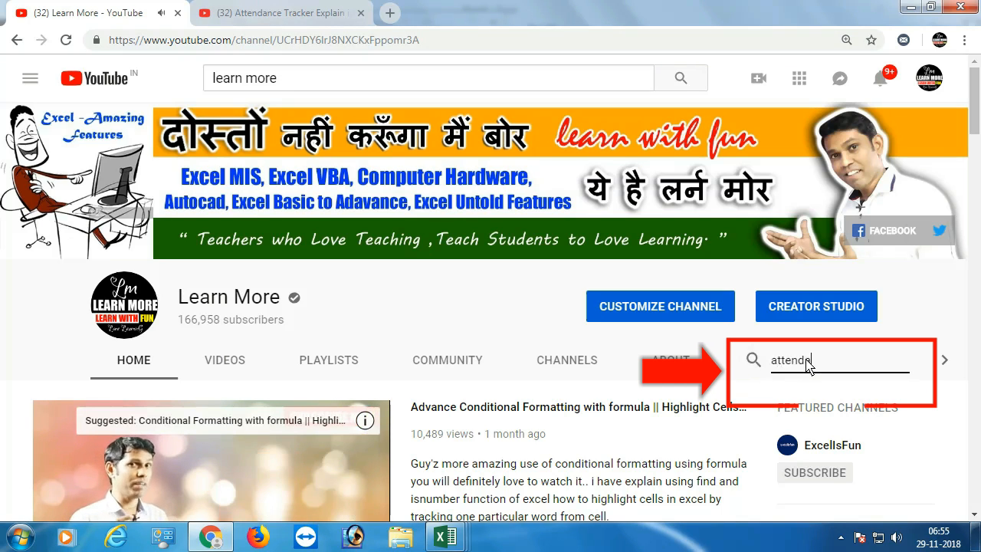
type("ance")
key("Return")
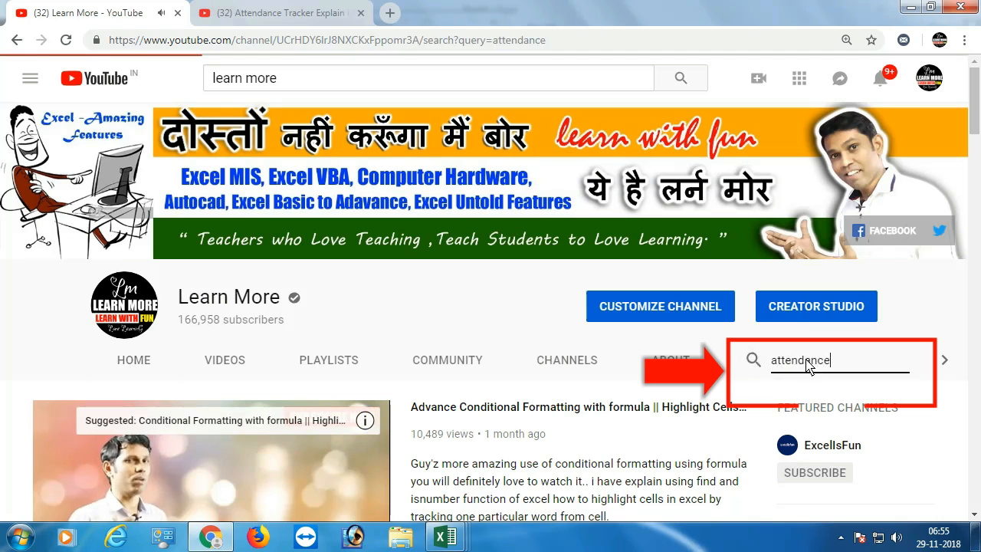
- Browse the channel's attendance video results, then return to the Excel window
scroll(455, 367, "down", 3)
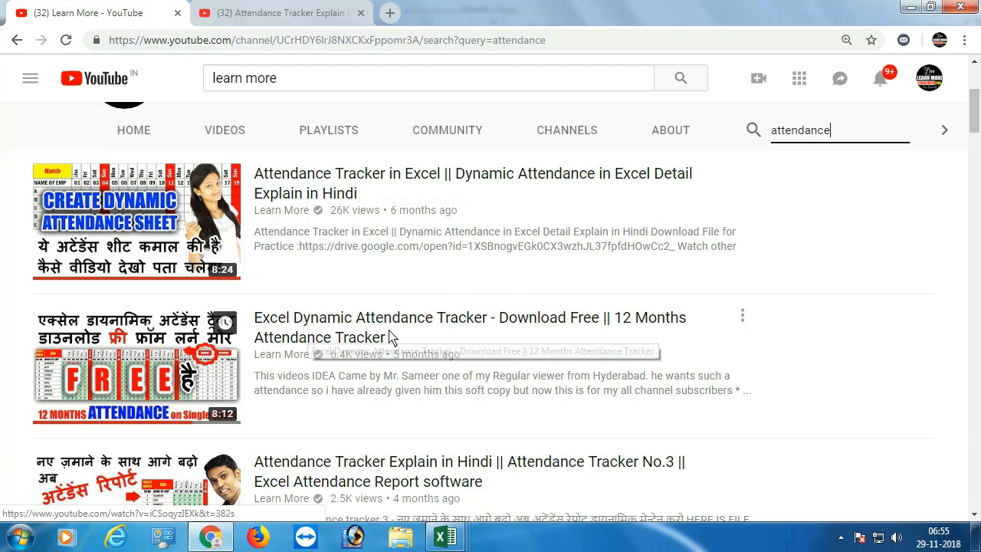
scroll(474, 331, "down", 2)
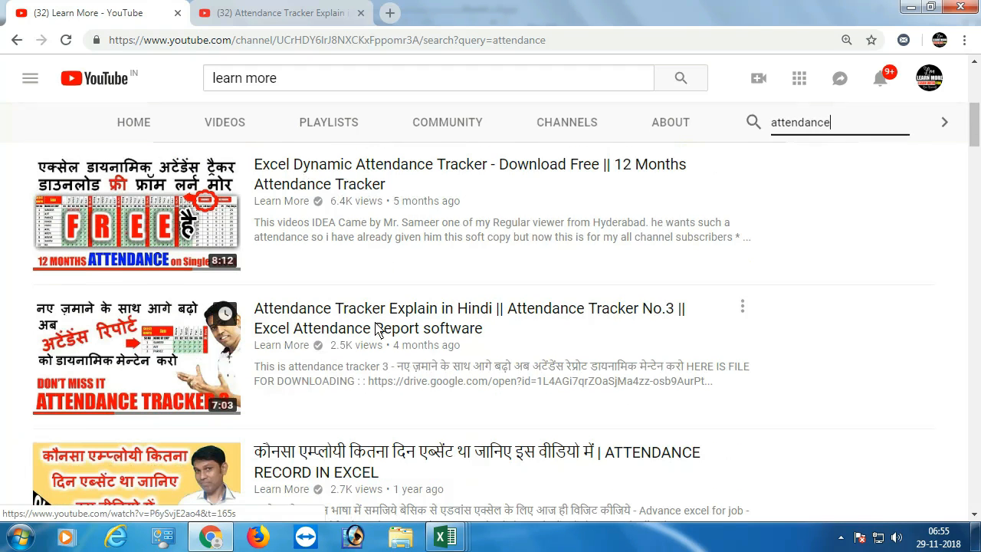
scroll(460, 326, "up", 2)
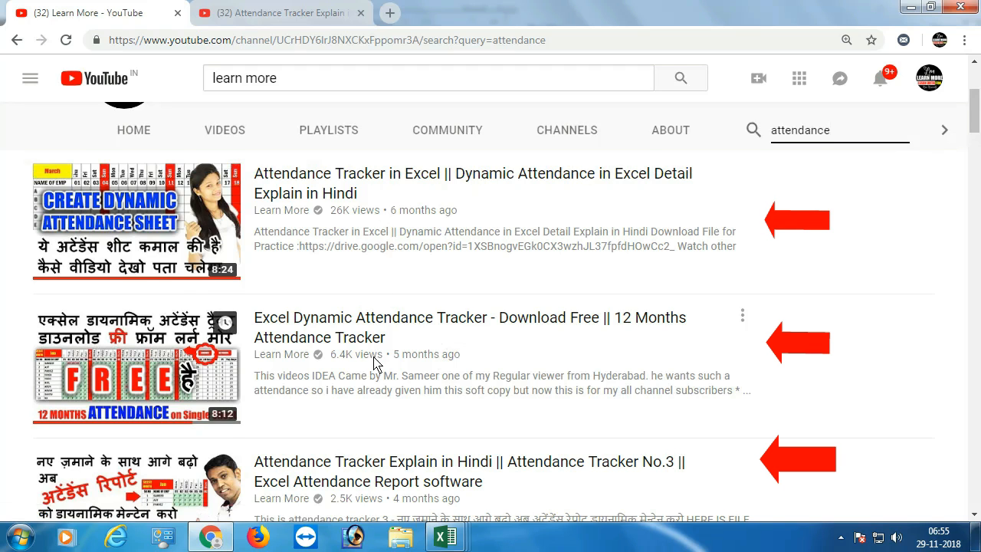
scroll(376, 352, "down", 1)
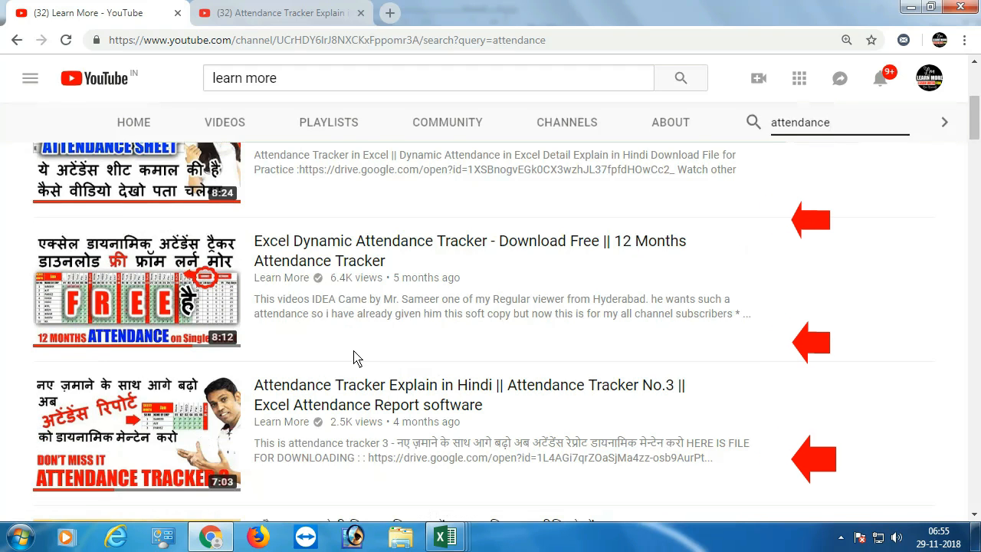
scroll(354, 355, "up", 1)
scroll(196, 291, "down", 1)
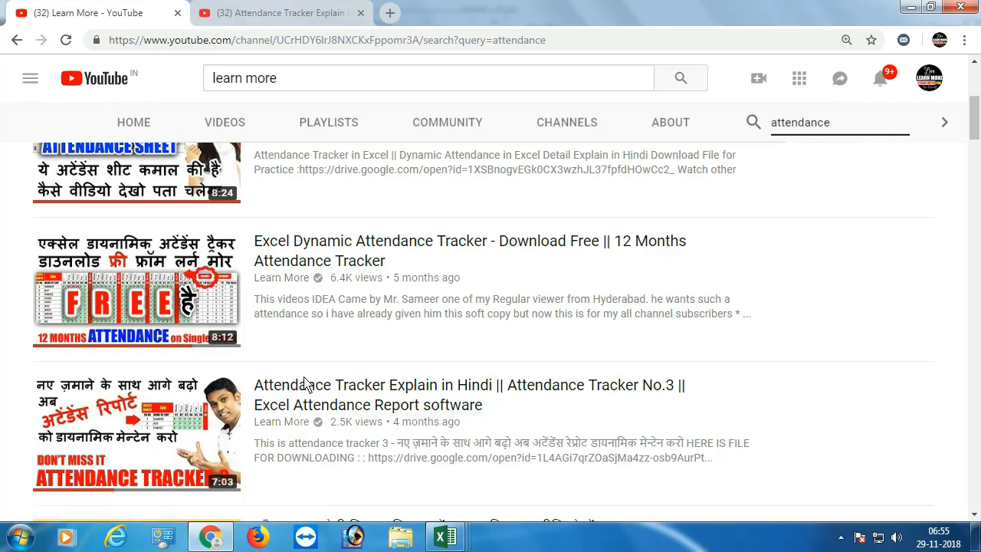
scroll(298, 417, "up", 1)
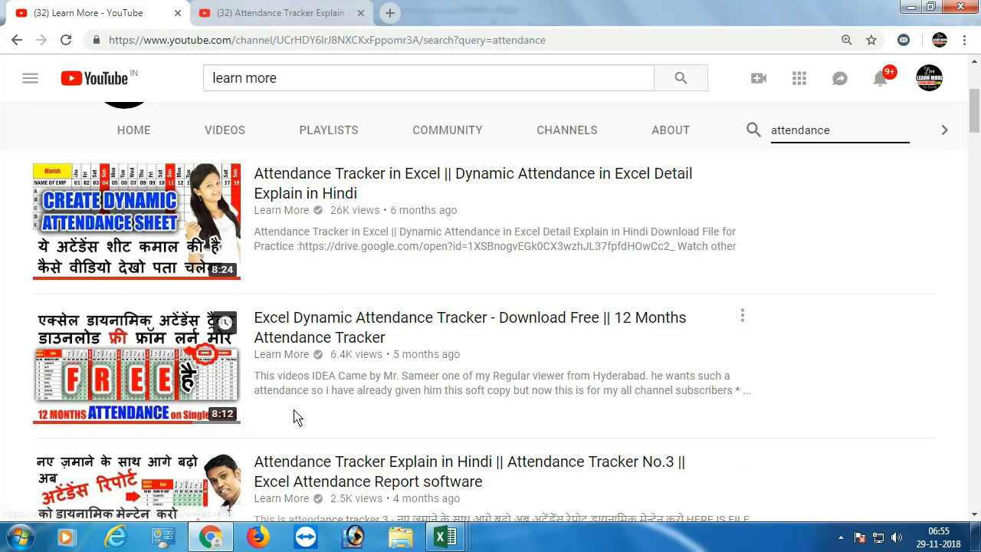
scroll(296, 417, "down", 1)
scroll(295, 417, "up", 2)
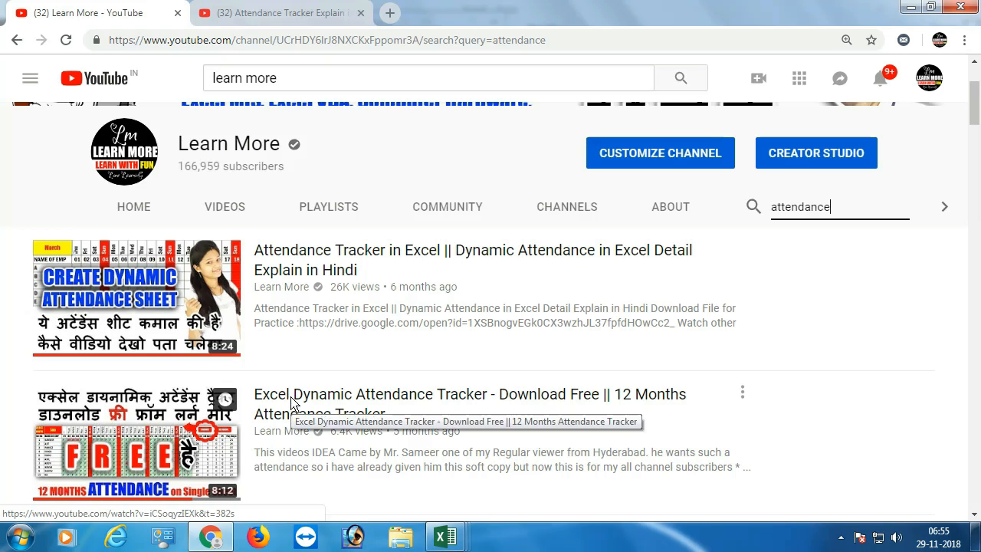
left_click(450, 538)
- Switch the attendance sheet's month to November and point out 2nd/4th Saturday columns K and Y
left_click(554, 472)
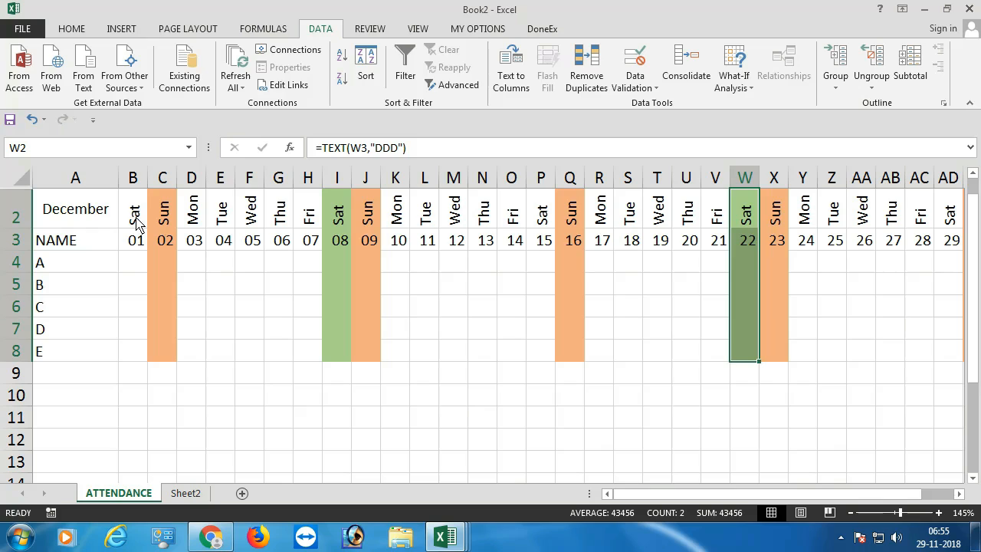
left_click(79, 218)
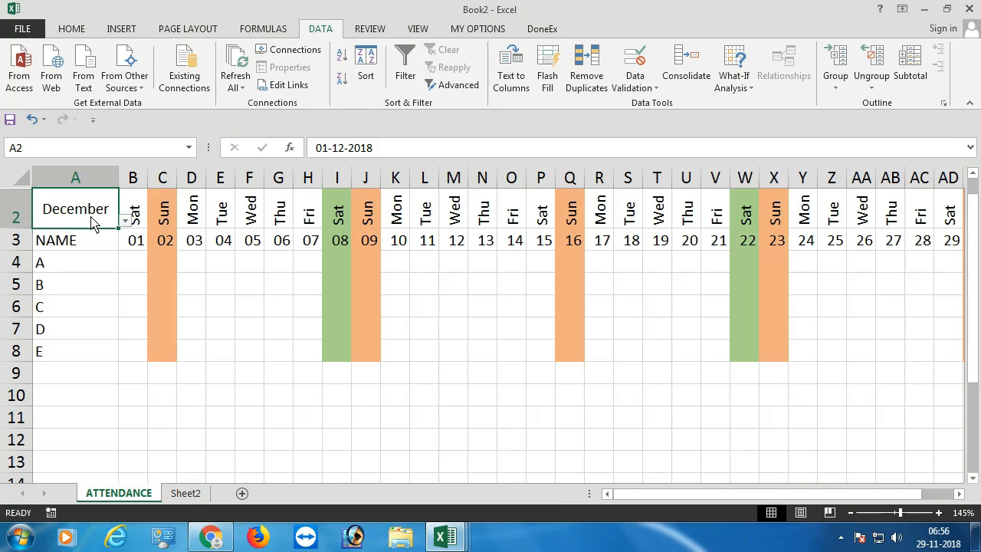
left_click(125, 220)
left_click(49, 322)
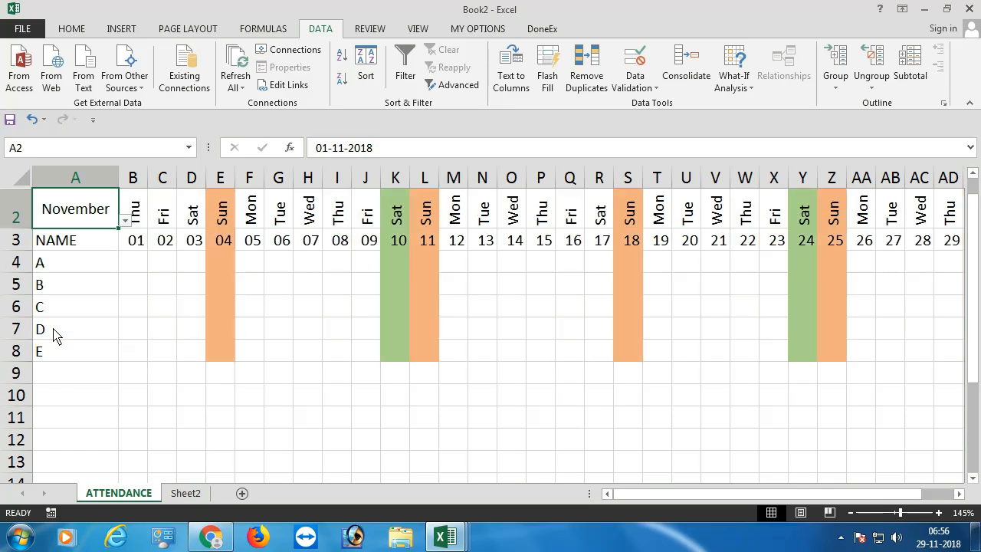
left_click_drag(398, 211, 409, 373)
left_click_drag(802, 212, 805, 358)
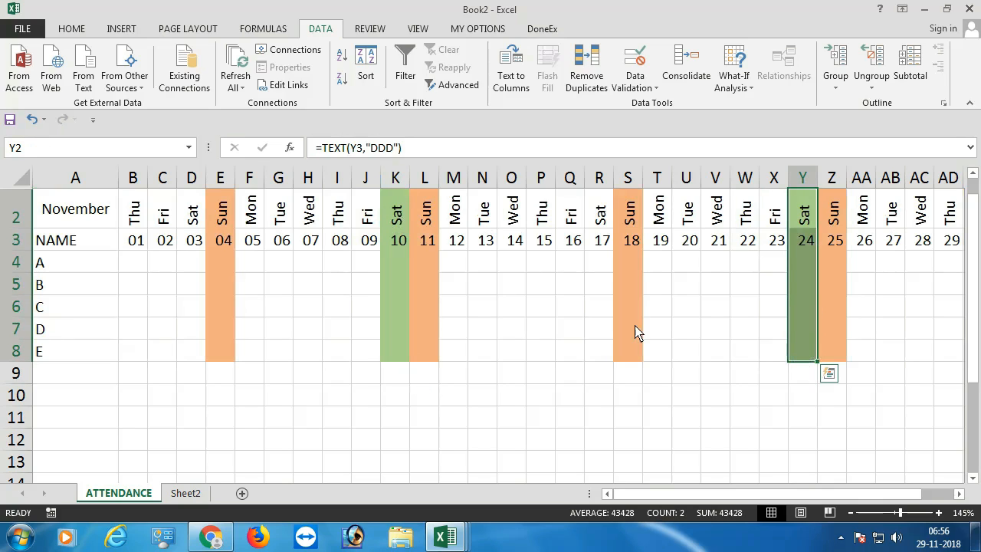
- Change the month to October, then back to December, and start a new blank workbook
left_click(100, 224)
left_click(124, 220)
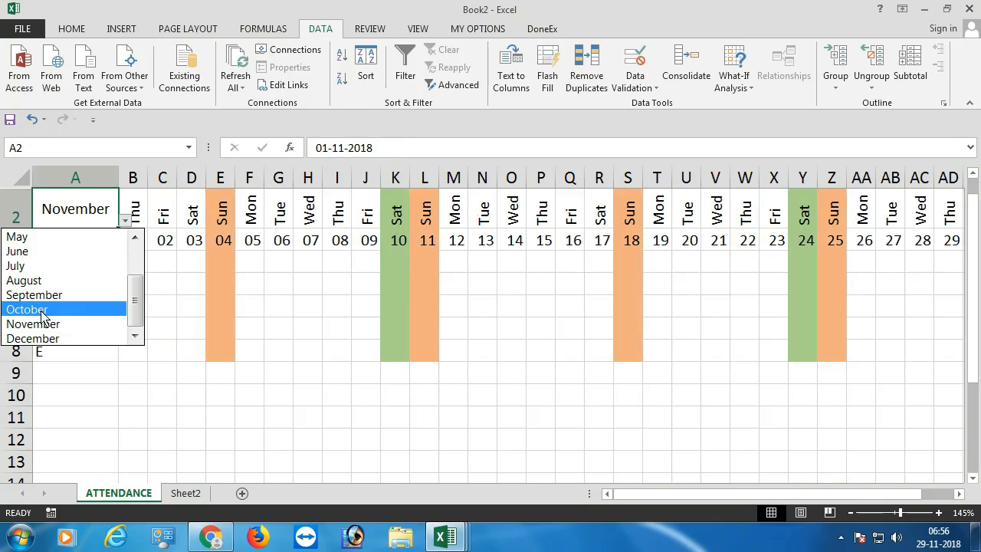
left_click(42, 309)
left_click(124, 221)
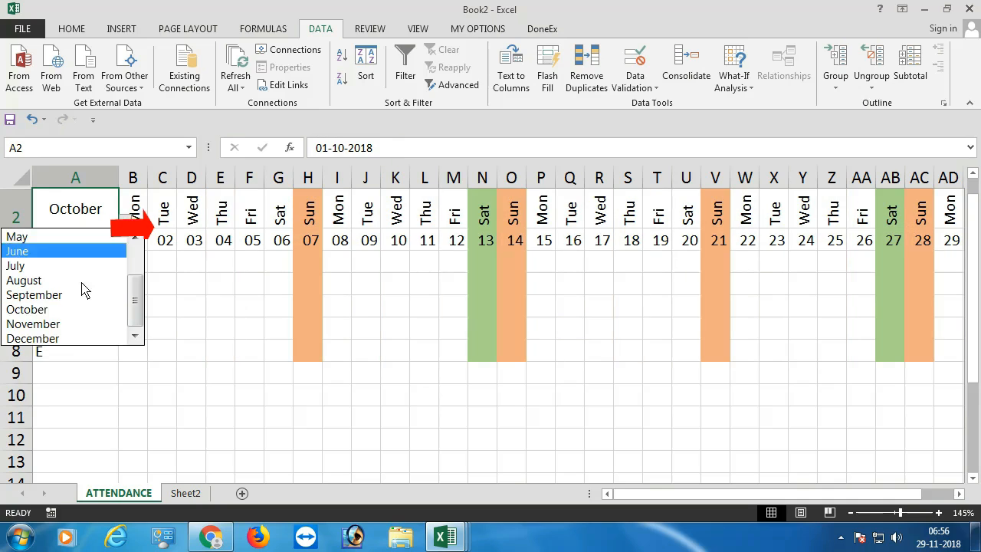
left_click(60, 339)
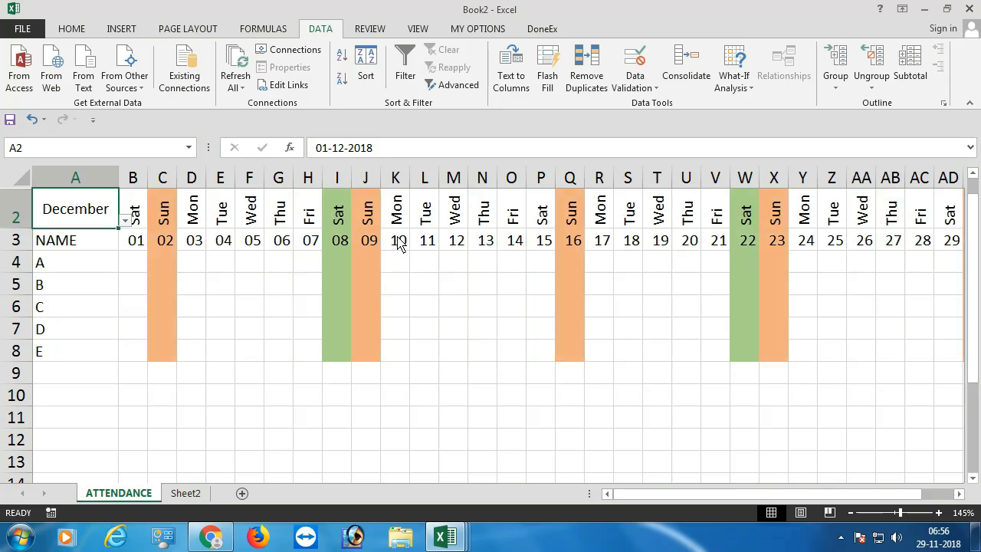
left_click(364, 372)
key("ctrl+n")
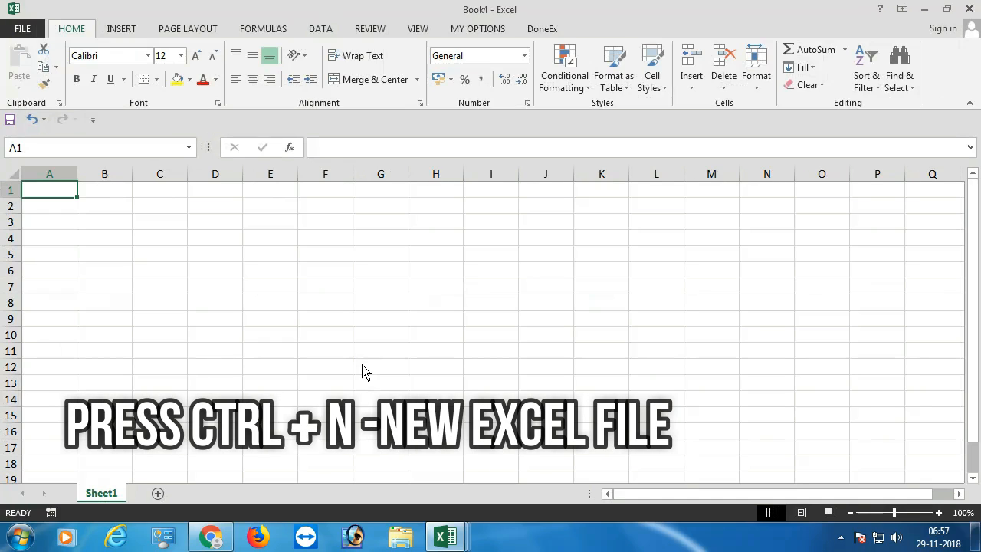
- Discard the stray entry and zoom the new sheet to 200%
type("v")
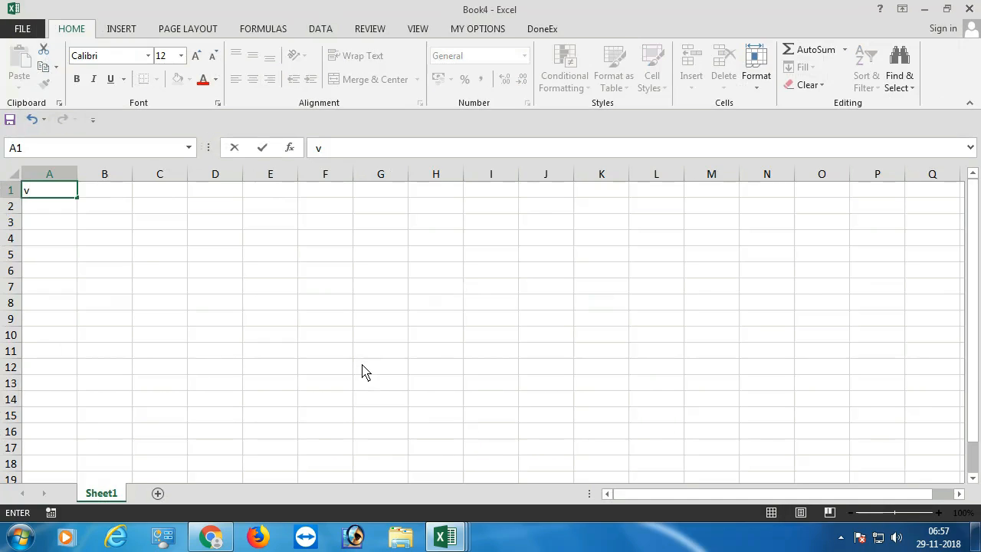
key("Escape")
key("alt+w")
key("q")
key("Up")
key("Return")
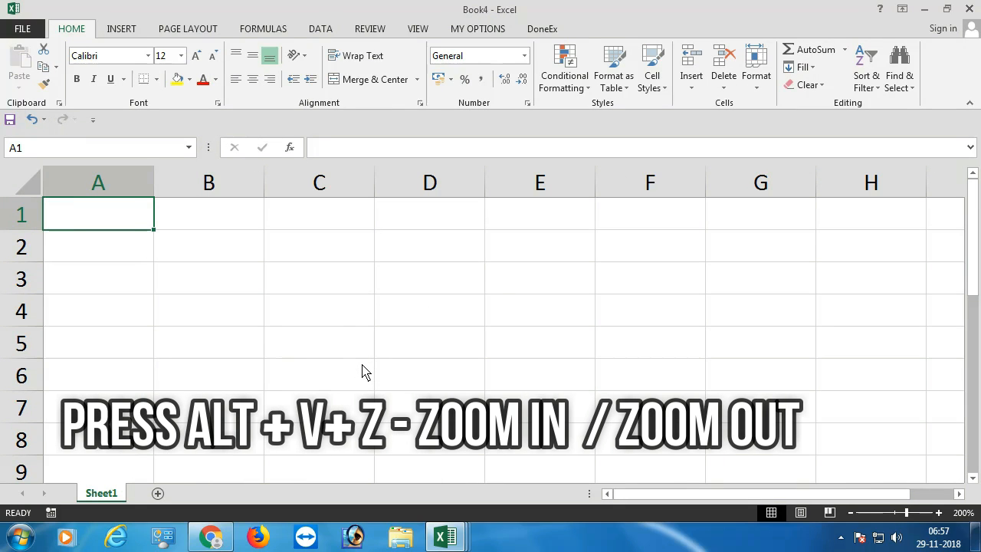
- Add Sheet2 and enter the date 01-01-2018 in its cell A1
left_click(157, 493)
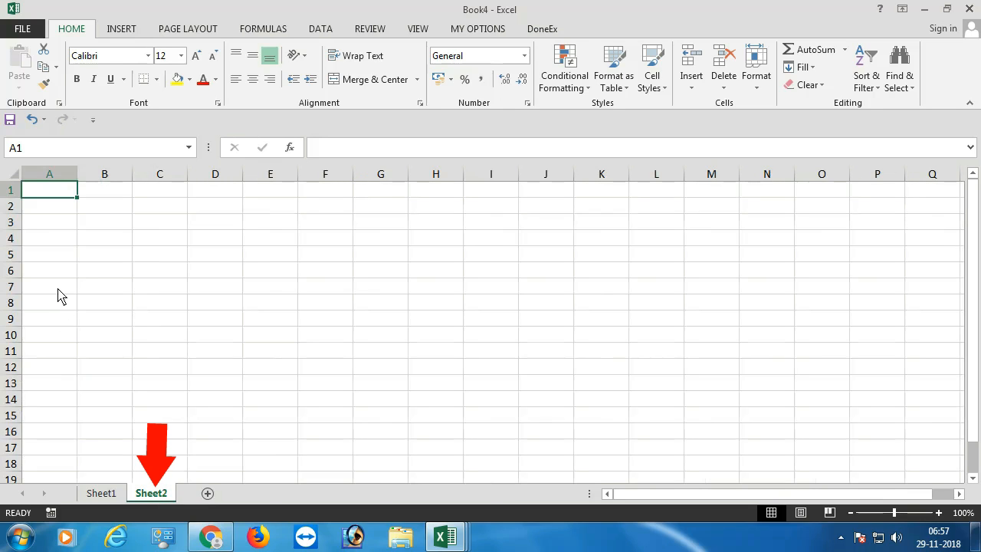
scroll(64, 285, "up", 4, "ctrl")
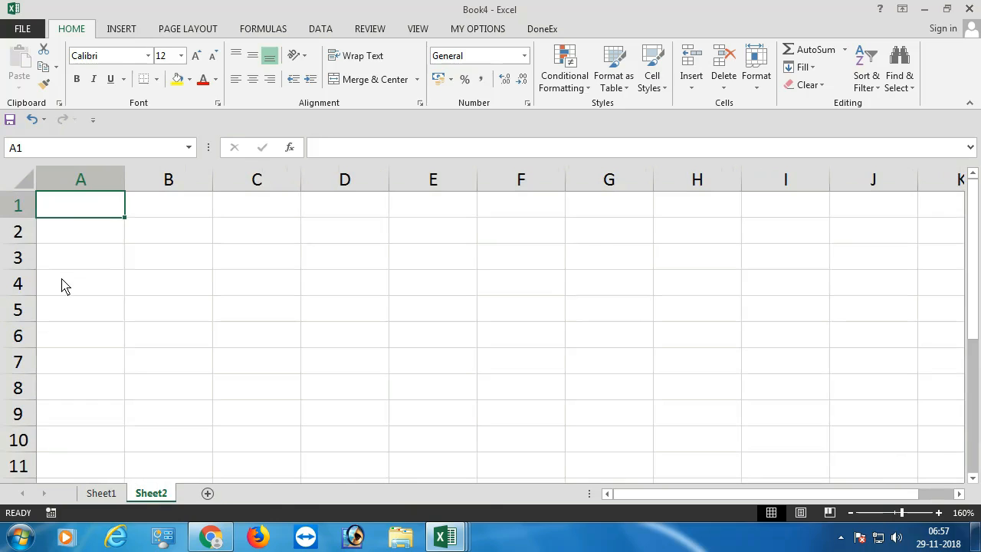
type("01-01")
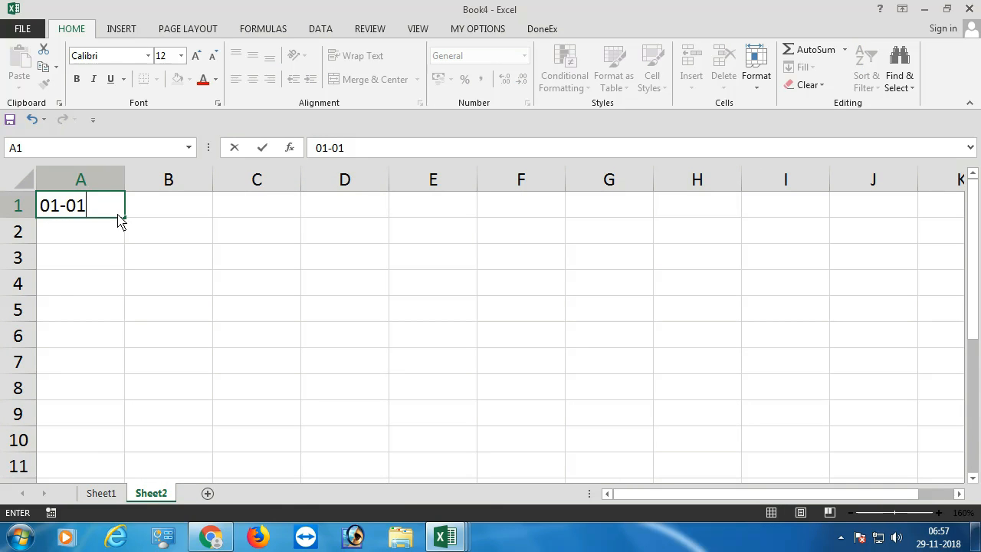
type("-2018")
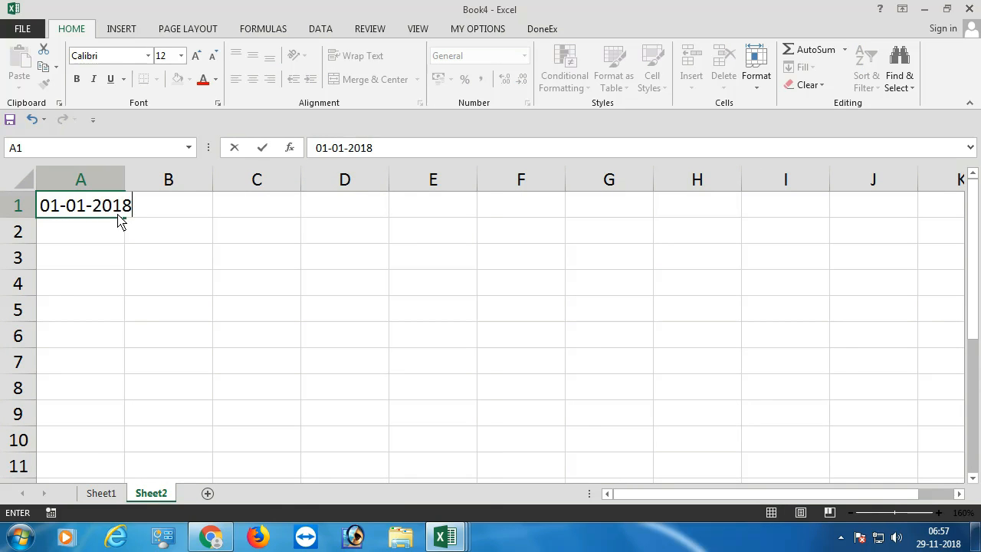
key("Return")
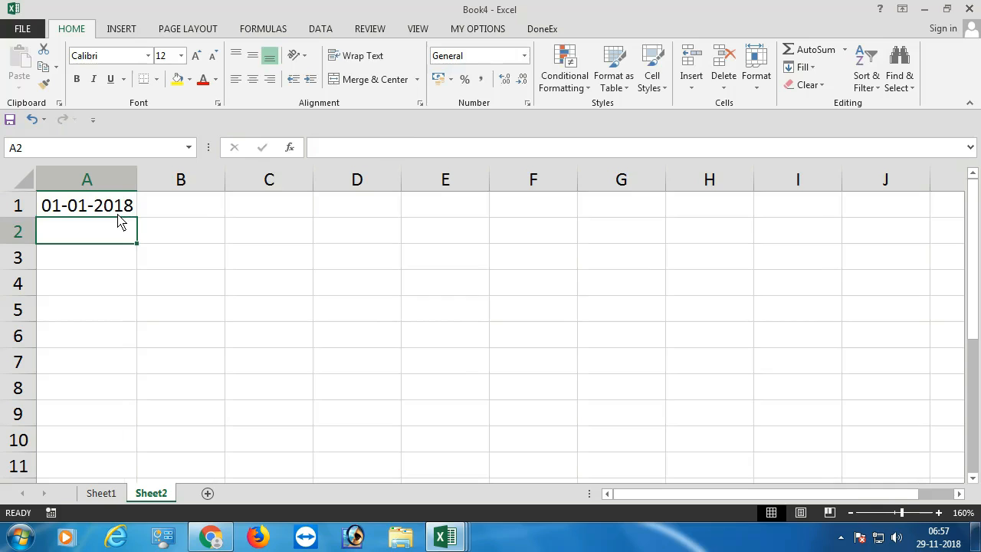
left_click(97, 214)
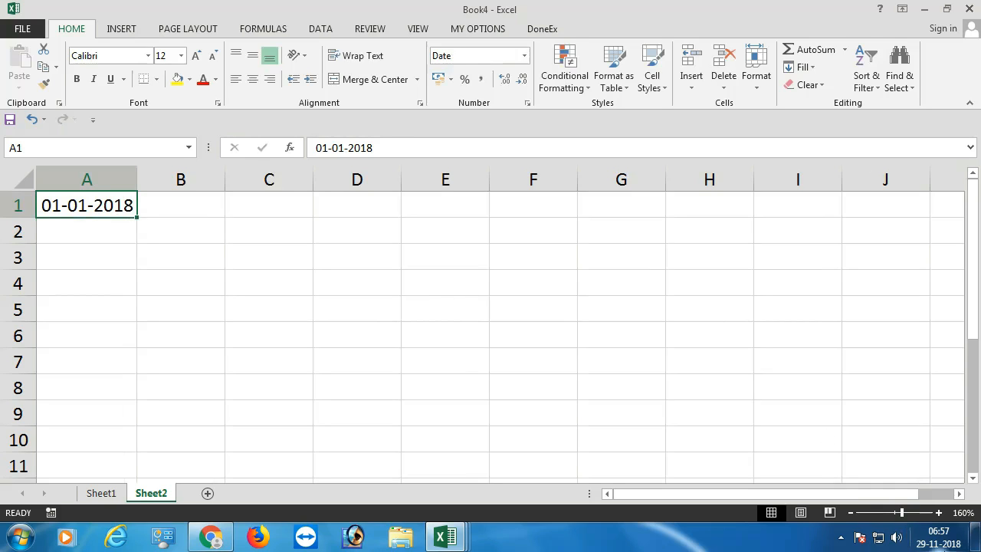
mouse_move(939, 536)
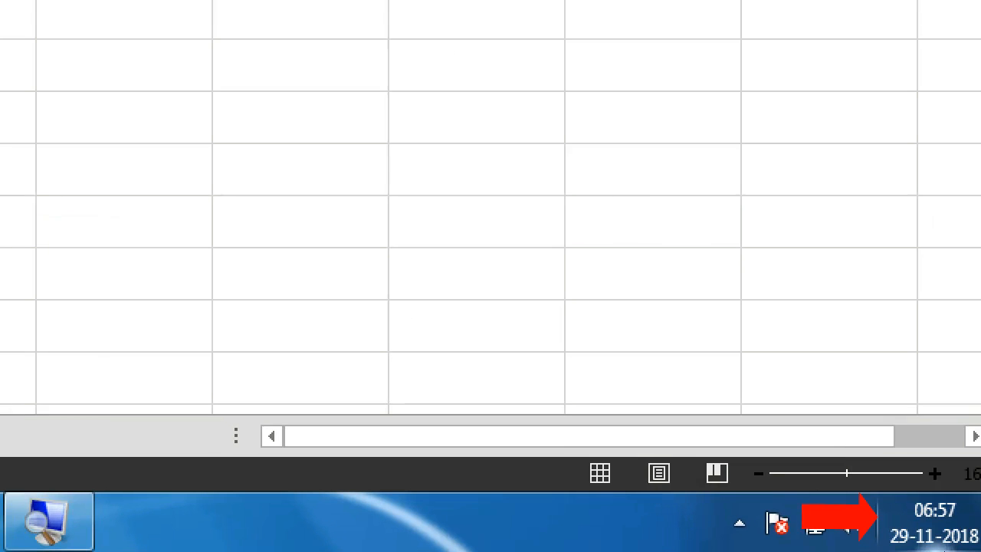
key("Return")
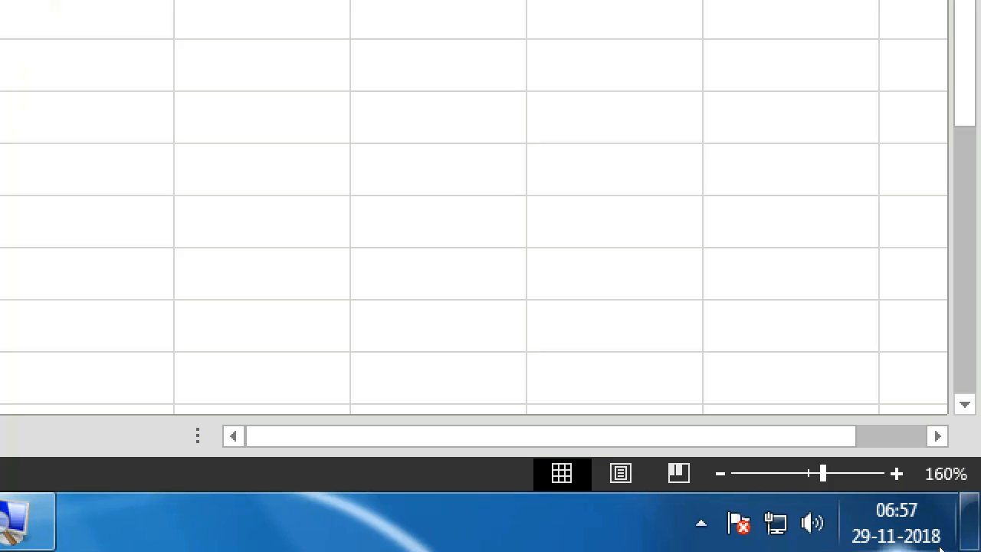
mouse_move(941, 548)
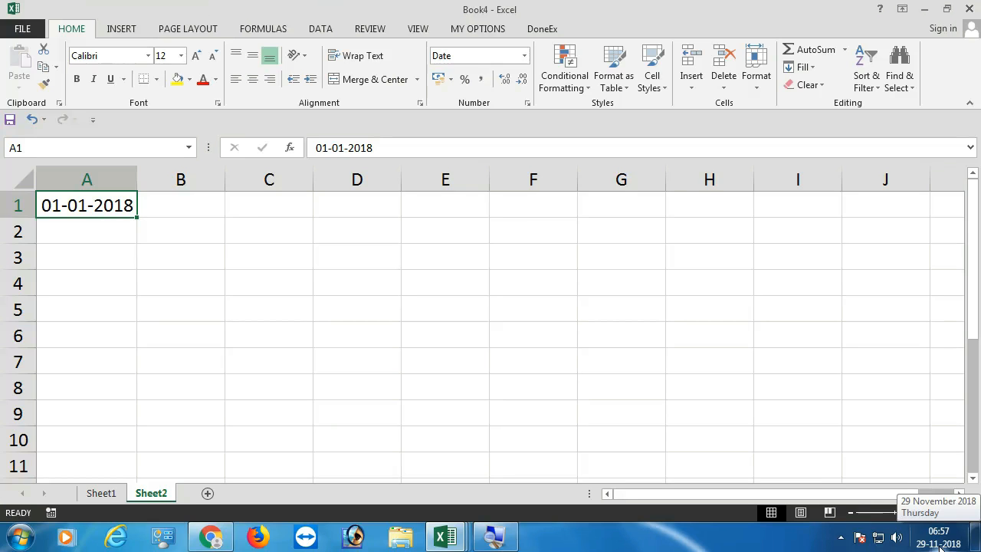
left_click(940, 545)
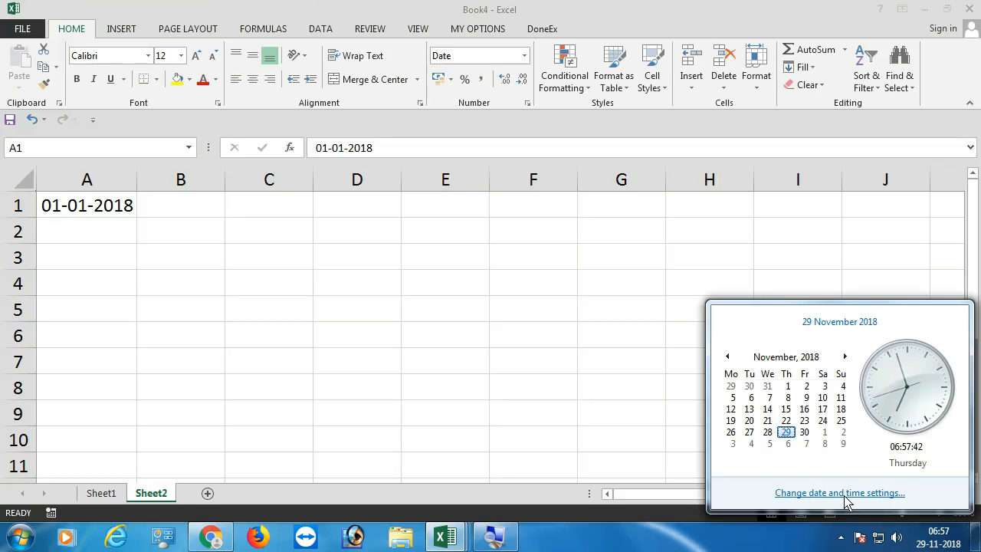
left_click(845, 495)
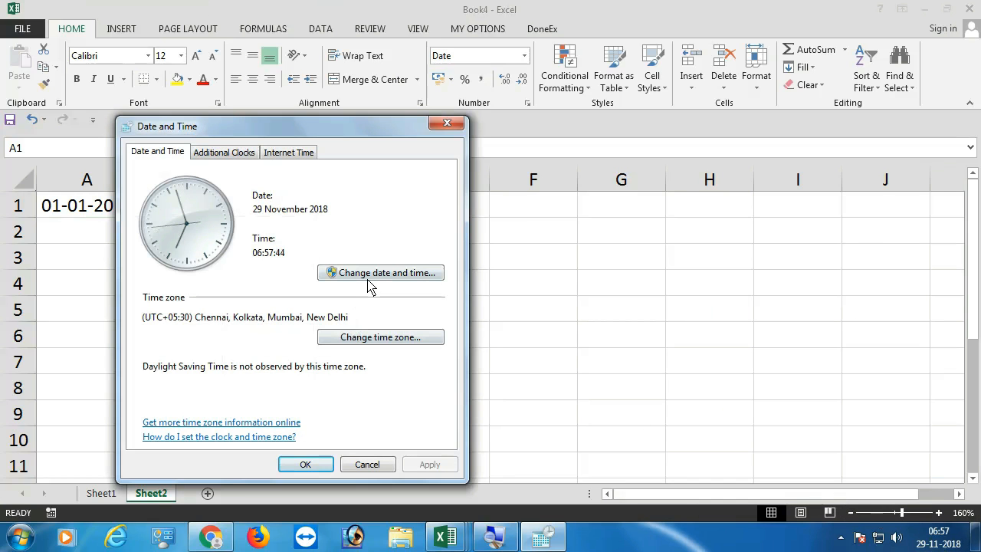
left_click(381, 274)
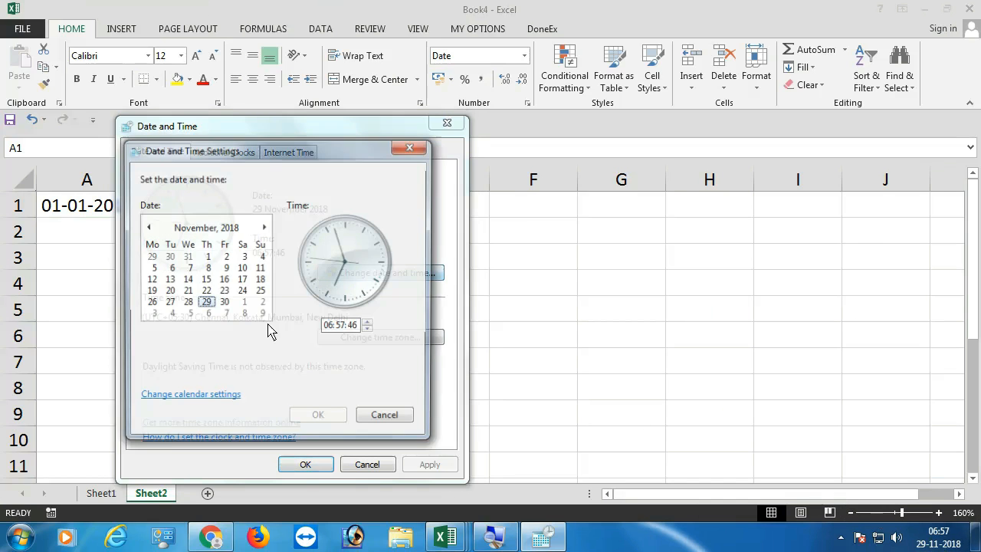
left_click(193, 407)
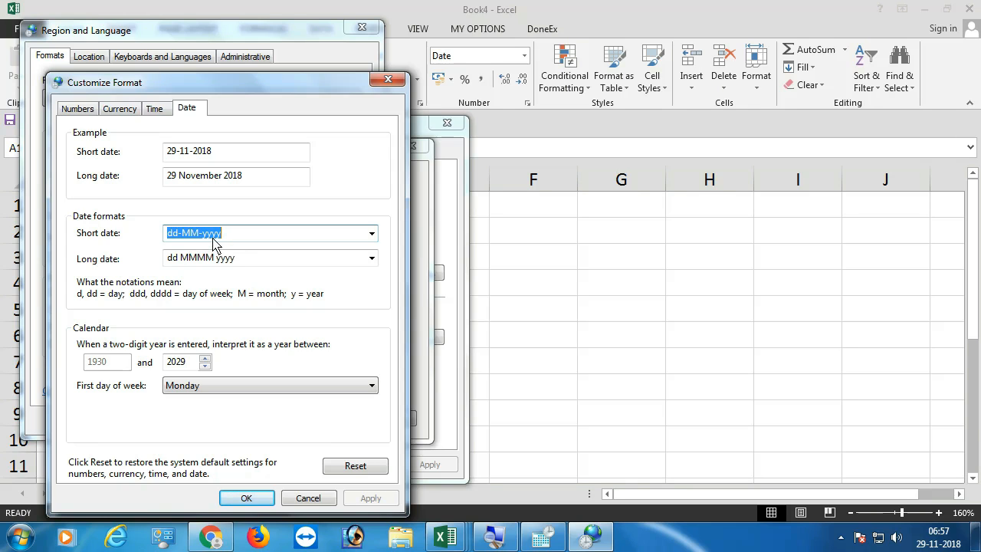
key("Return")
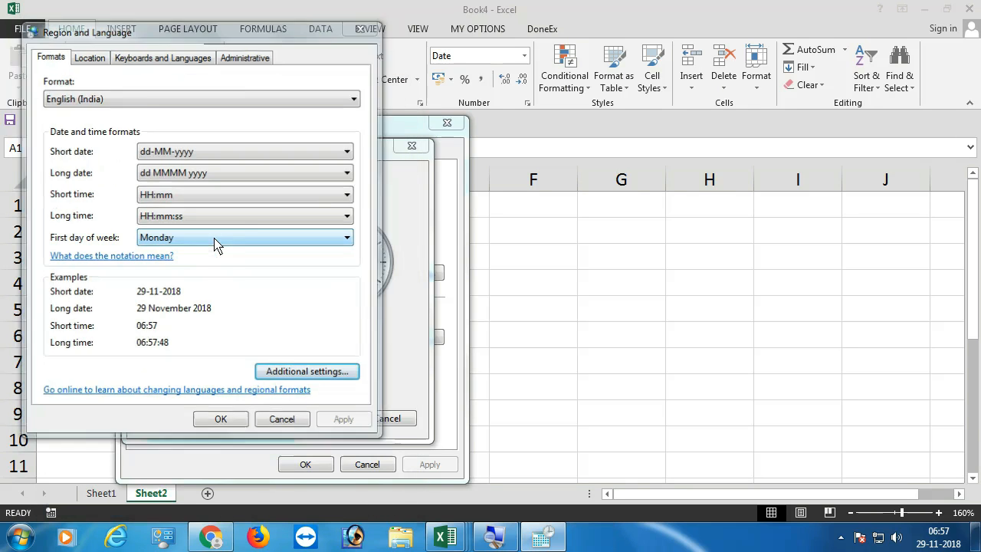
key("Return")
left_click(375, 417)
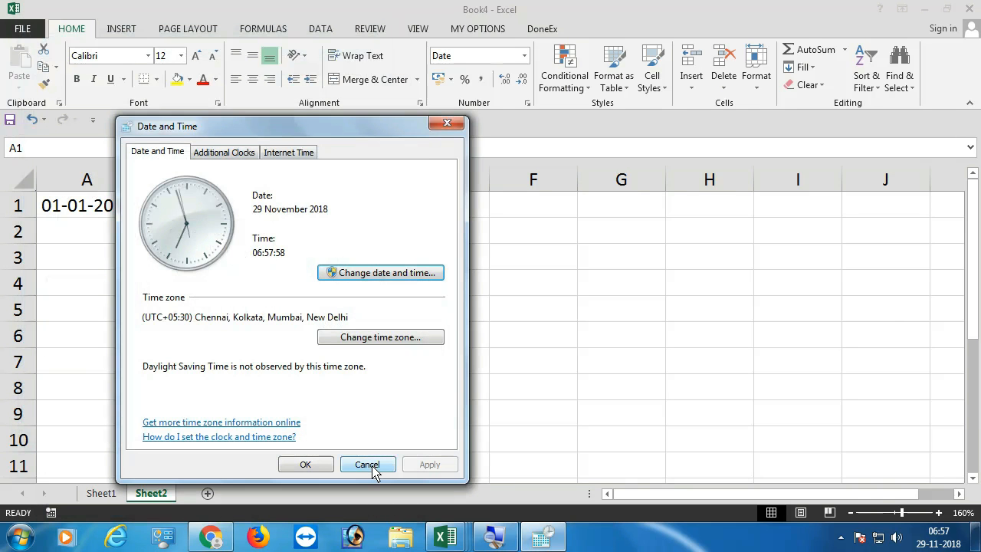
left_click(367, 465)
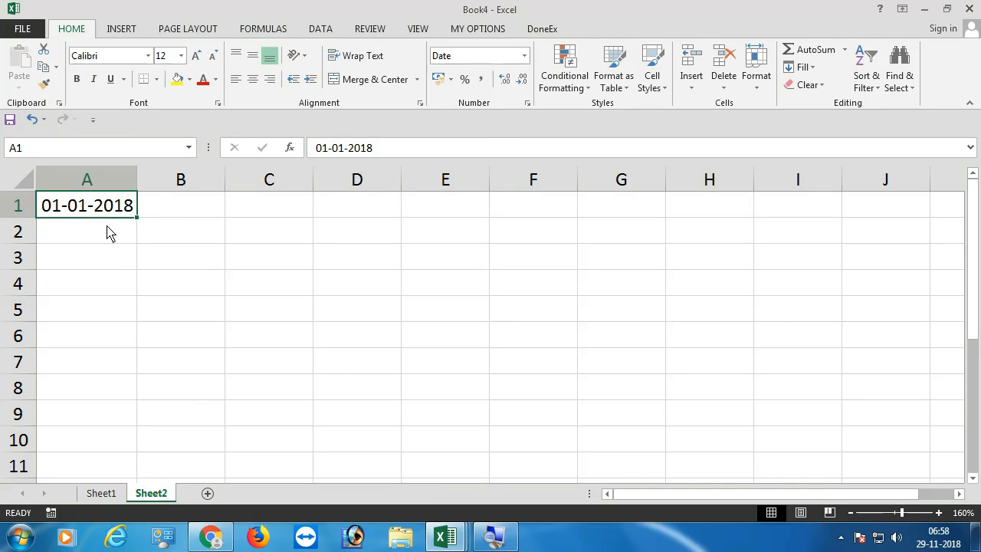
- Enter 01-02-2018 in A2 and fill the monthly date series down to 01-12-2018 in row 12
left_click(108, 239)
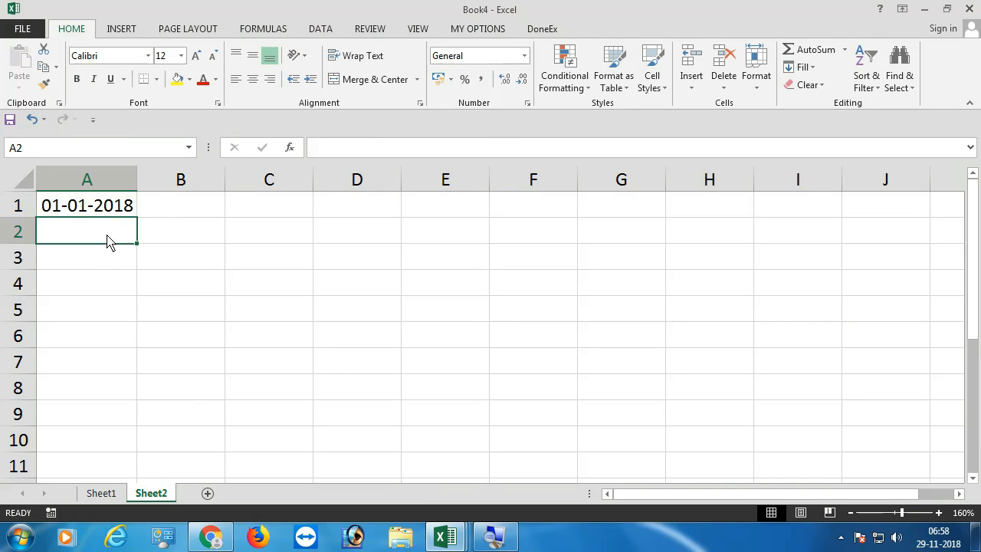
type("01-02-2018")
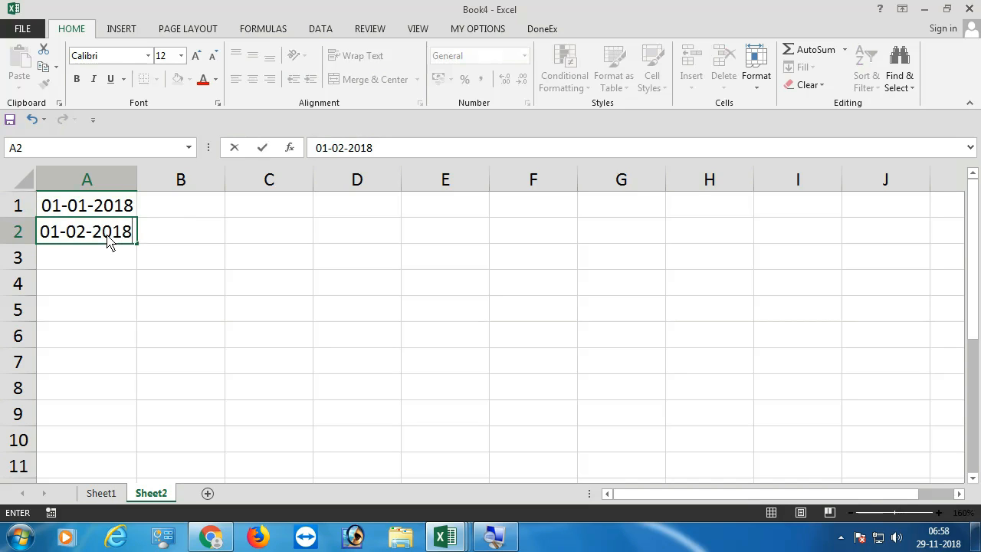
key("Return")
left_click_drag(103, 209, 103, 247)
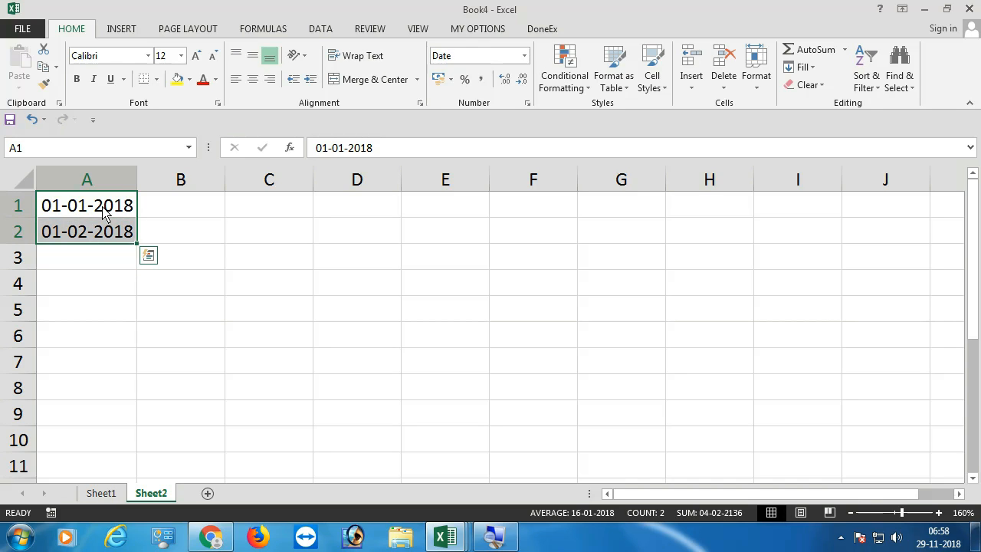
left_click_drag(138, 243, 144, 416)
scroll(148, 394, "up", 1)
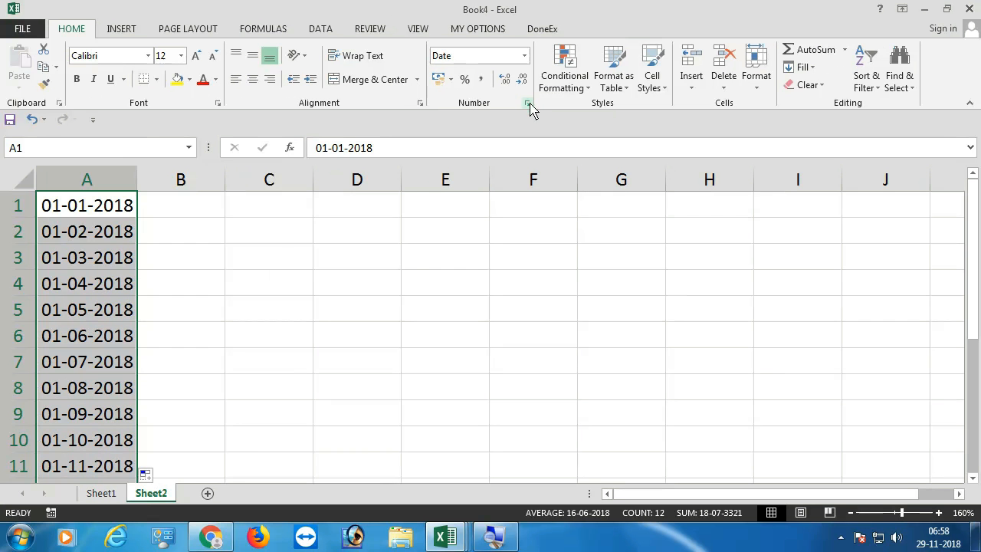
- Apply the custom format MMMM to A1:A12 so the dates read January through December
left_click(528, 105)
left_click_drag(240, 178, 415, 119)
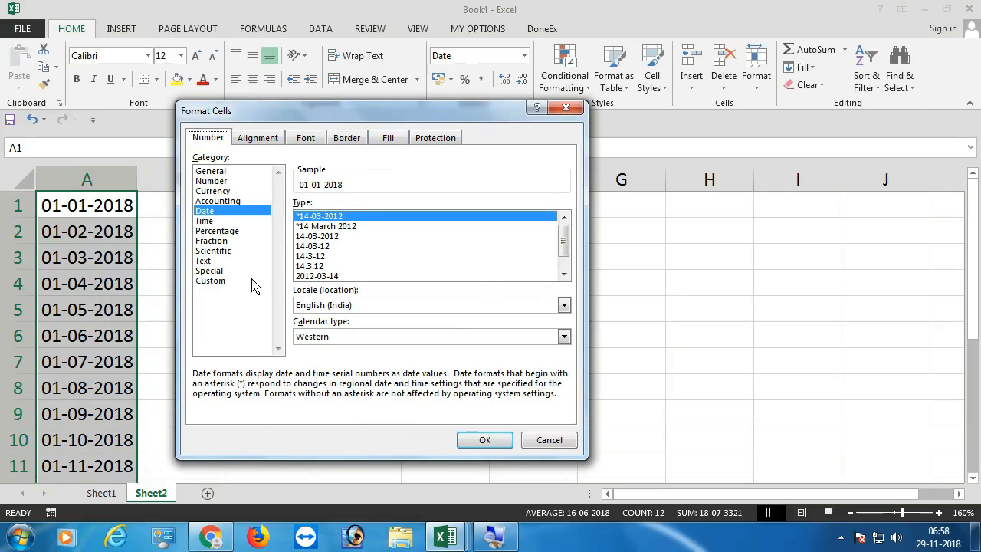
left_click(219, 281)
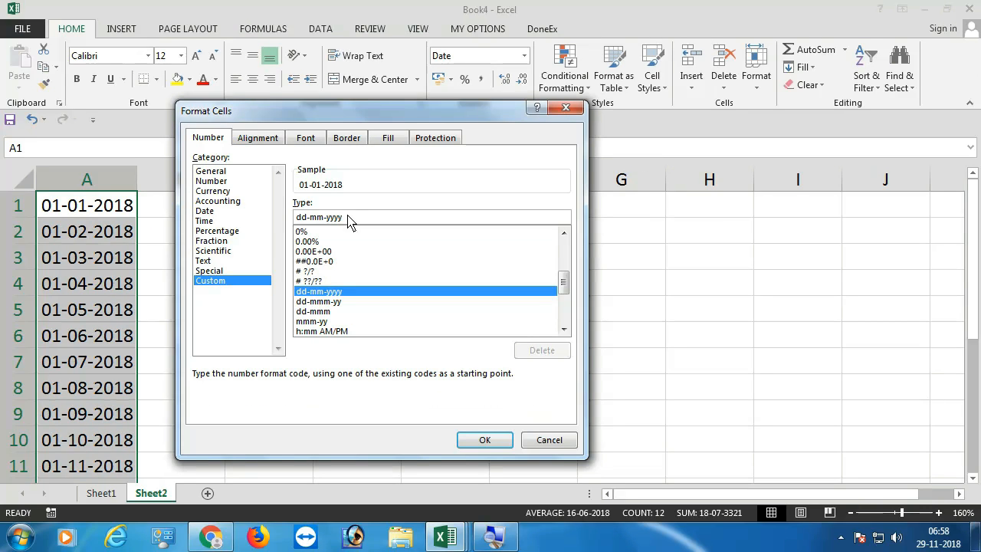
left_click_drag(347, 220, 277, 227)
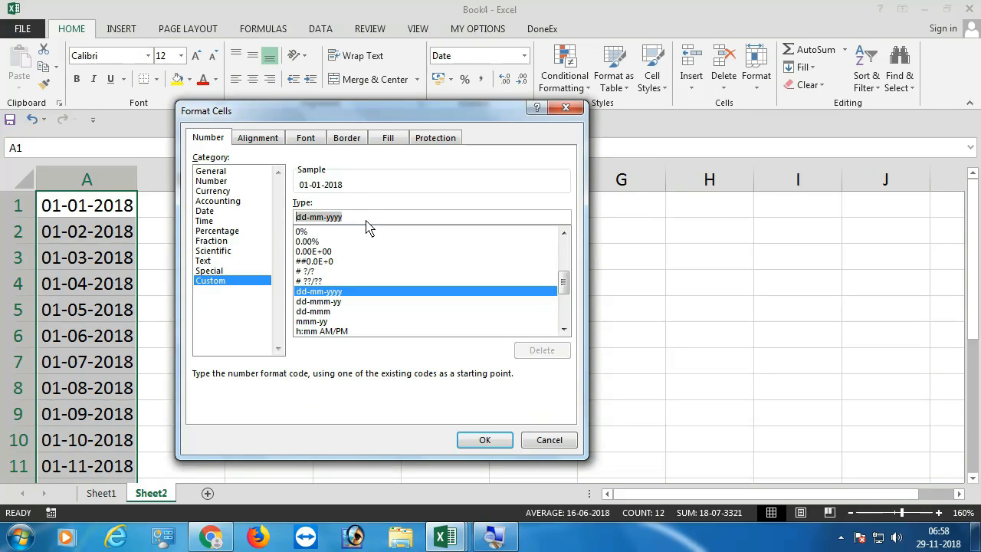
type("MMM\\")
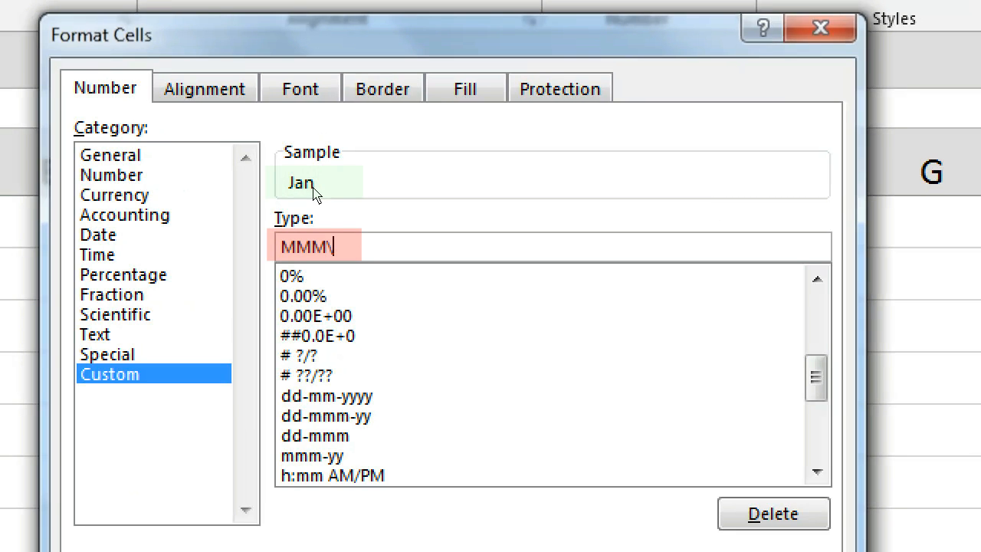
key("BackSpace")
key("BackSpace")
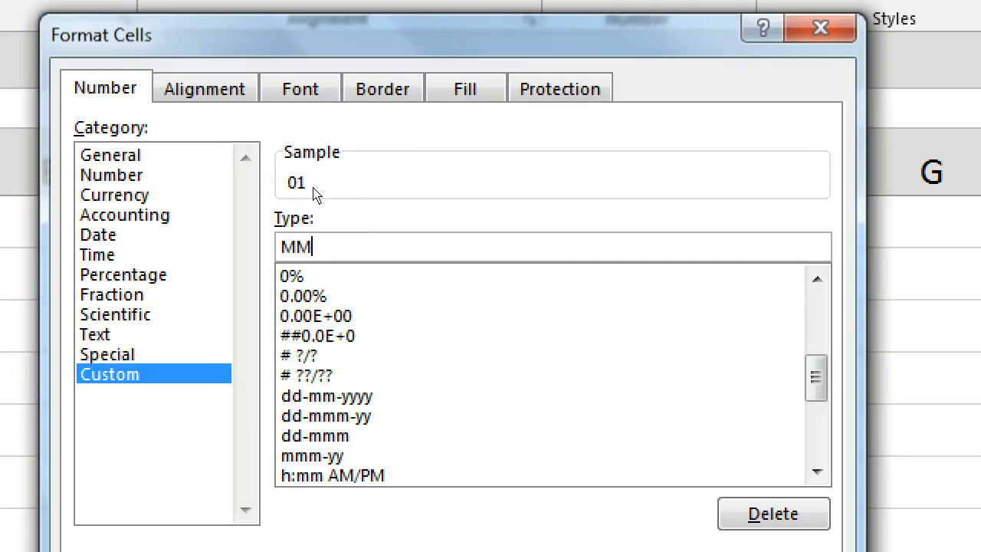
type("MM")
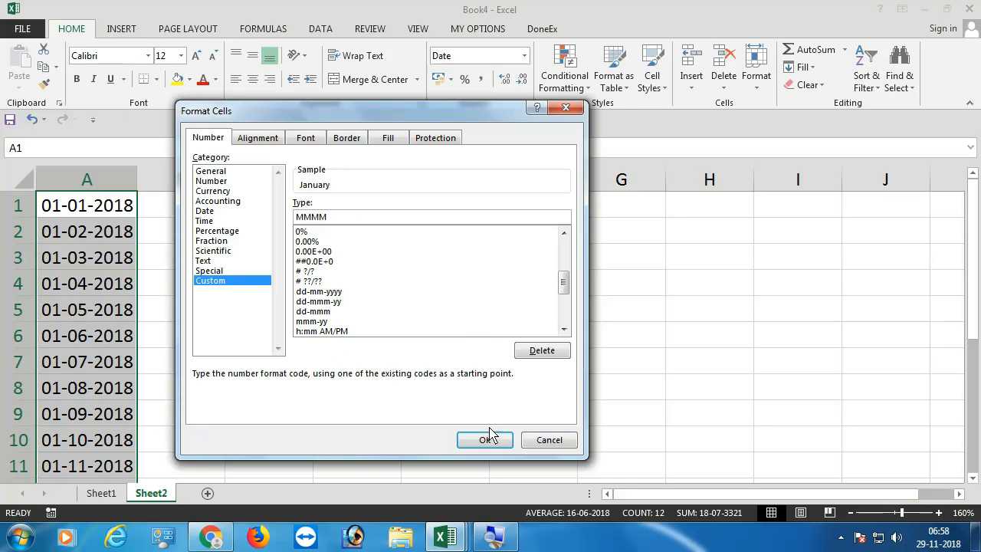
left_click(489, 435)
scroll(139, 245, "down", 2)
scroll(139, 245, "up", 2)
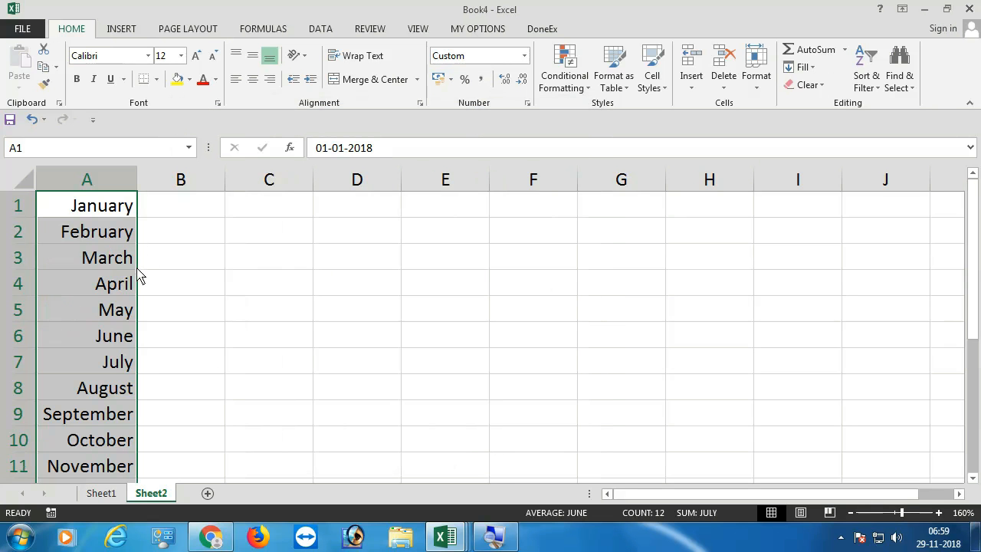
left_click(99, 494)
- Enter the heading NAME in Sheet1 cell A3, then select A1
left_click(125, 274)
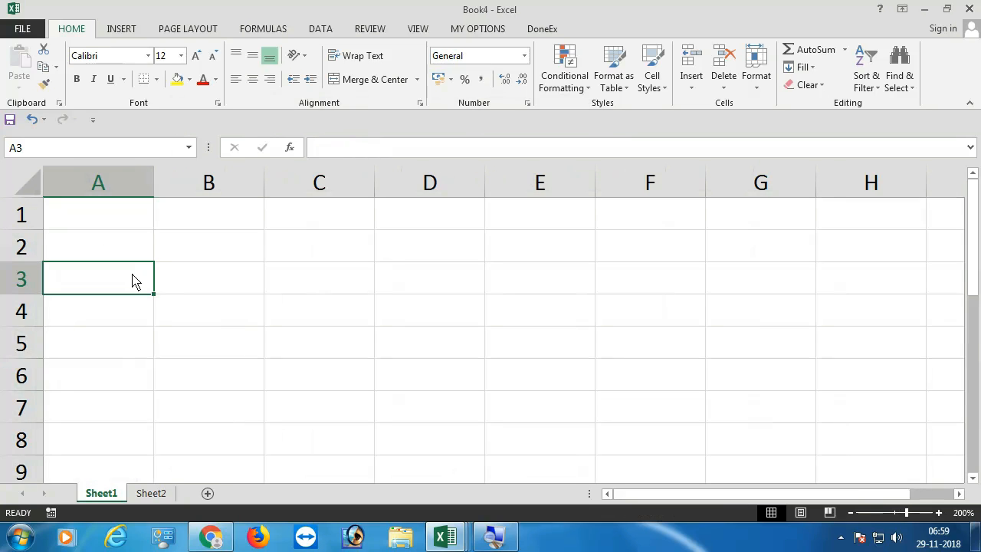
type("NAME0")
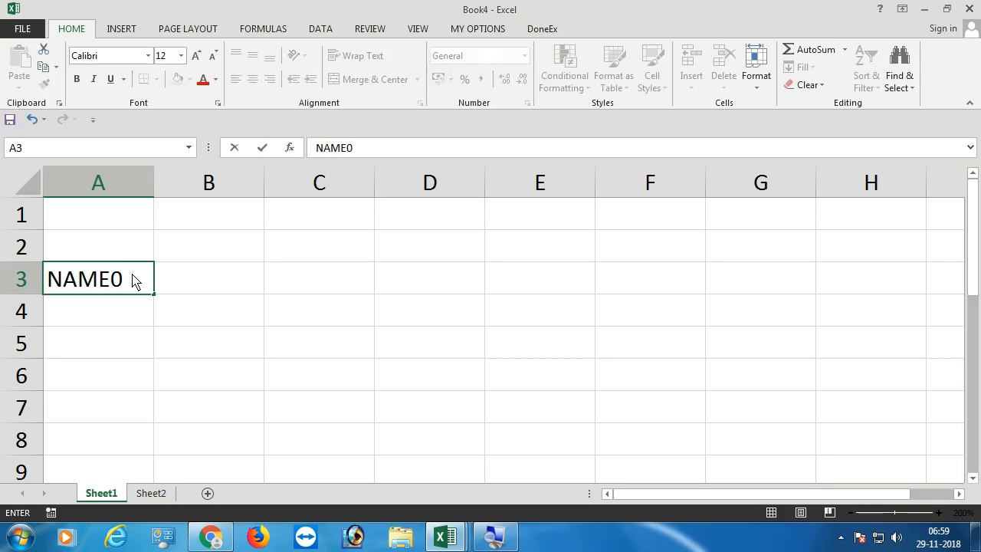
key("BackSpace")
key("Tab")
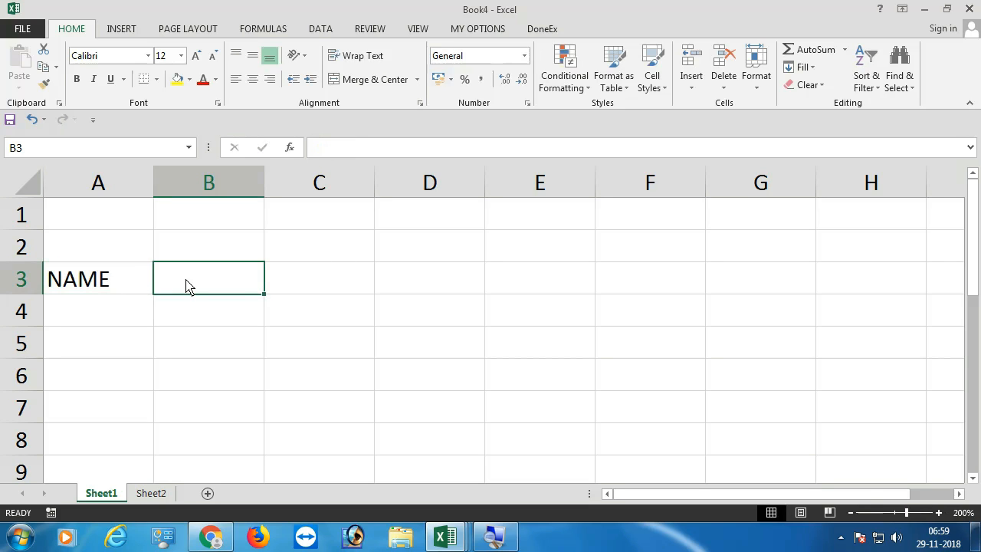
left_click(130, 242)
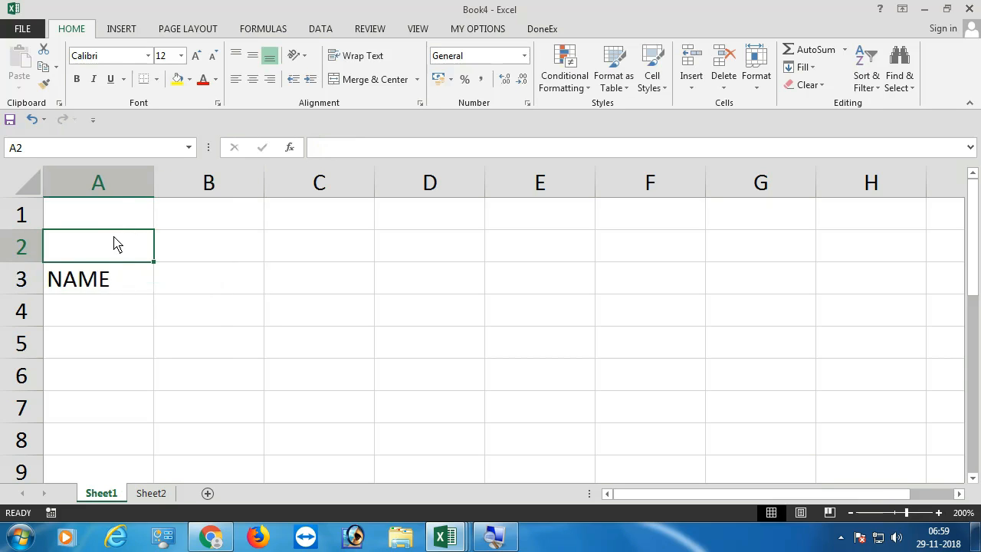
left_click(114, 227)
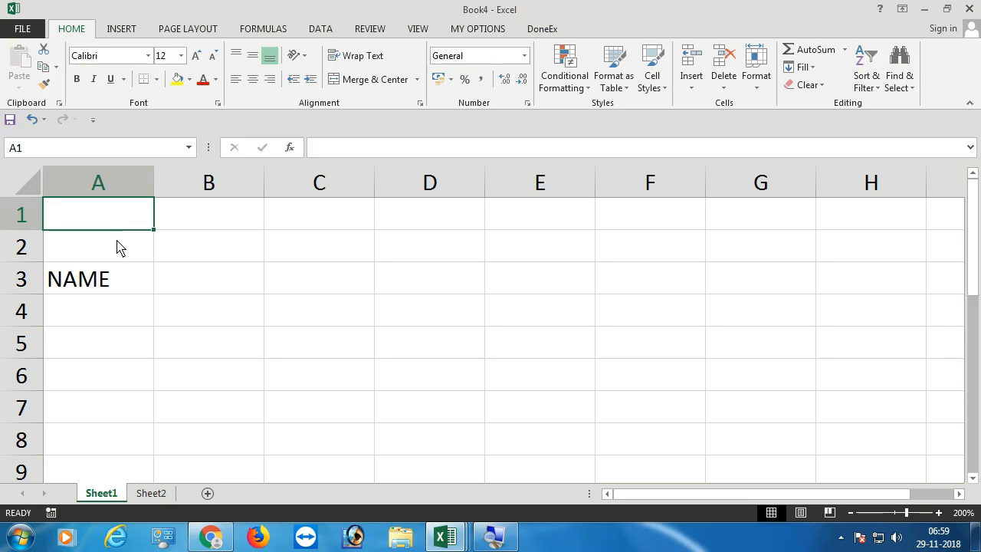
left_click(321, 32)
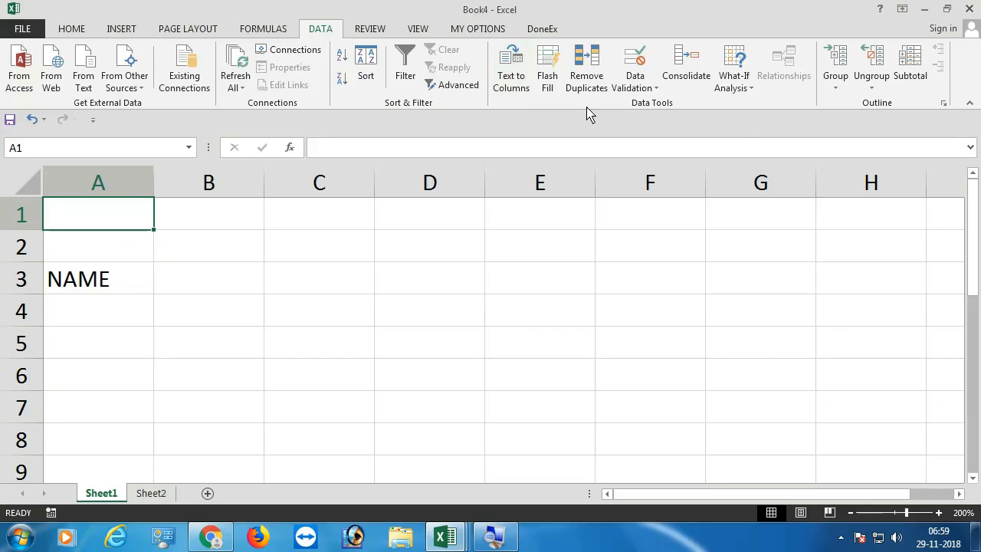
- Add List data validation to A1 with source Sheet2!$A$1:$A$12
left_click(655, 88)
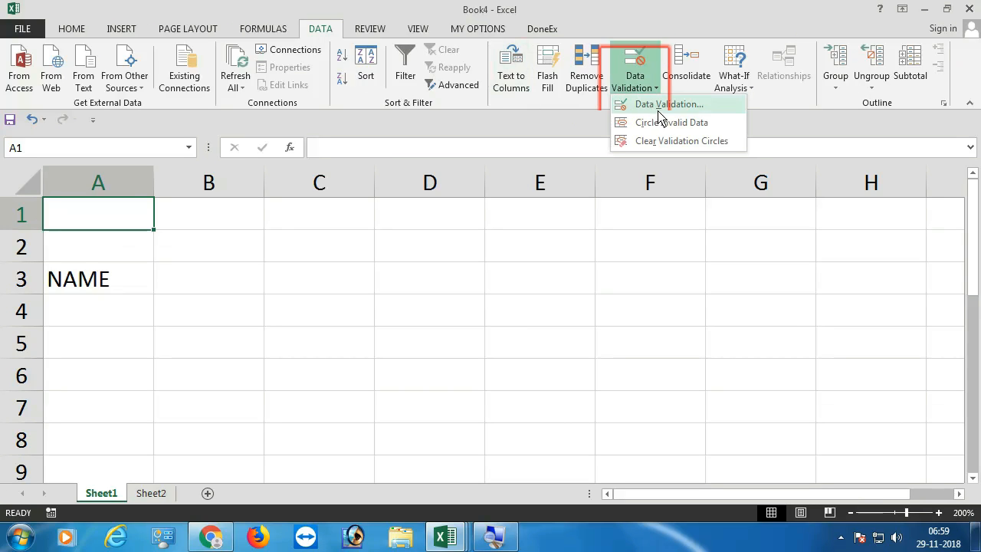
left_click(656, 108)
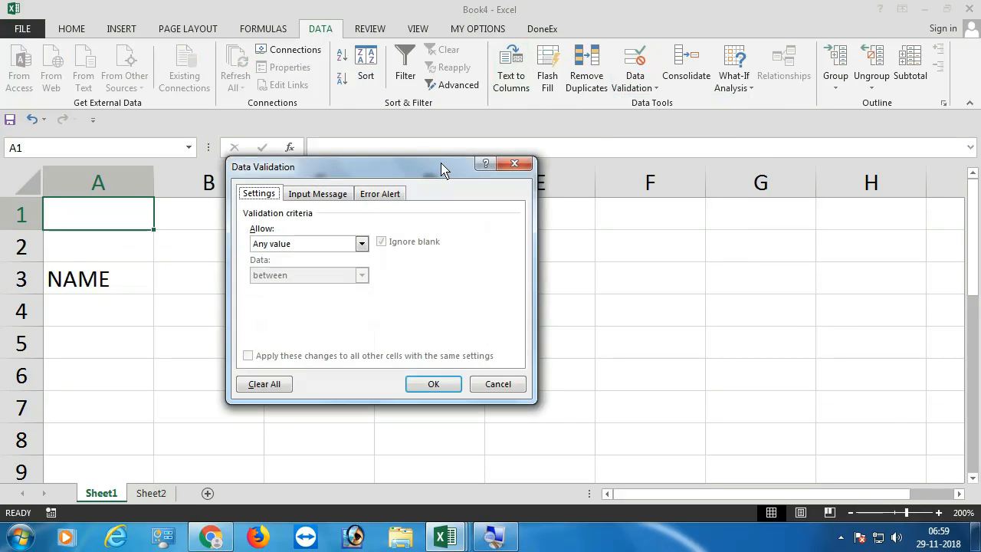
left_click(284, 245)
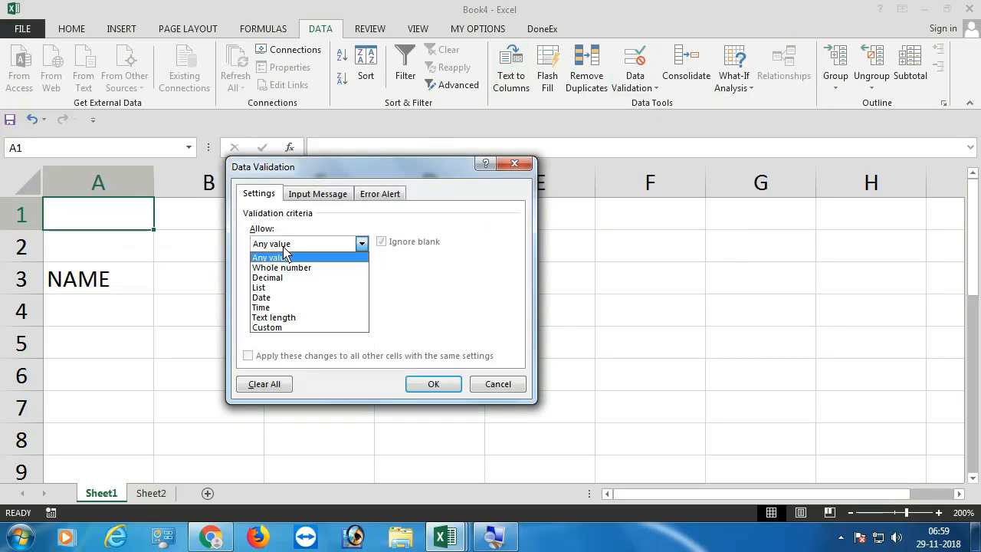
left_click(272, 288)
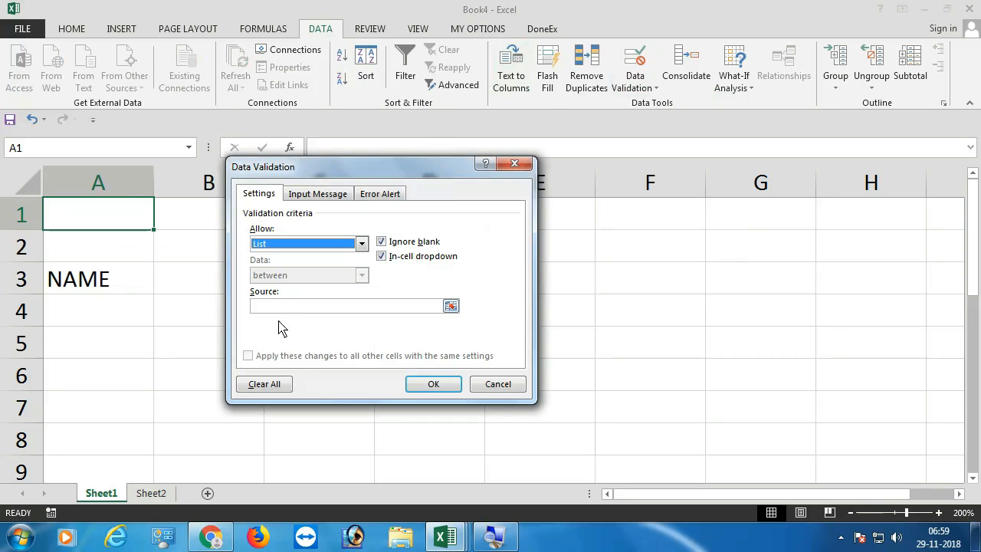
left_click(151, 492)
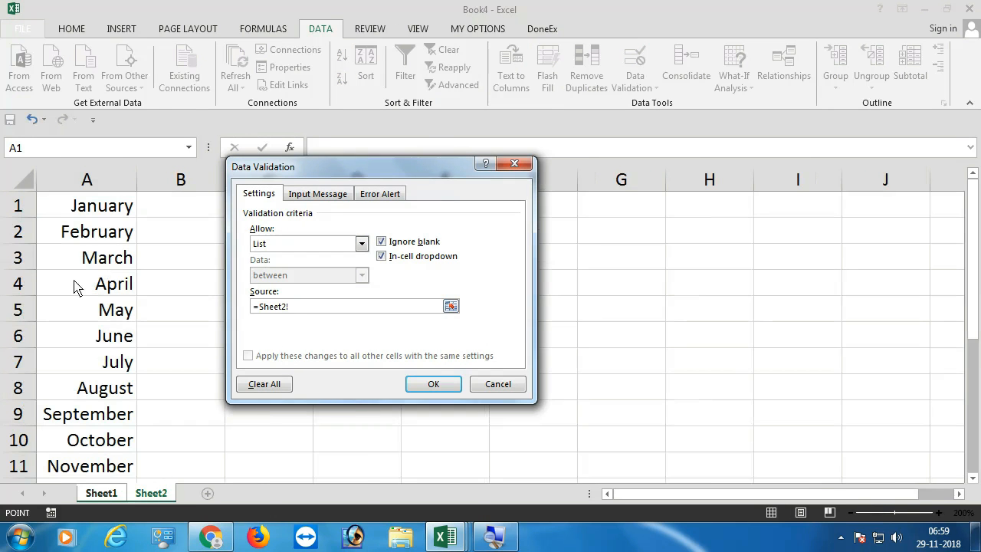
left_click_drag(90, 210, 83, 246)
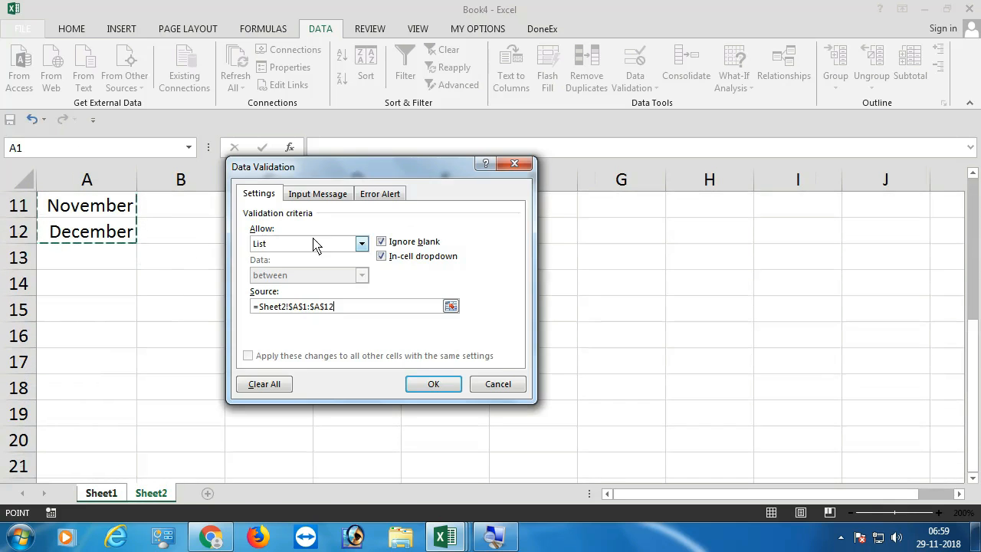
left_click(431, 381)
- Pick January from A1's drop-down, which displays as 43101
left_click(161, 222)
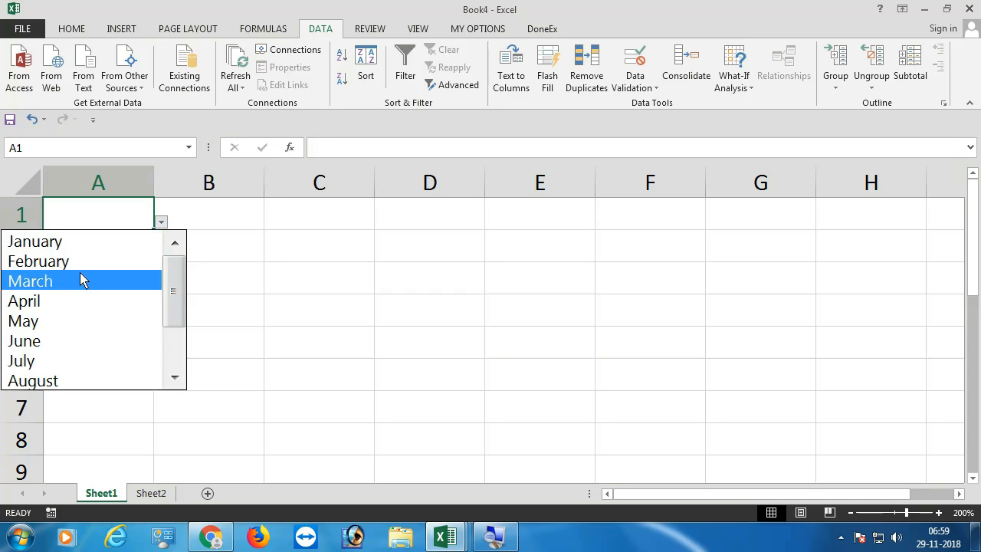
scroll(177, 324, "down", 4)
scroll(171, 324, "up", 4)
left_click(107, 242)
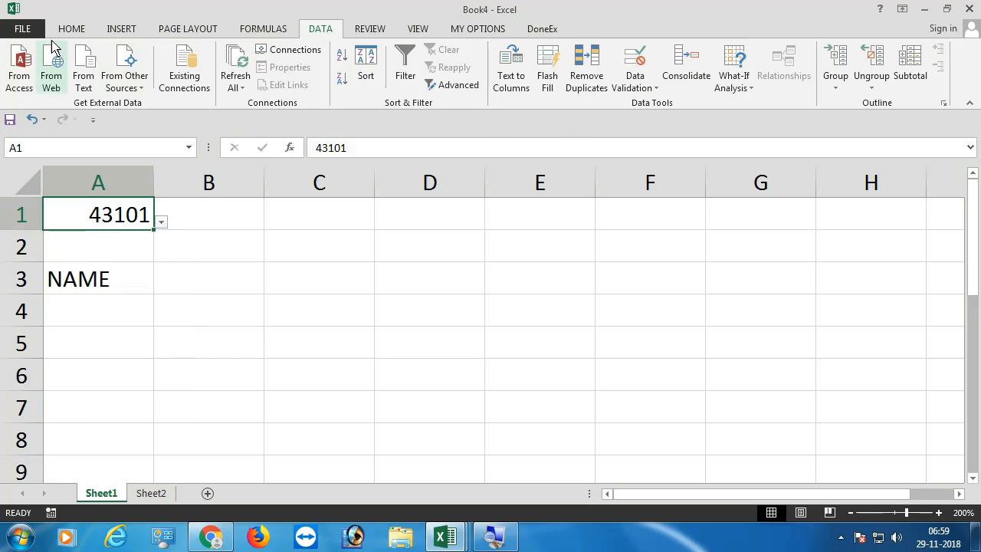
left_click(71, 29)
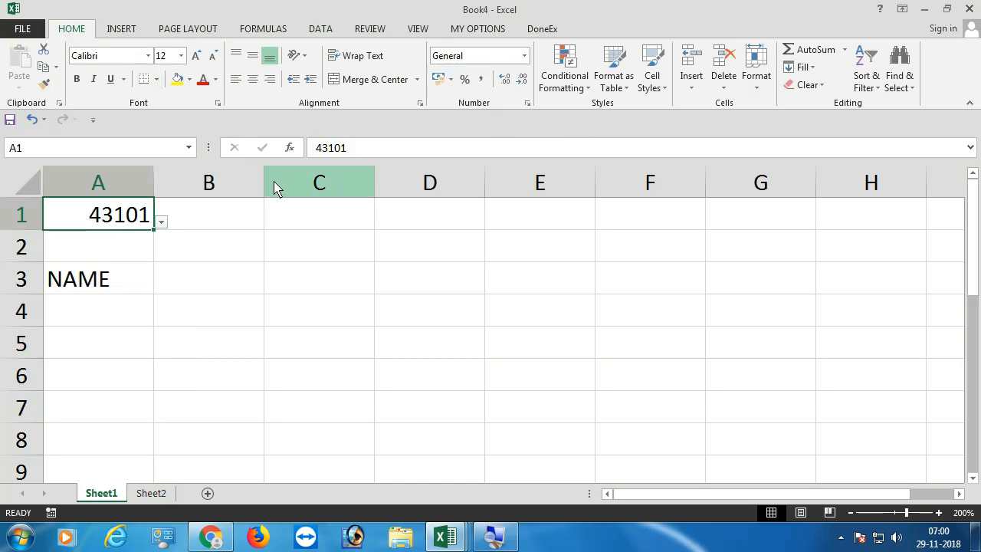
- Format A1 as a date with the custom type MMMM to show the month name
key("ctrl+shift+3")
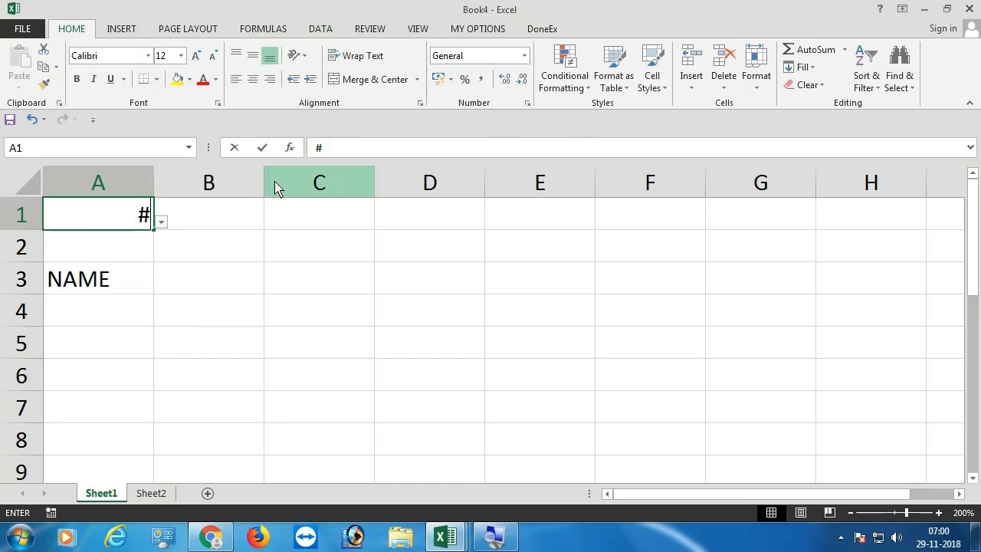
left_click(528, 102)
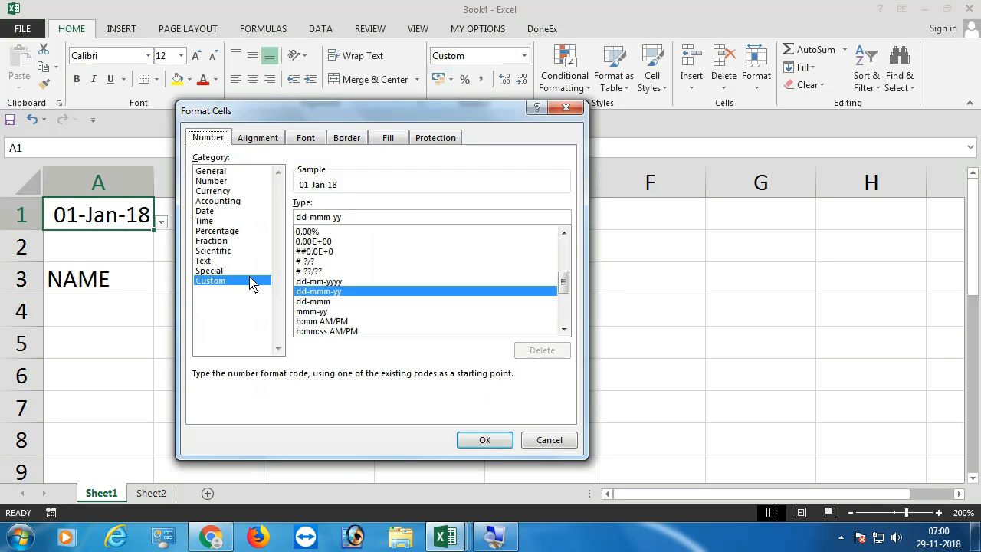
left_click_drag(353, 220, 263, 224)
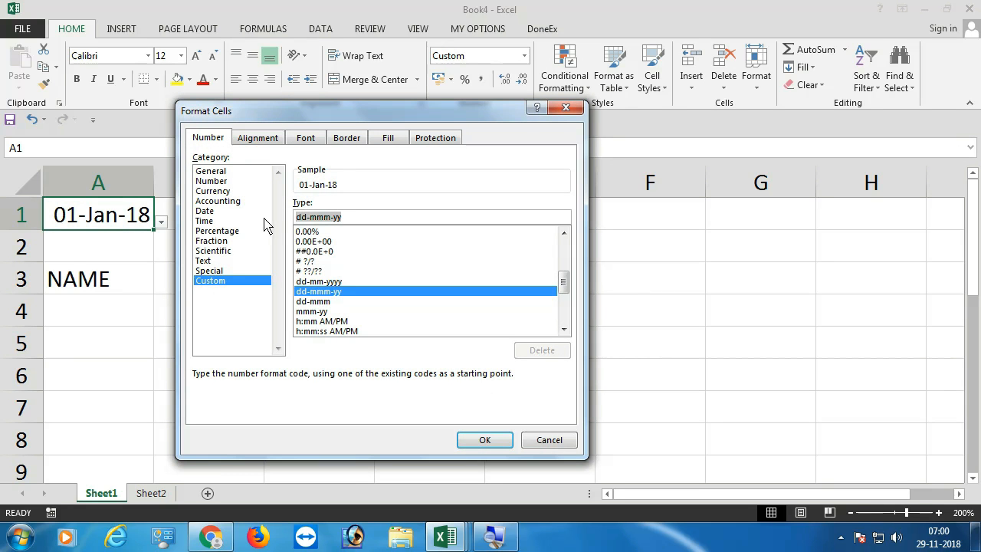
type("MMMM")
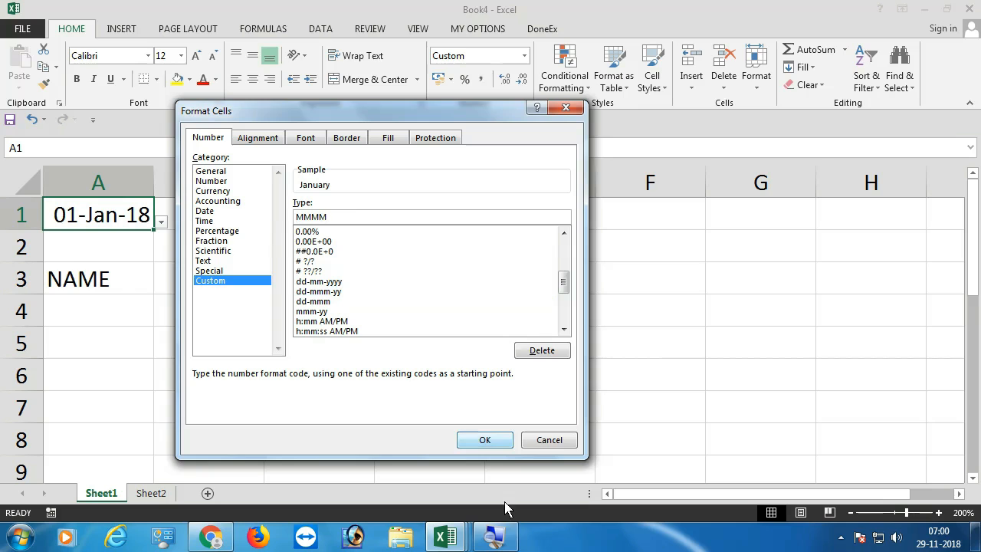
left_click(494, 442)
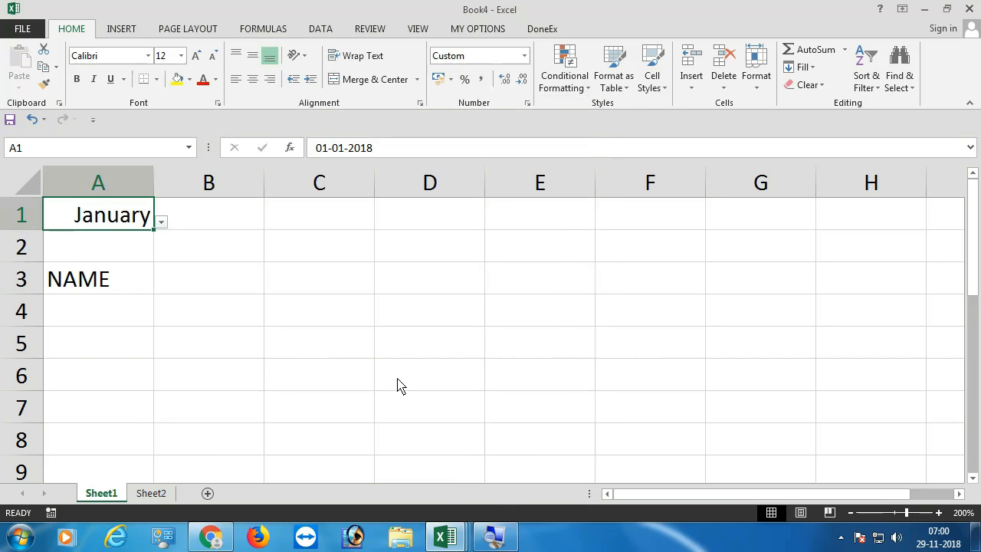
- Choose November from A1's month list and autofit column A to fit it
left_click(162, 222)
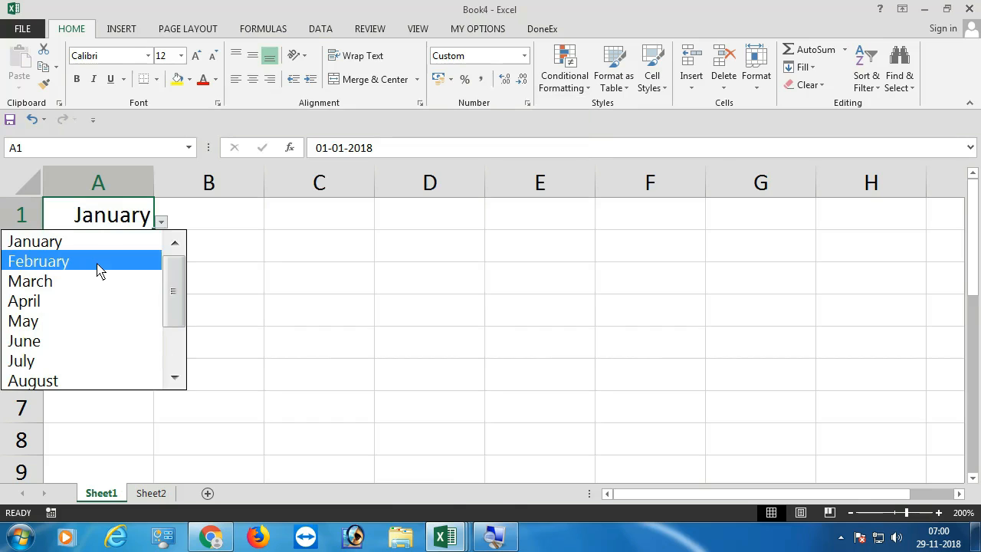
left_click_drag(171, 296, 166, 344)
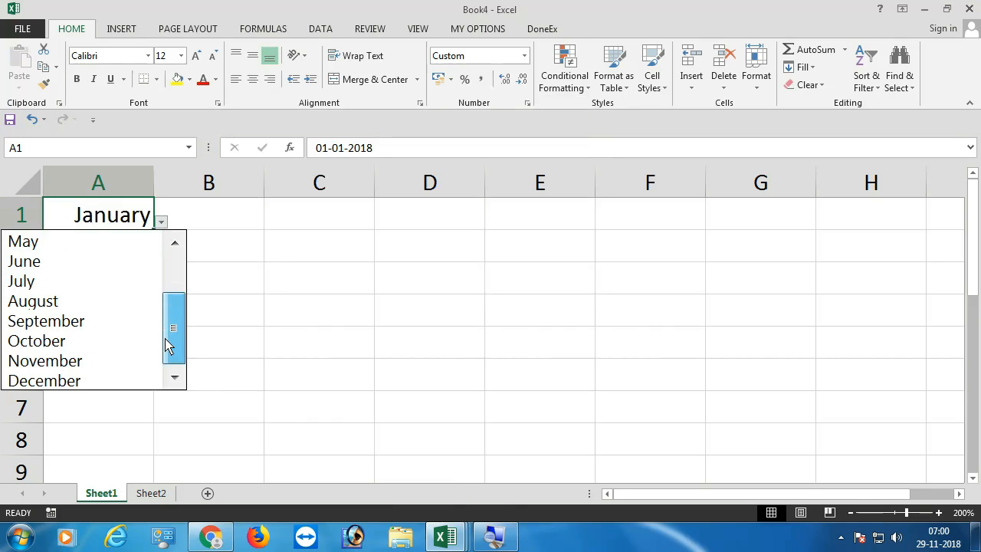
left_click(107, 361)
double_click(154, 184)
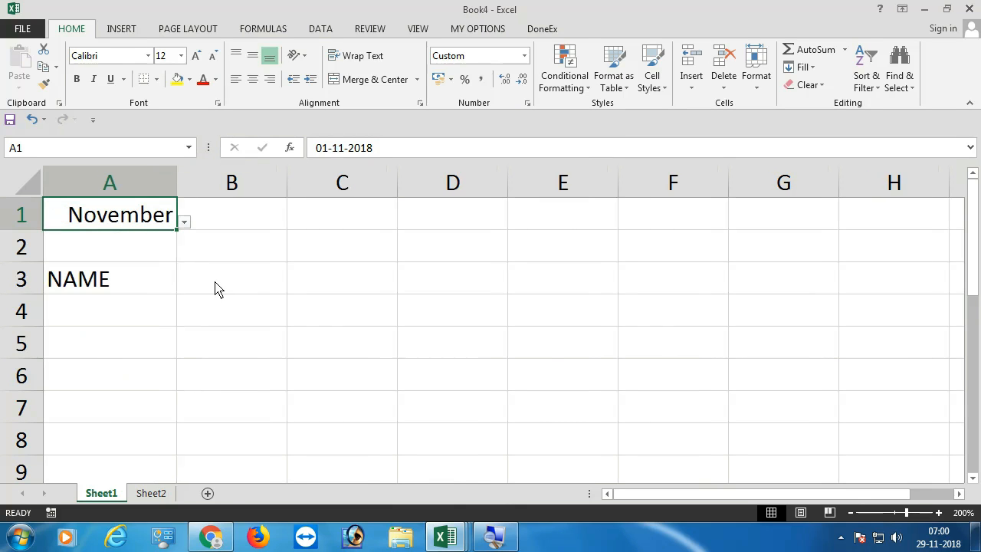
left_click(226, 256)
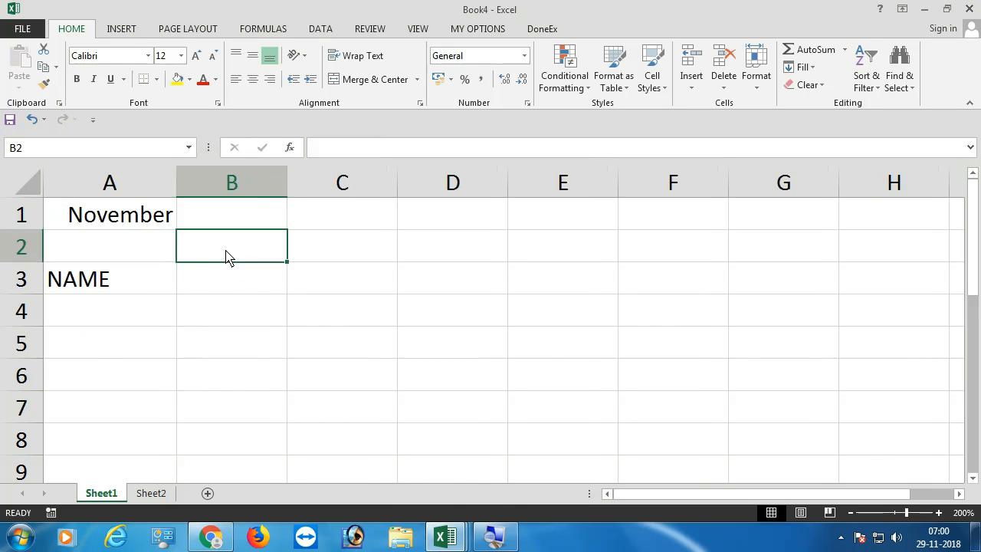
left_click(164, 220)
left_click(220, 257)
left_click(215, 283)
left_click(158, 213)
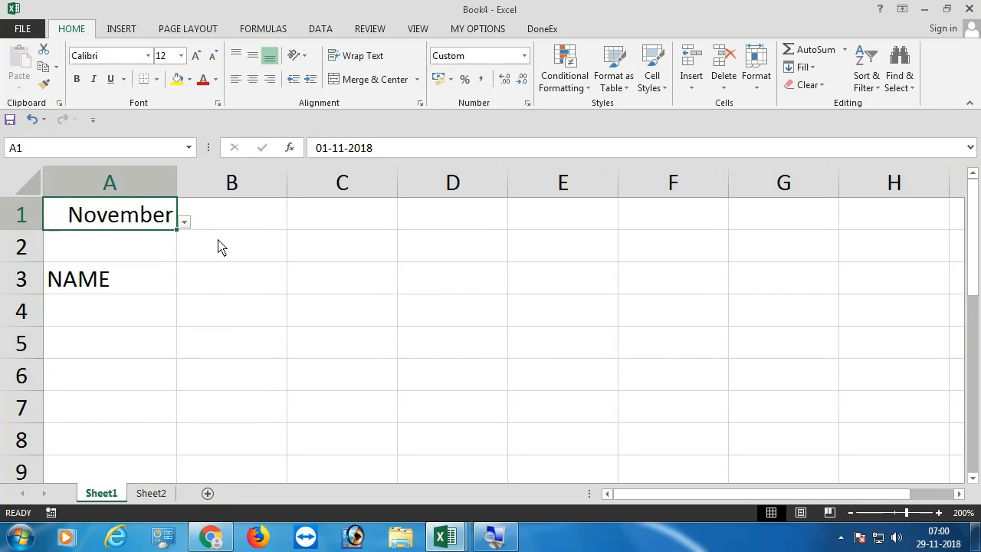
left_click(220, 256)
left_click(215, 282)
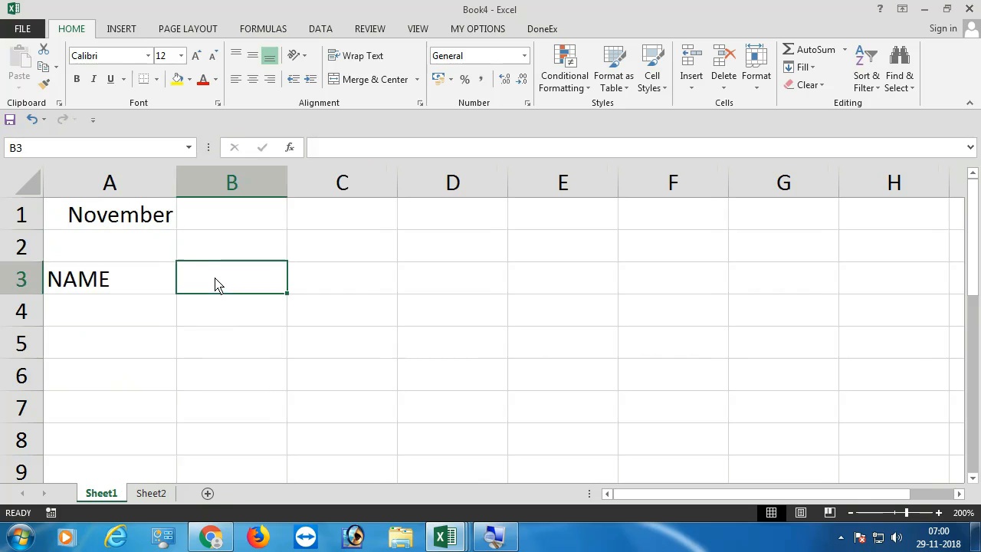
- Enter the formula =A1 in B3 and autofit column B
left_click(158, 215)
left_click(223, 292)
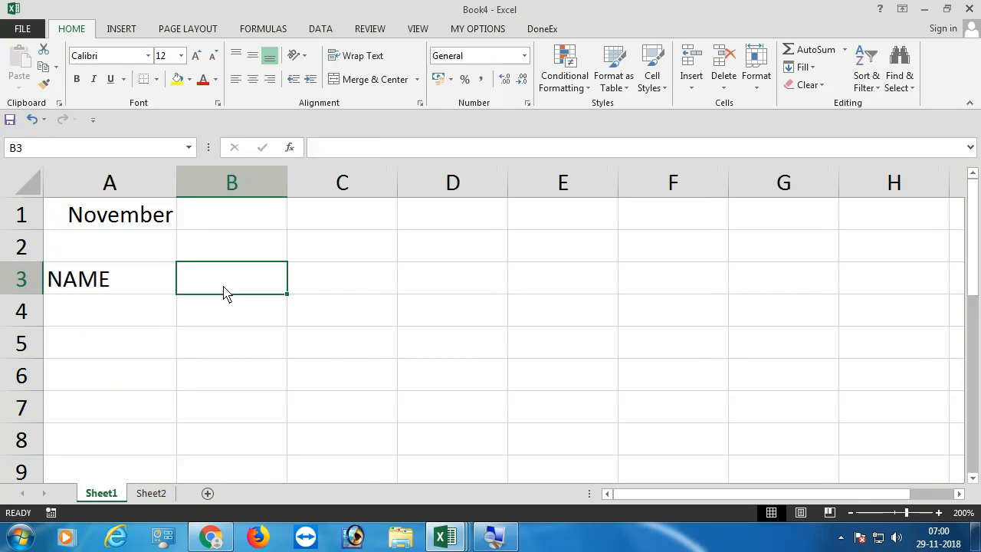
type("=")
left_click(143, 217)
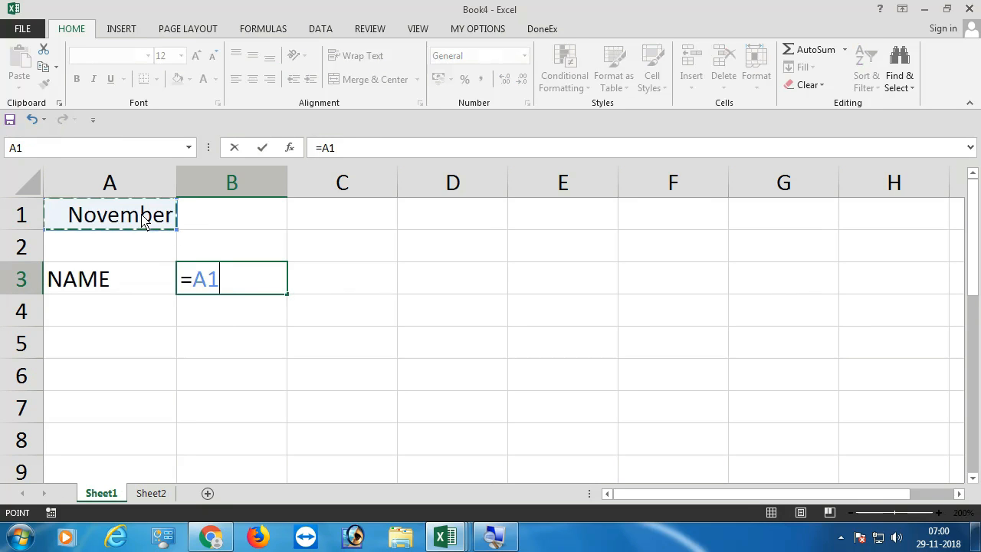
key("Return")
left_click(245, 291)
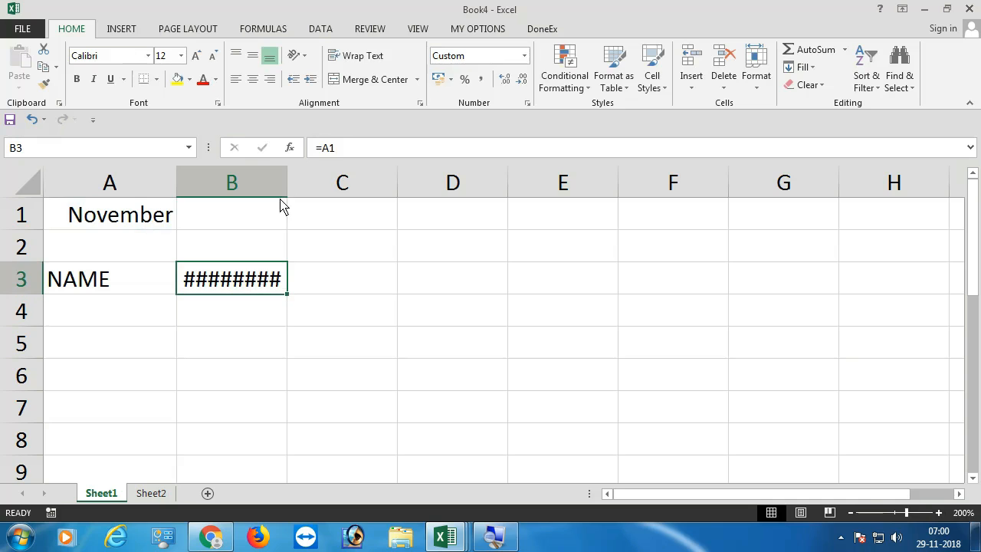
double_click(288, 181)
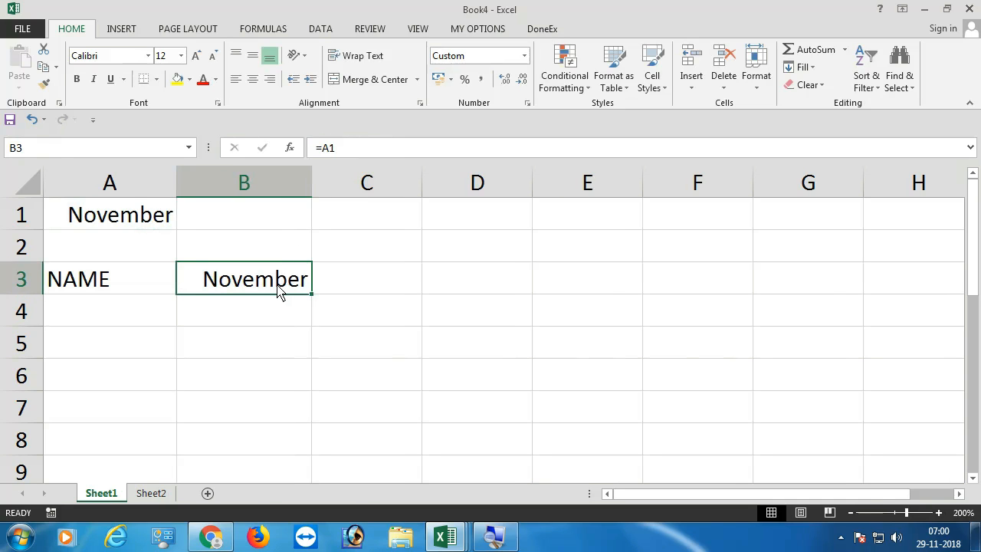
- Give B3 the custom format DD so it shows the day number 01
left_click(527, 106)
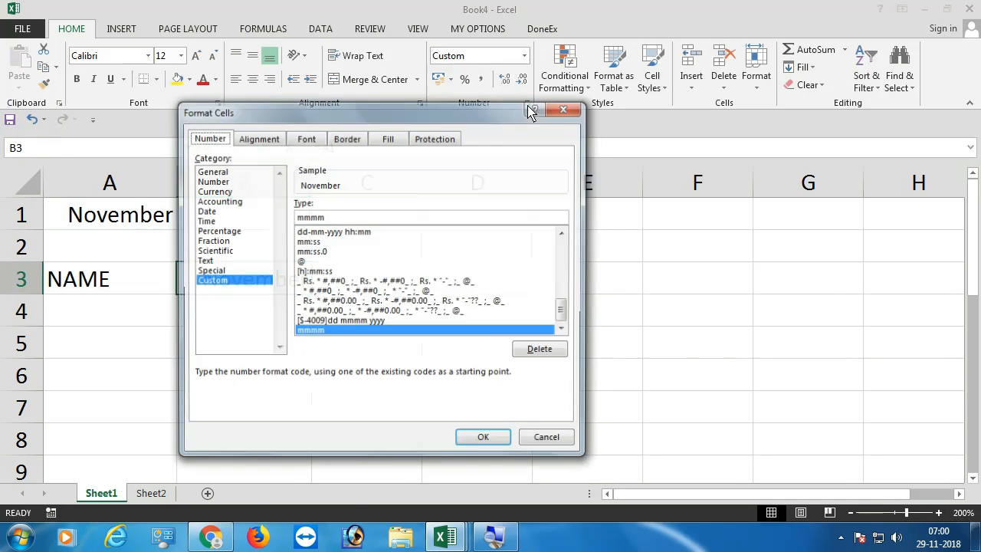
double_click(331, 221)
type("DD")
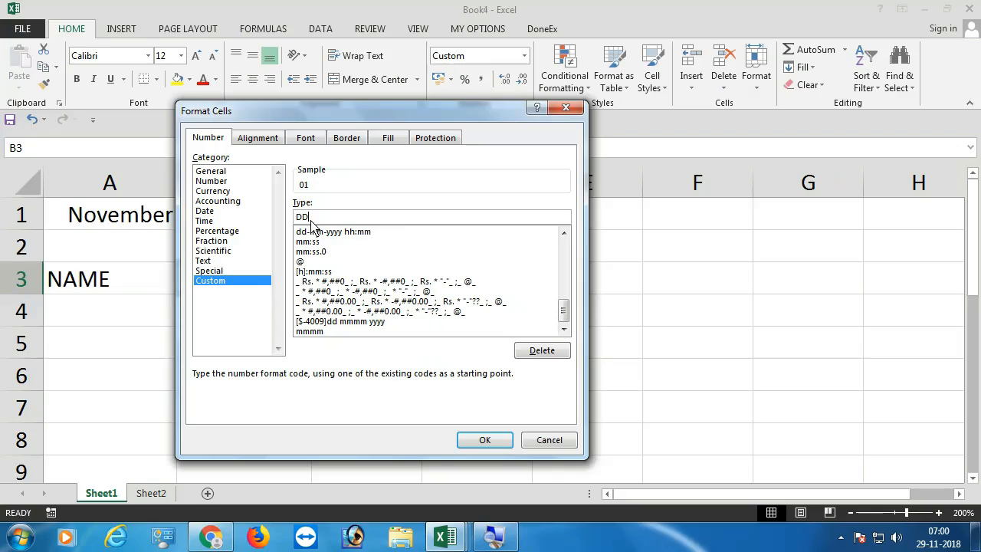
left_click(485, 440)
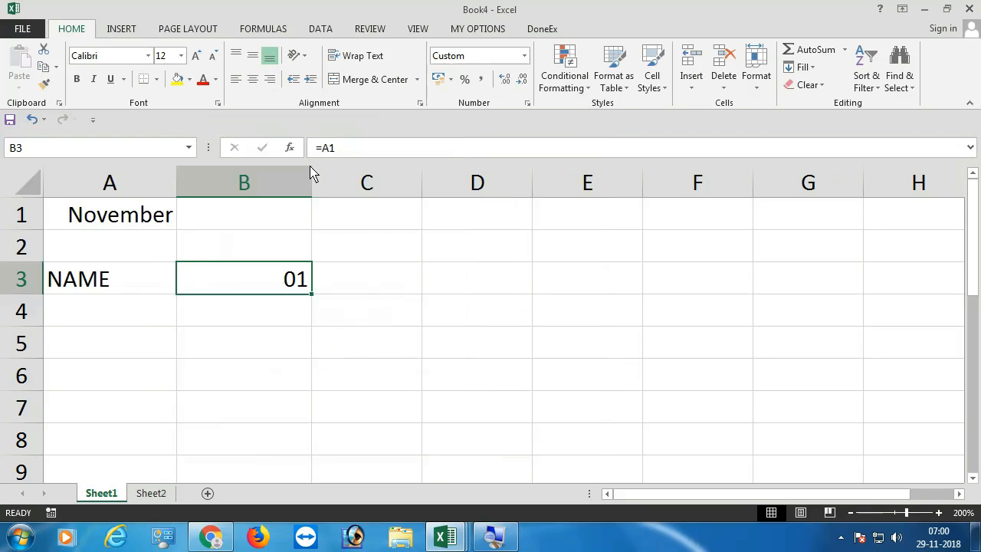
left_click(357, 295)
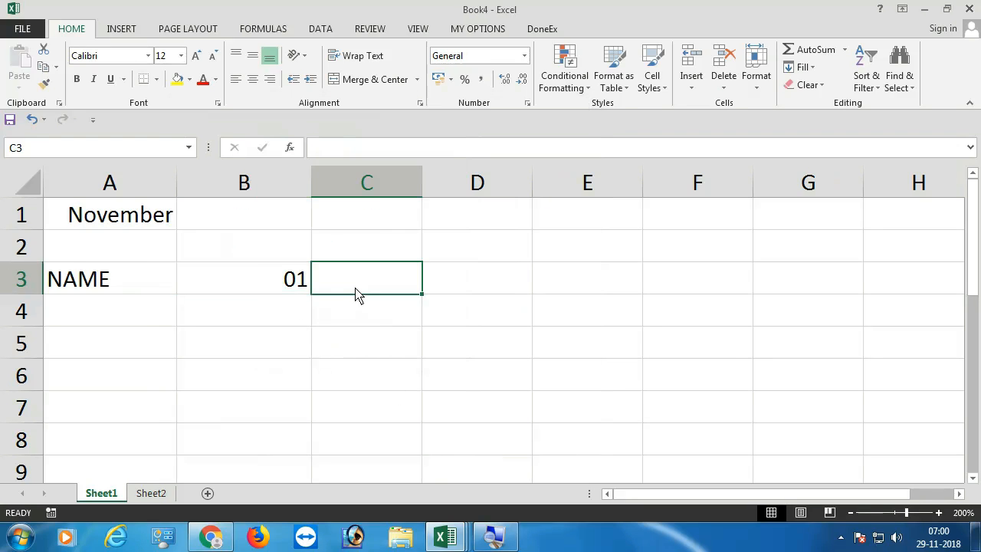
- Enter the next-day formula =B3+1 in C3
type("=")
key("Left")
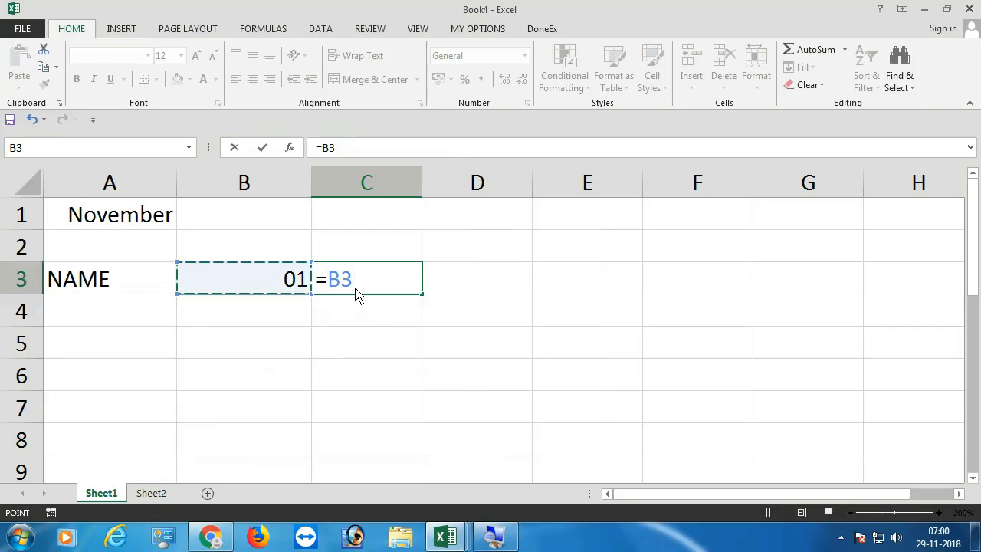
type("+1")
key("Return")
- Fill the +1 day formula across row 3 through AF3
left_click(366, 292)
left_click_drag(426, 299, 871, 306)
double_click(452, 286)
key("Escape")
double_click(617, 292)
key("Escape")
left_click(621, 287)
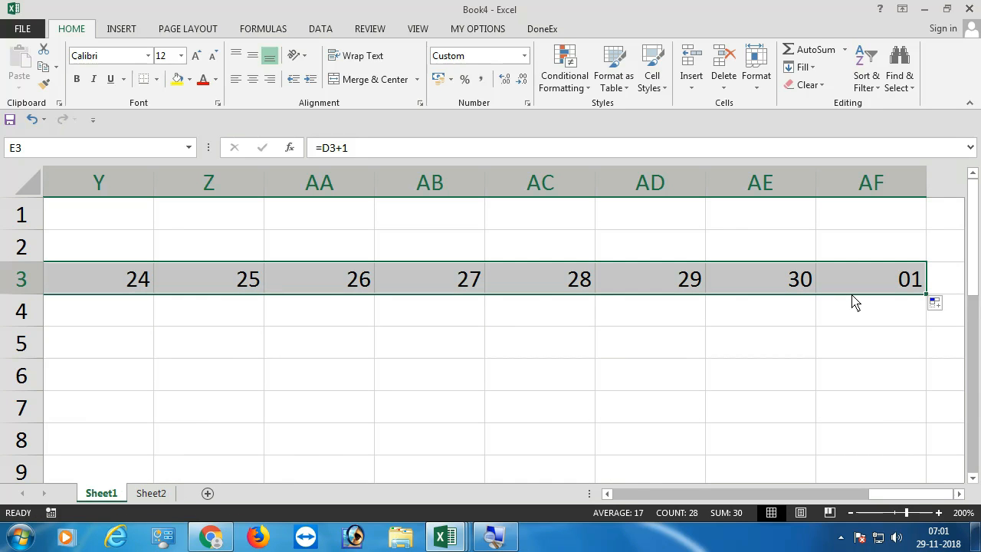
left_click_drag(863, 284, 234, 283)
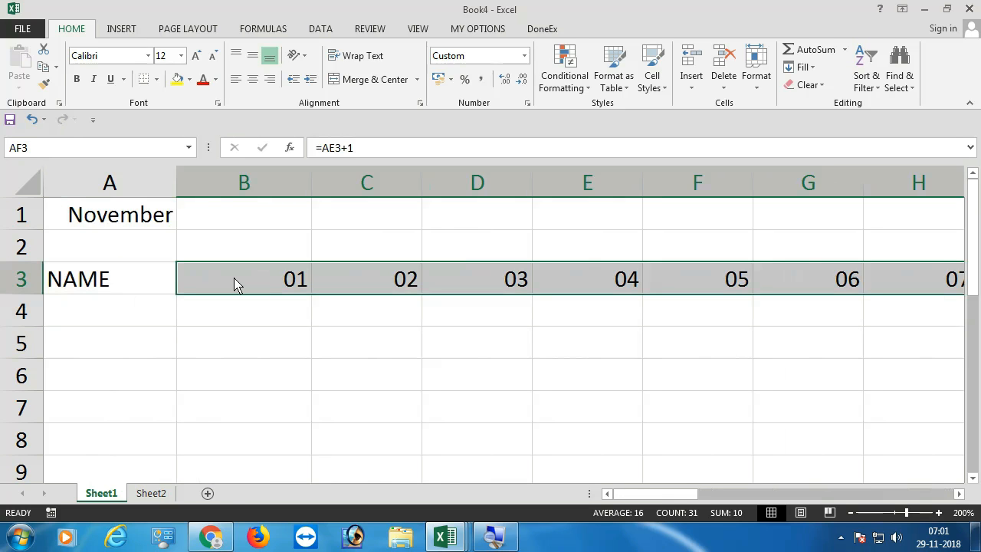
- AutoFit columns B through AF so each fits its two-digit day number, then reselect B3
key("alt+h")
key("o")
key("i")
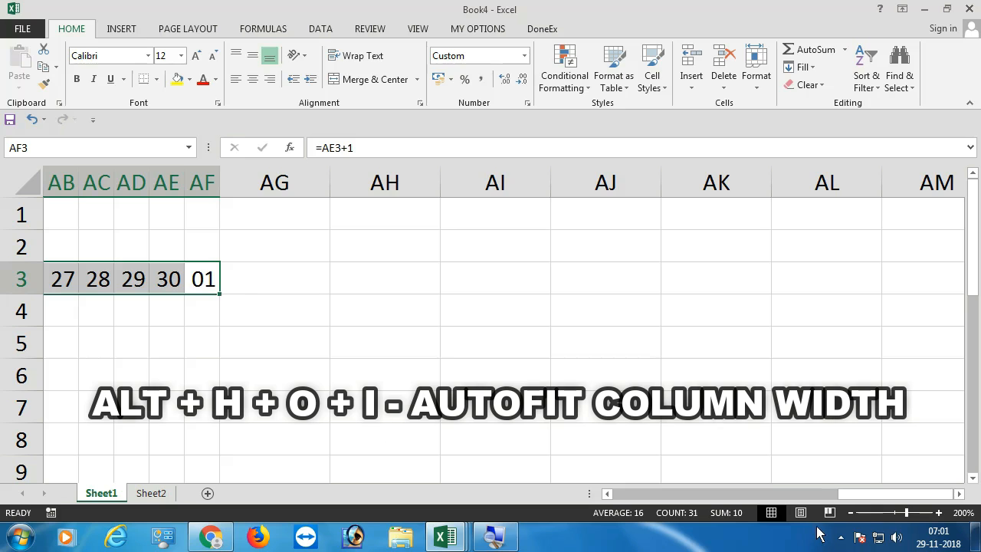
left_click_drag(805, 493, 612, 490)
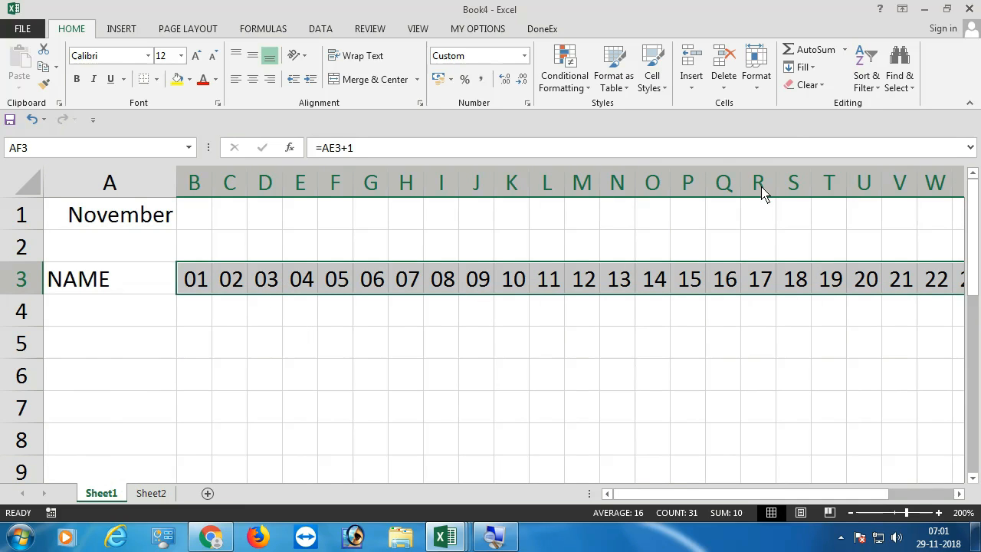
left_click(757, 80)
left_click(784, 179)
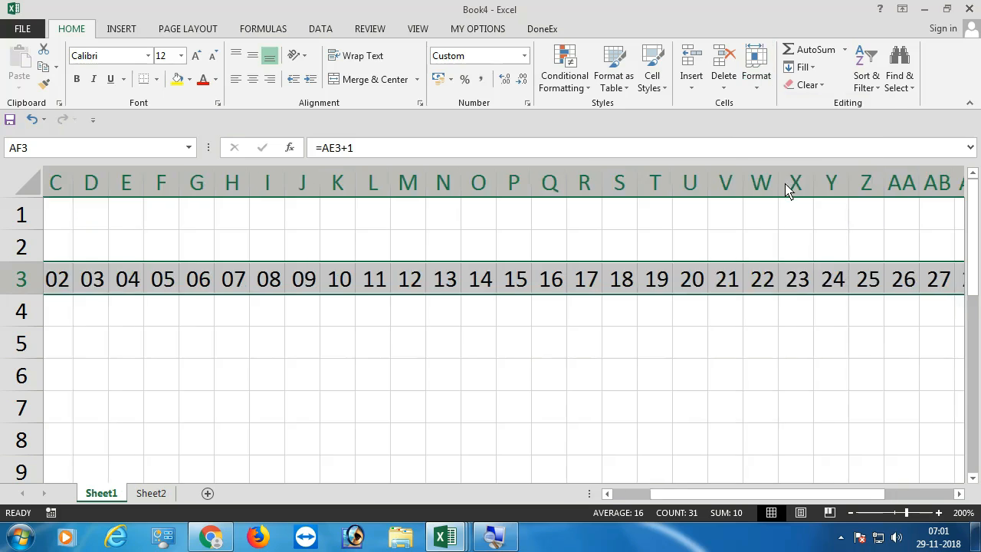
left_click_drag(907, 499, 626, 491)
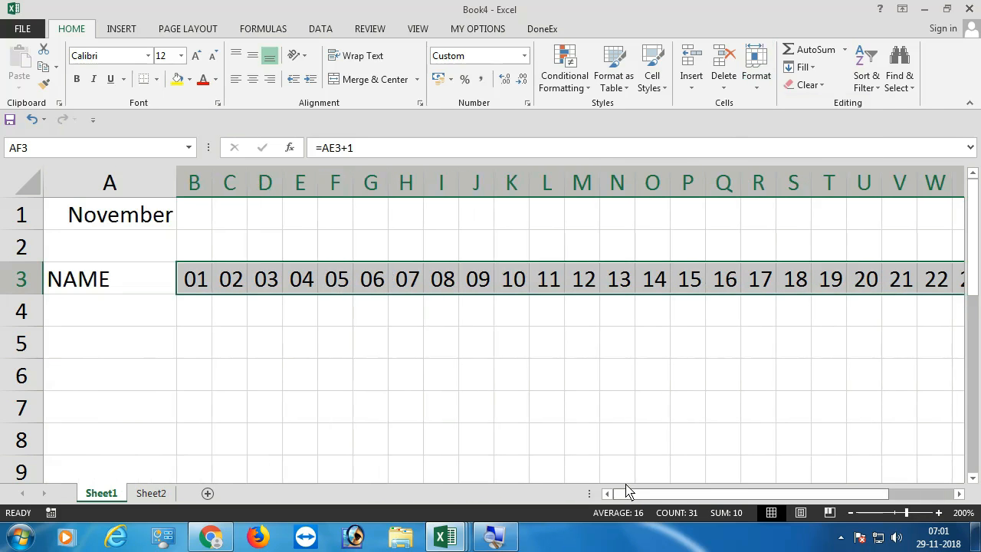
left_click(194, 291)
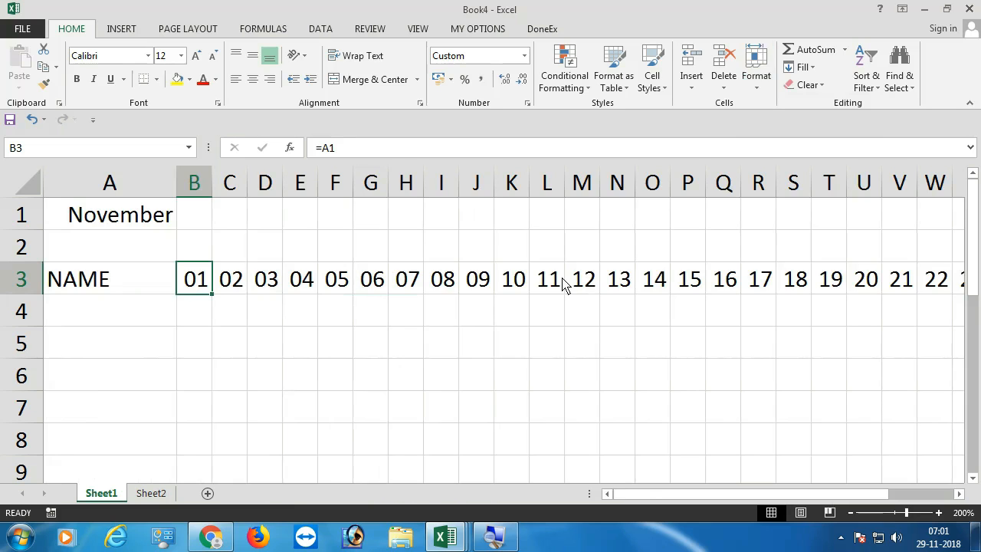
left_click(100, 309)
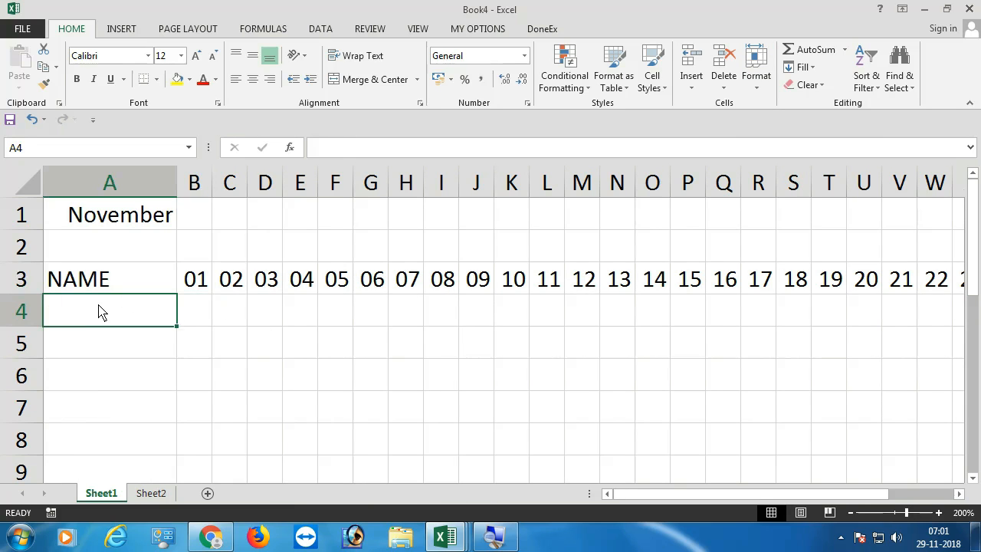
type("A")
key("Return")
type("B")
key("Return")
type("C")
key("Return")
type("D E")
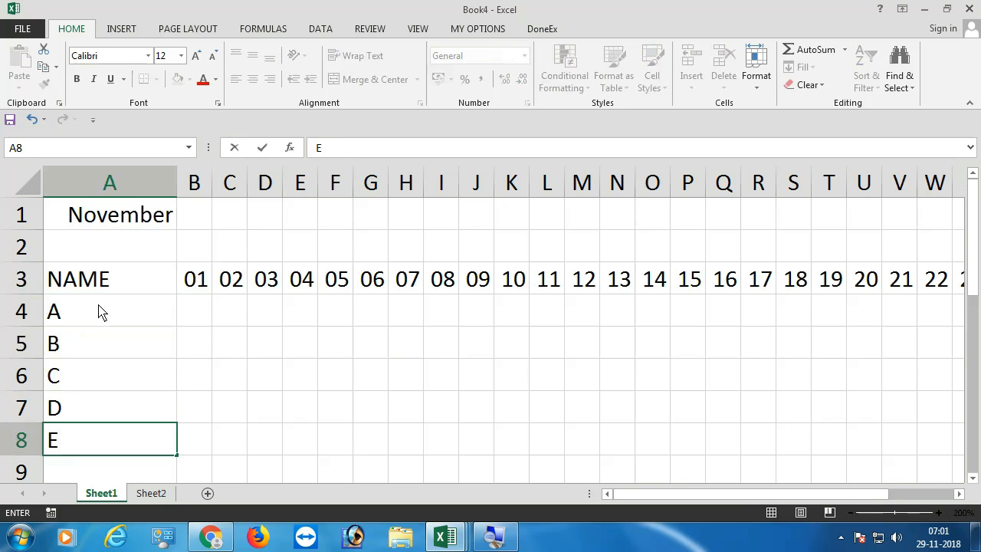
left_click(104, 310)
left_click_drag(102, 281, 838, 373)
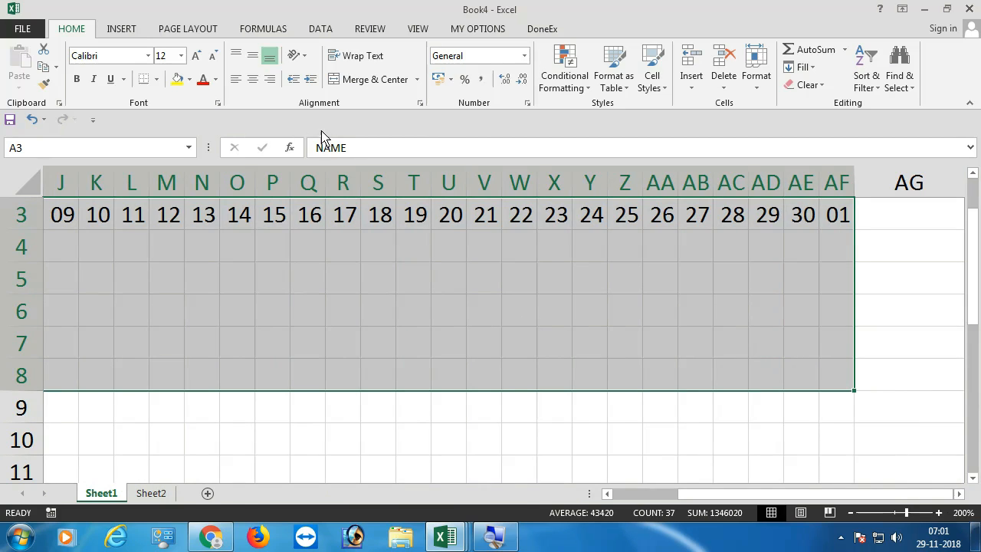
left_click(157, 79)
left_click(174, 216)
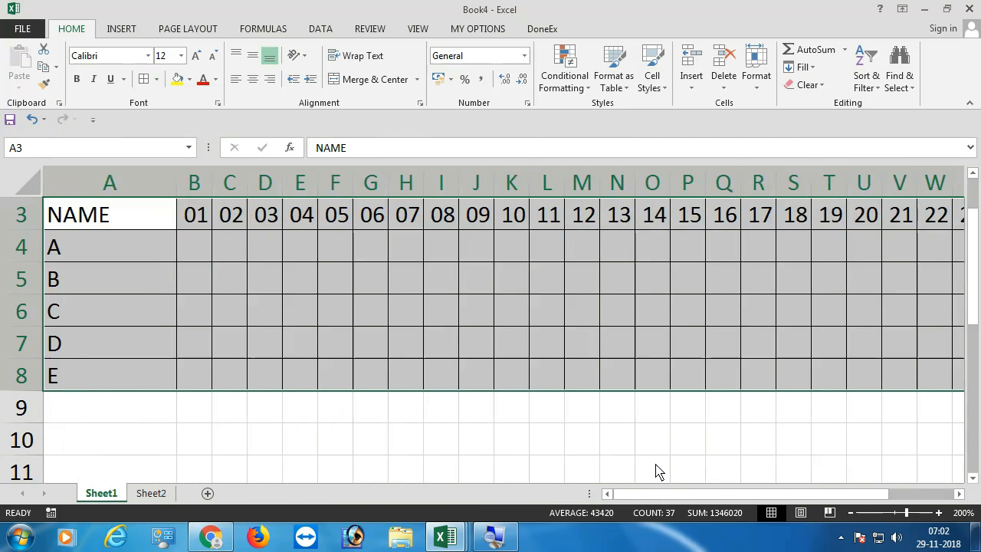
left_click(272, 285)
scroll(290, 307, "up", 1)
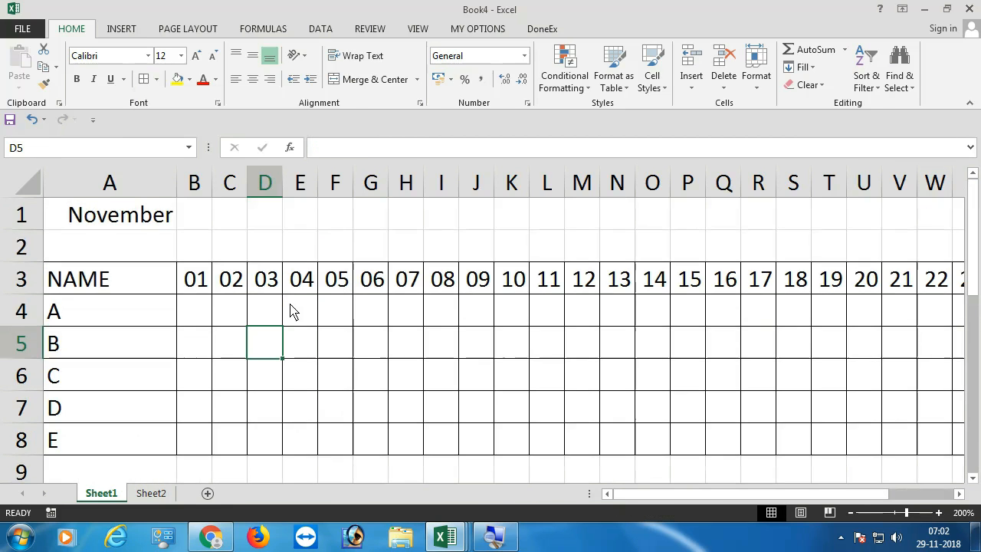
left_click(132, 224)
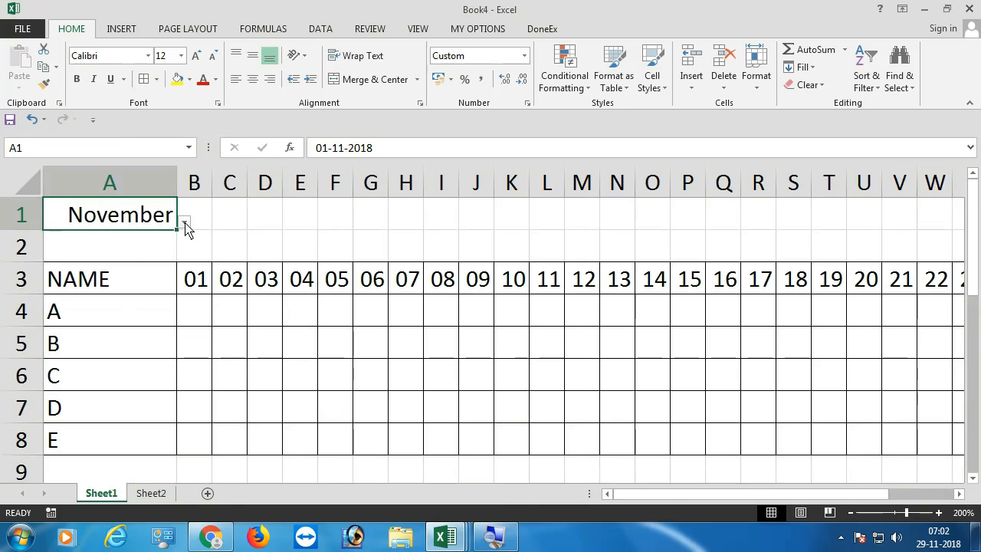
left_click(194, 245)
- Heighten row 2 and enter =TEXT(B3,"DDD") in B2 so it shows Thu
left_click_drag(37, 263, 40, 284)
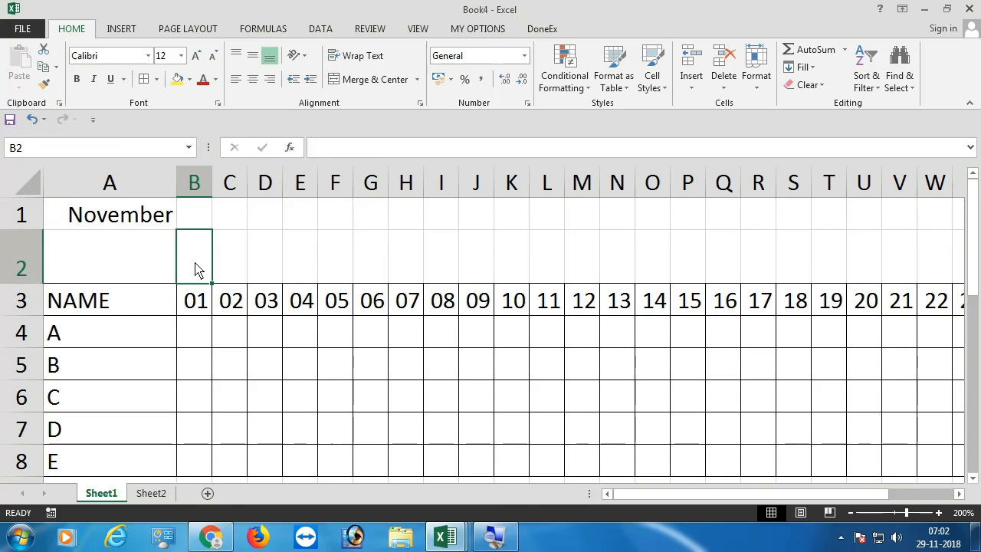
type("=T")
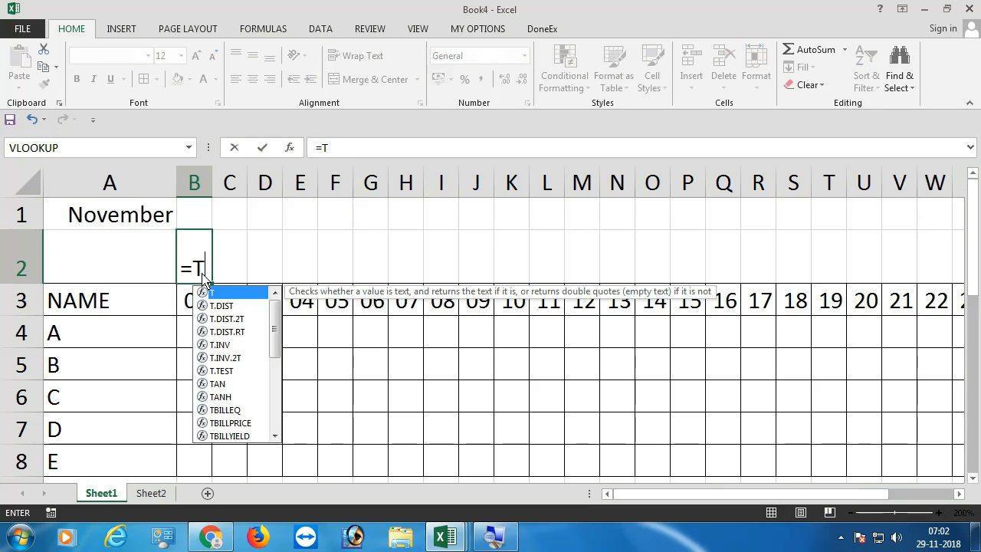
type("EXT(")
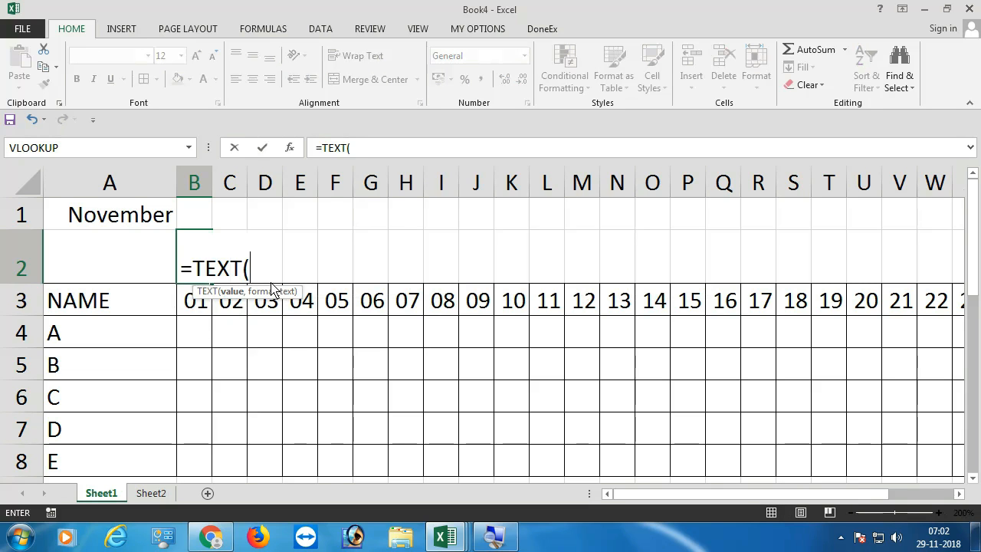
left_click_drag(257, 301, 254, 346)
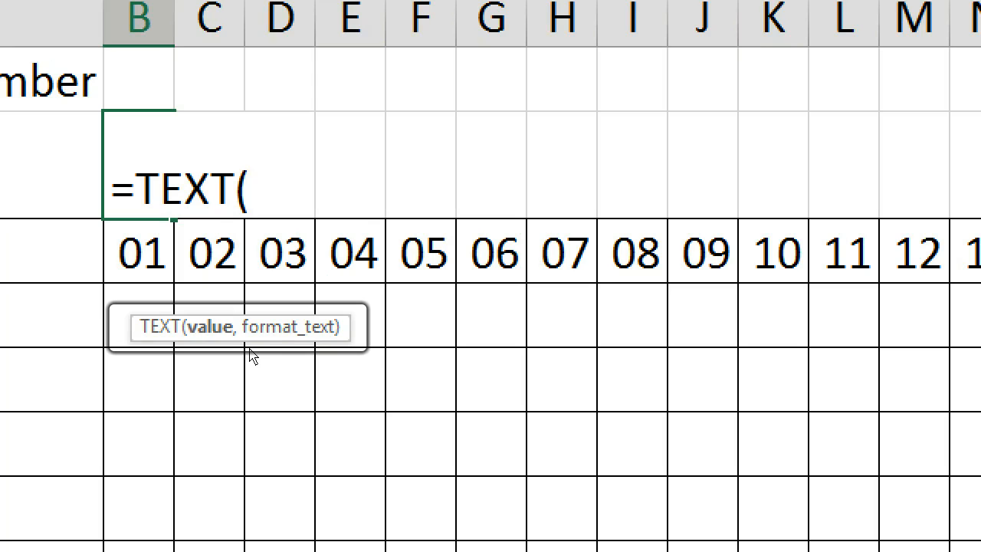
key("Down")
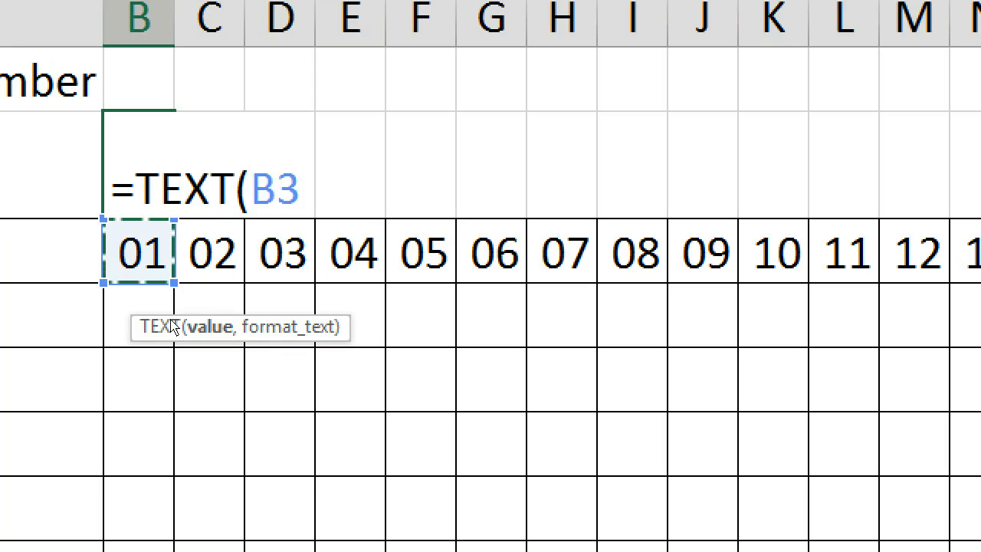
type(",\"DDD\"")
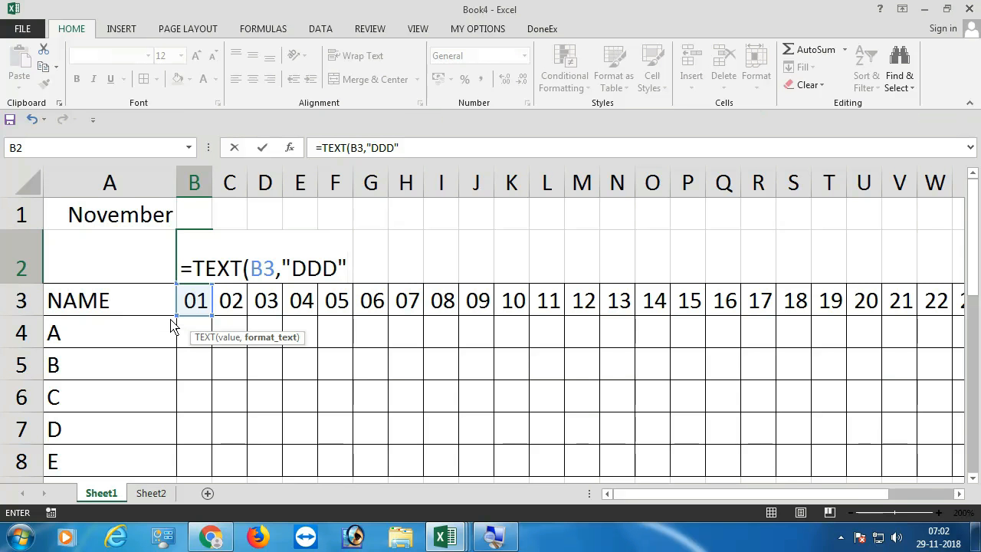
key("Return")
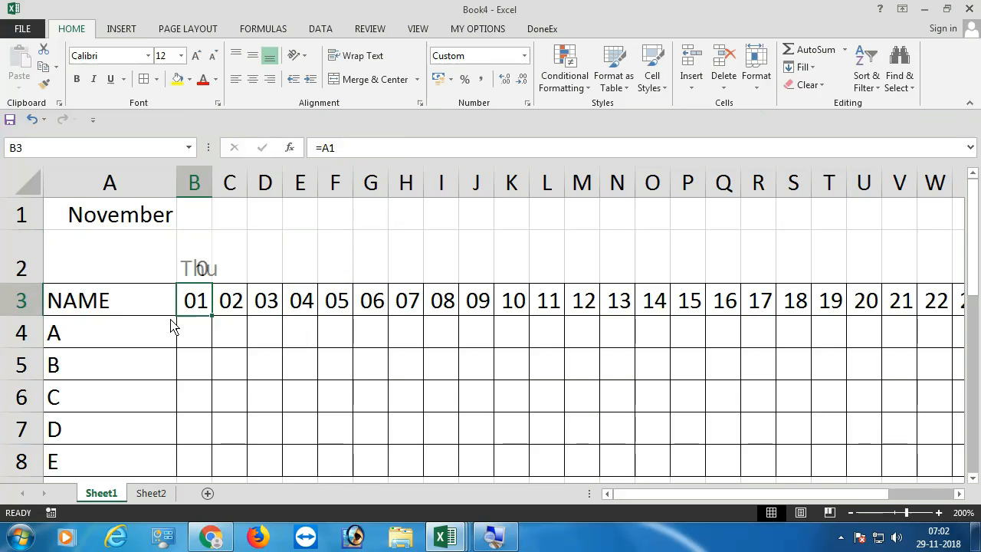
left_click(199, 263)
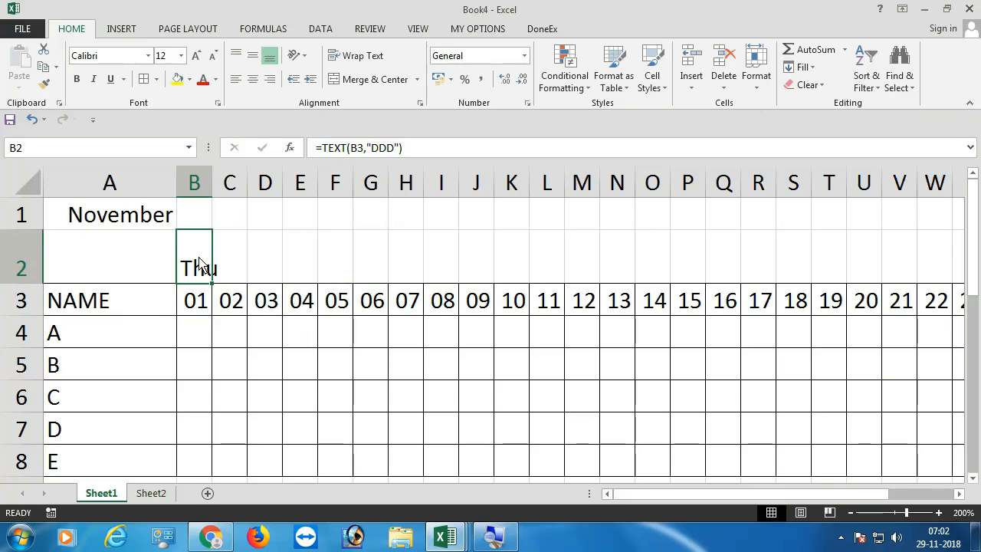
- Rotate B2's weekday text upward and fill the formula across row 2 to AF2
left_click(304, 56)
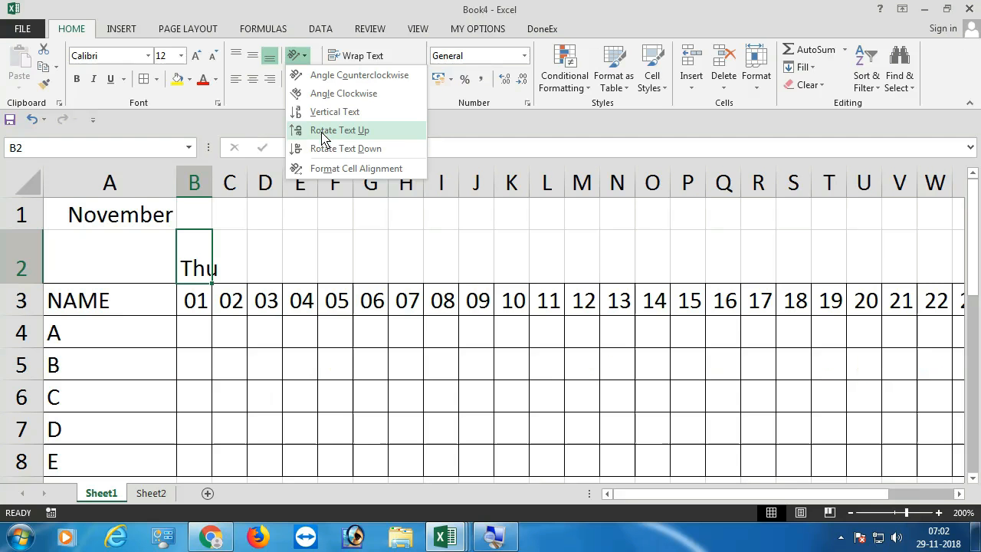
left_click(323, 136)
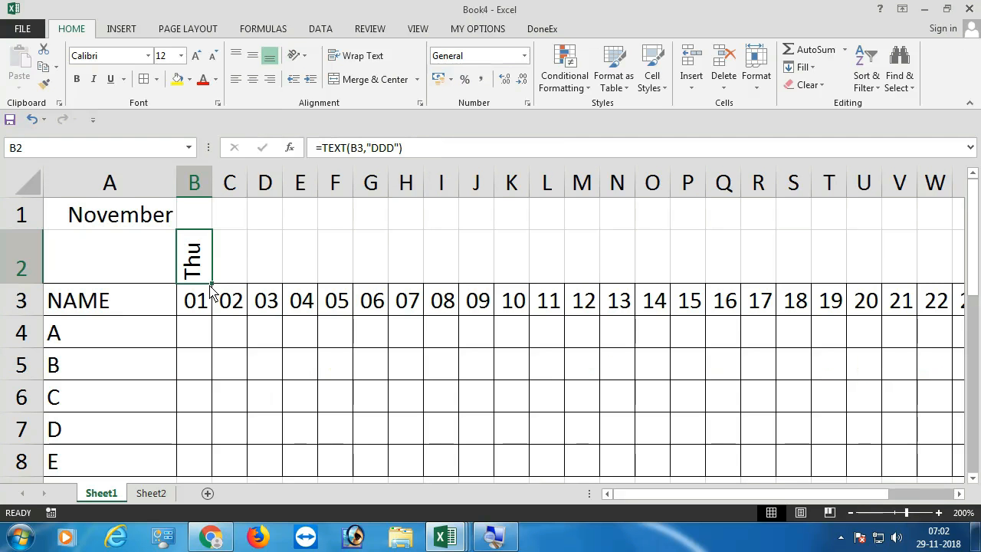
left_click_drag(211, 289, 858, 285)
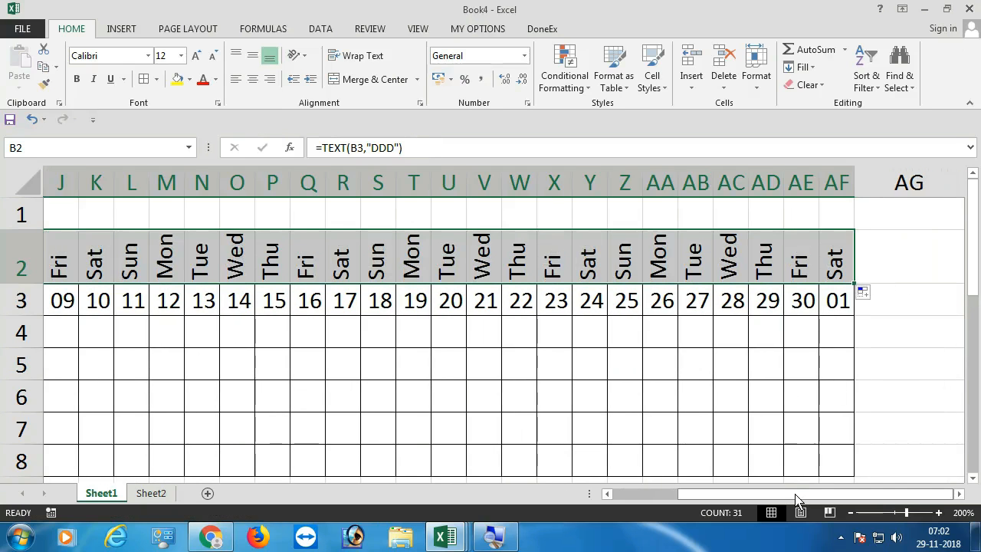
- Apply All Borders to the row 2 weekday names and check the date formulas in D3 and B3
left_click_drag(802, 495, 635, 494)
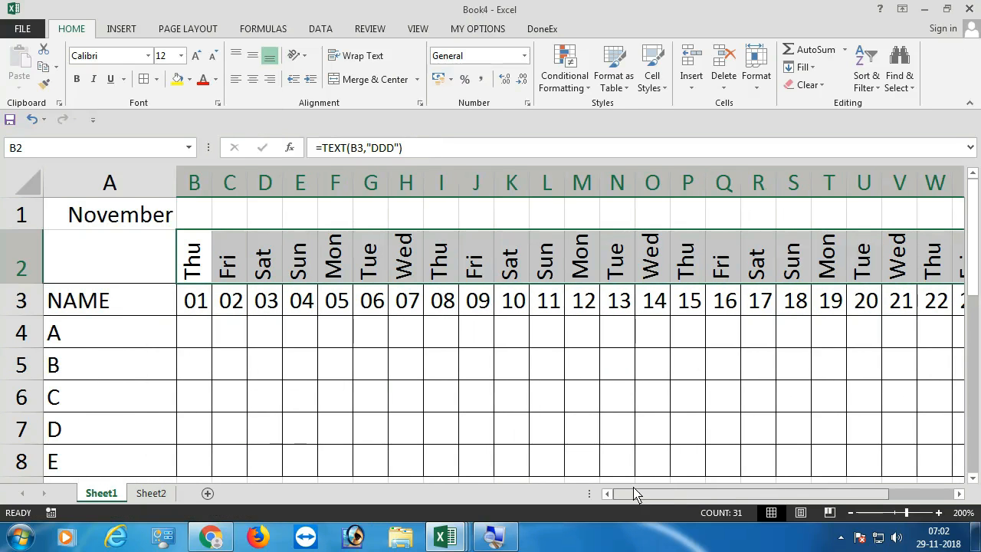
left_click(142, 79)
left_click(259, 300)
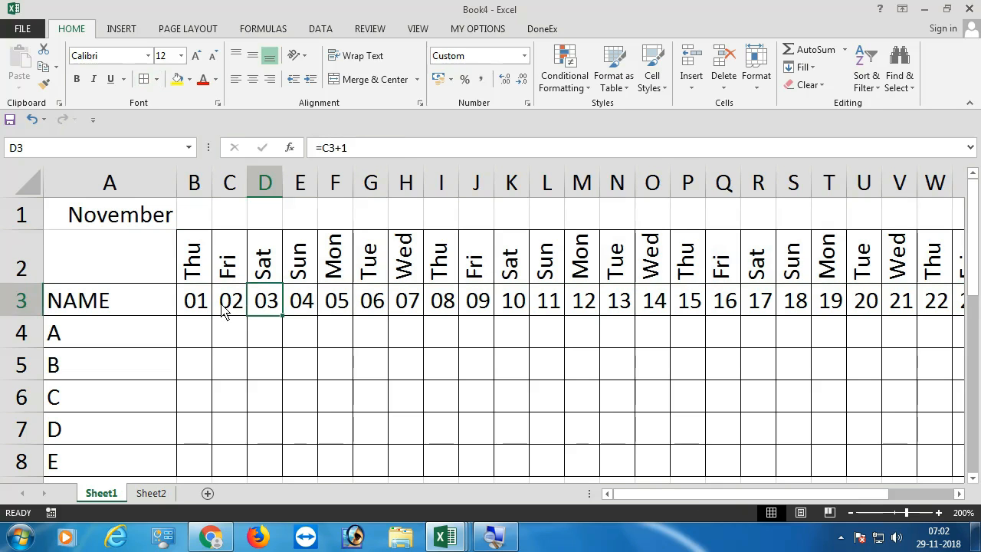
left_click_drag(194, 264, 195, 312)
left_click(195, 310)
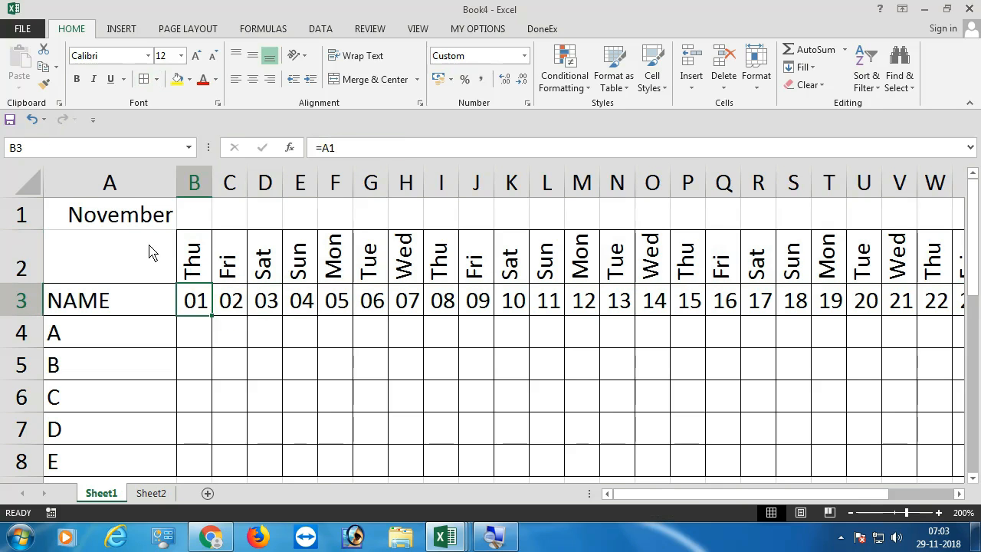
- Try December, November and October in the A1 month list, ending on December
left_click(147, 217)
left_click(184, 223)
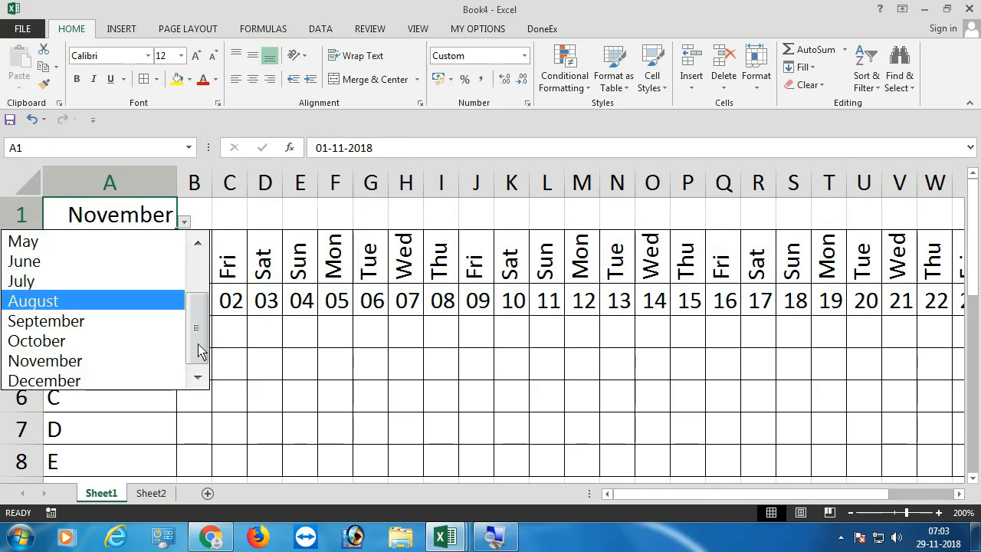
left_click(118, 381)
left_click_drag(206, 282, 203, 301)
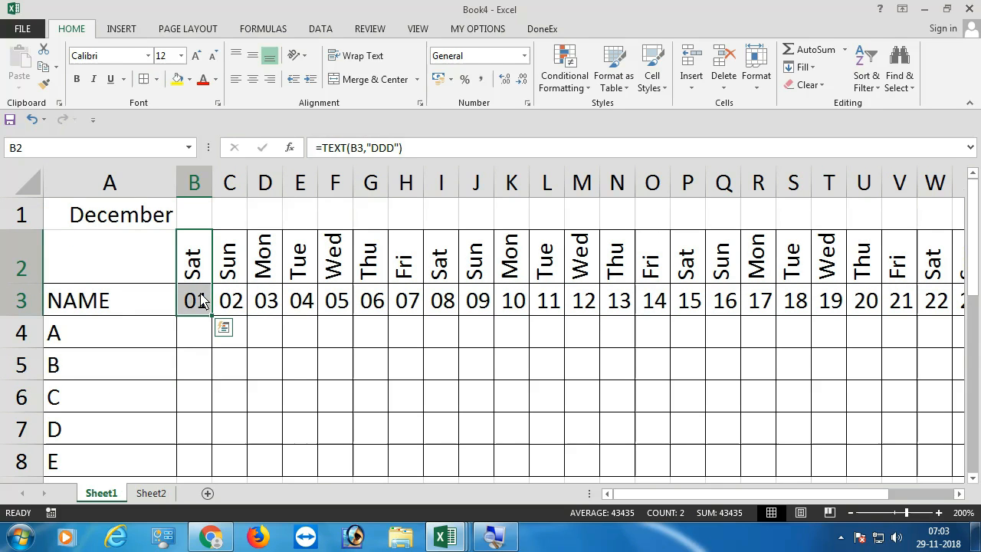
left_click(164, 220)
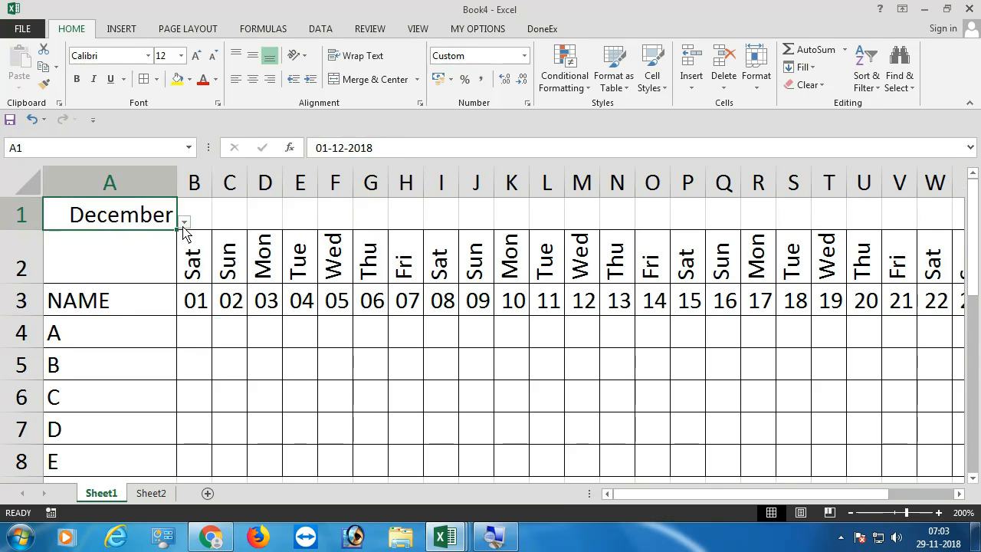
left_click(184, 222)
left_click(63, 361)
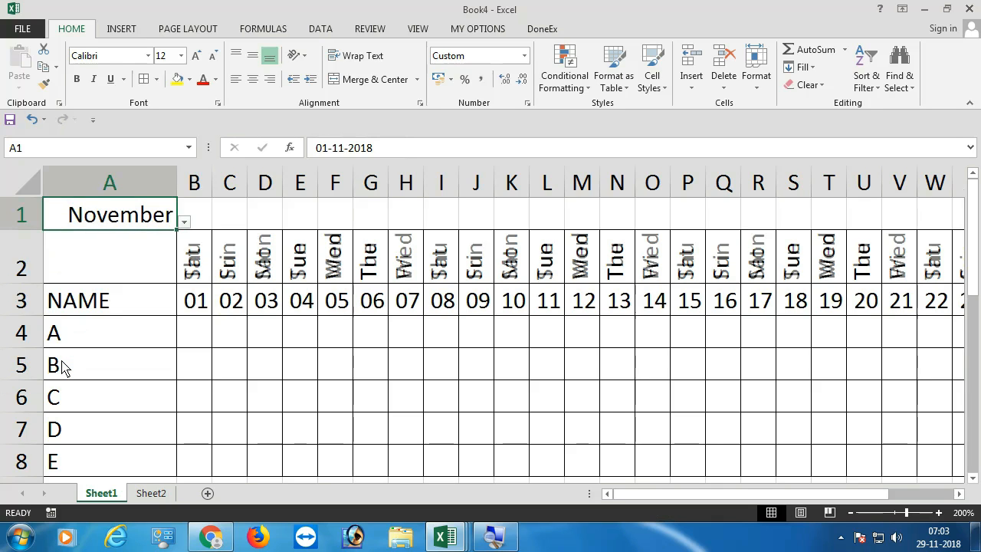
left_click(184, 223)
left_click(68, 342)
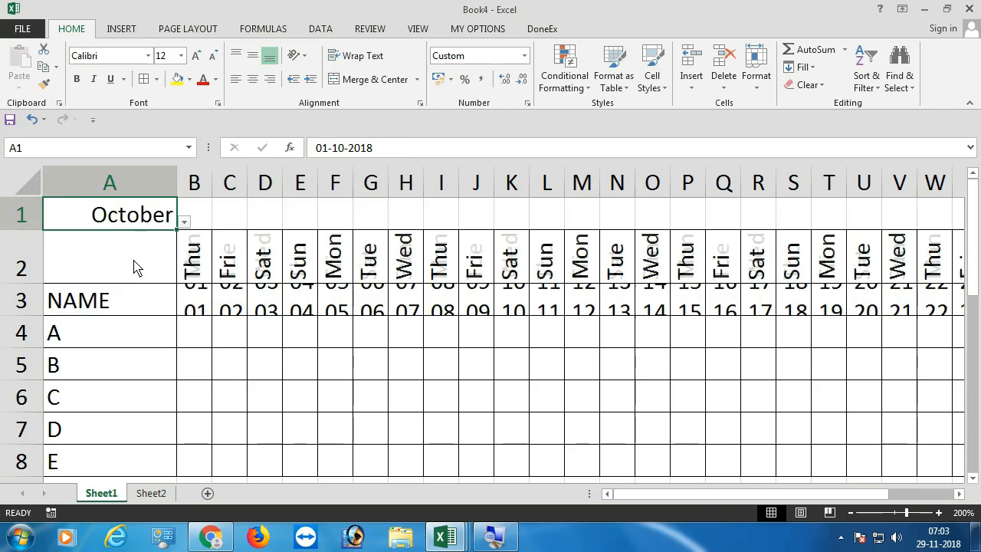
left_click(184, 223)
left_click(82, 381)
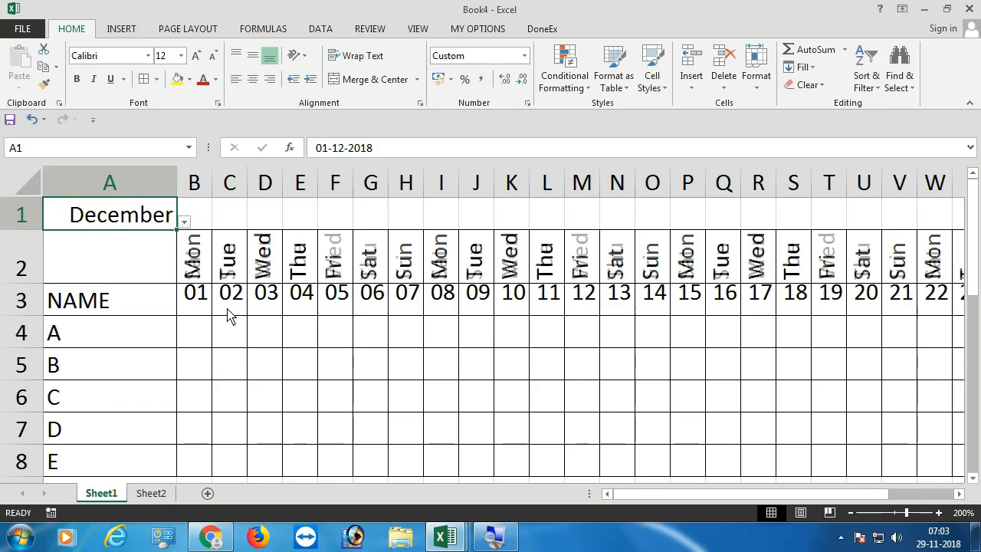
- Inspect the date formulas =A1 in B3 and =B3+1 in C3 without changing them
left_click(205, 295)
key("F2")
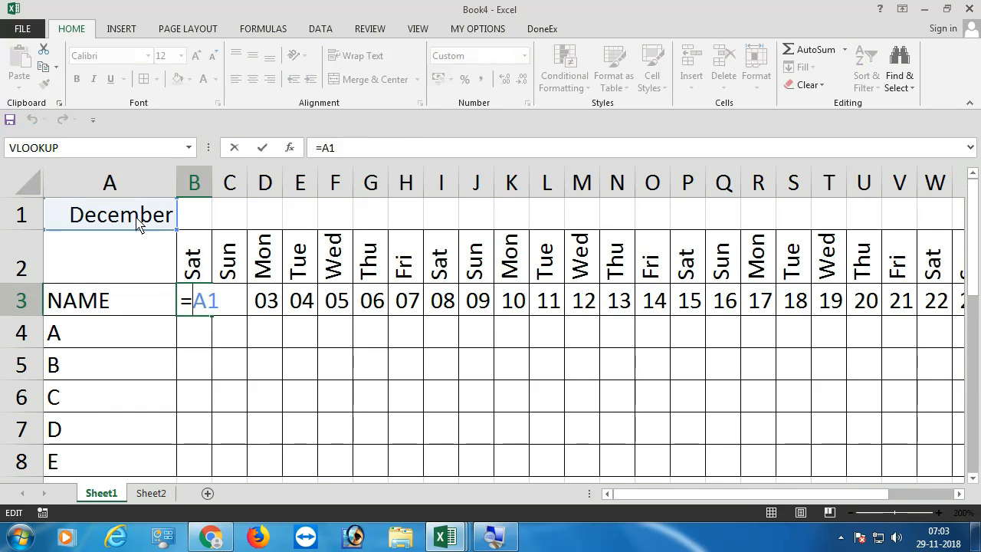
key("Escape")
left_click(236, 307)
key("F2")
key("Escape")
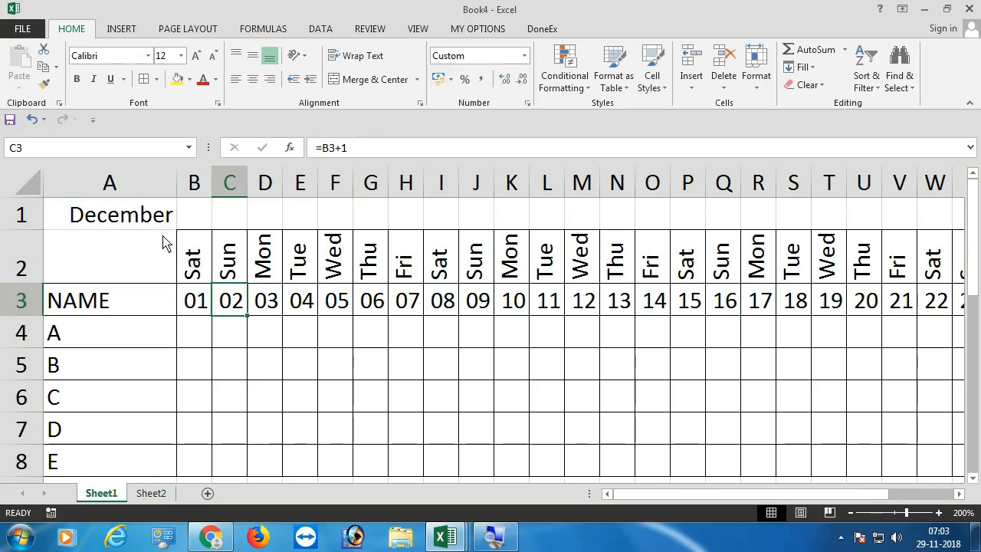
- Select the day names and attendance grid and start a new formula-based conditional formatting rule
left_click_drag(197, 264, 845, 344)
left_click_drag(831, 496, 587, 498)
scroll(450, 367, "up", 2)
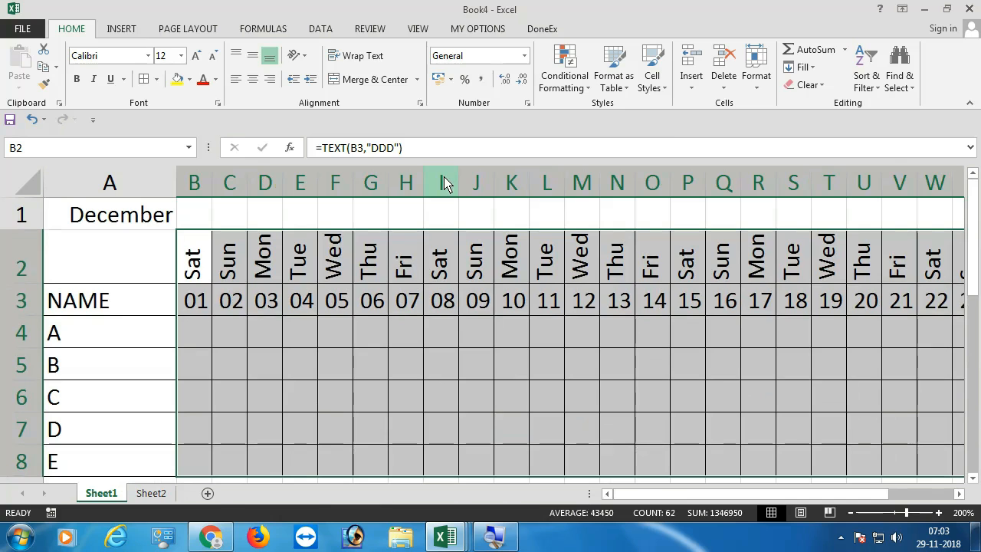
left_click(565, 82)
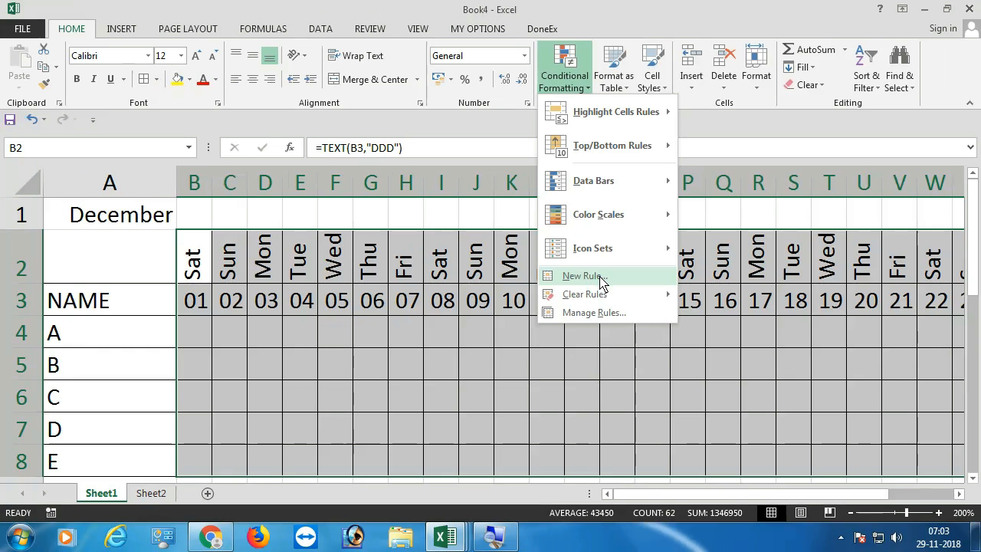
left_click(601, 284)
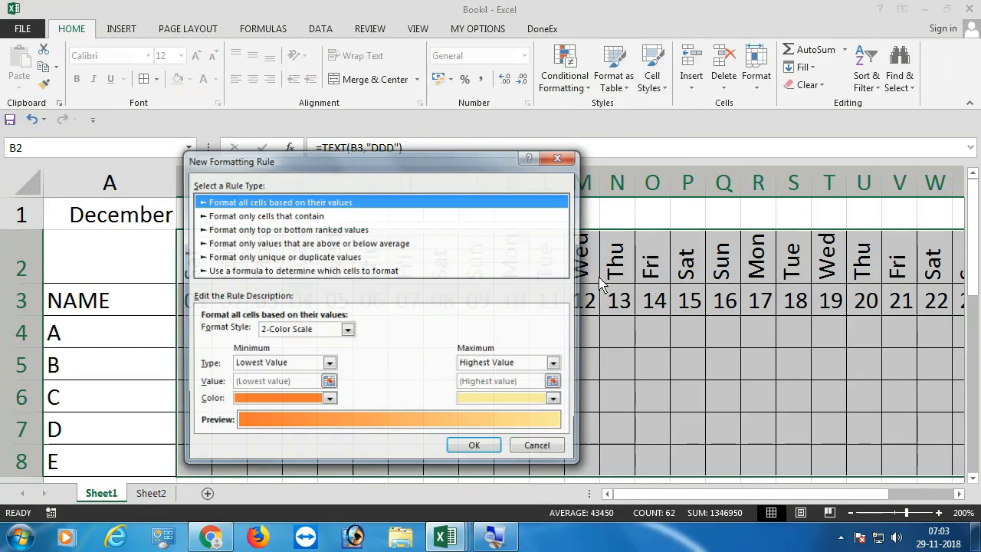
left_click_drag(356, 160, 492, 175)
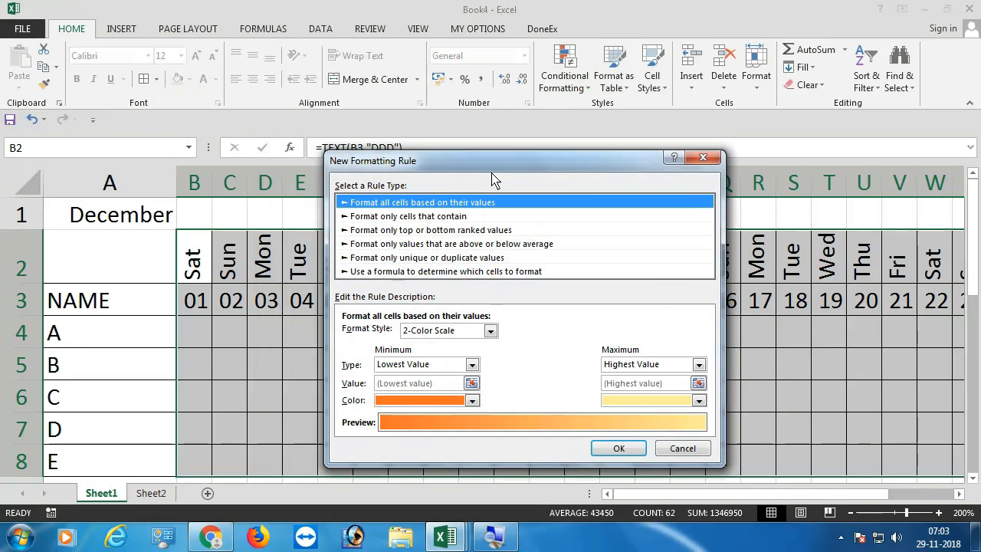
left_click(409, 273)
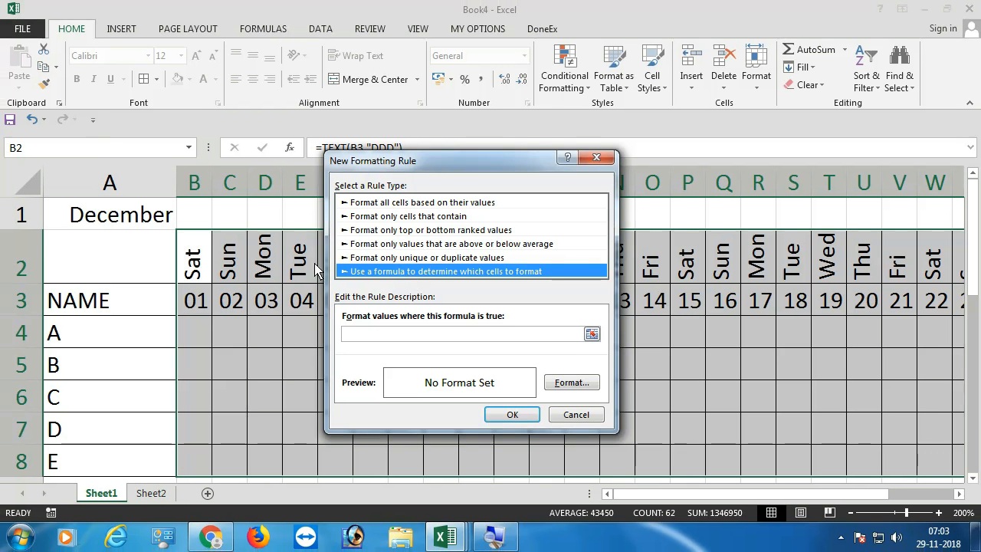
- Enter the rule formula referencing B2, editing it to the mixed reference =B$2="SUN"
left_click(366, 335)
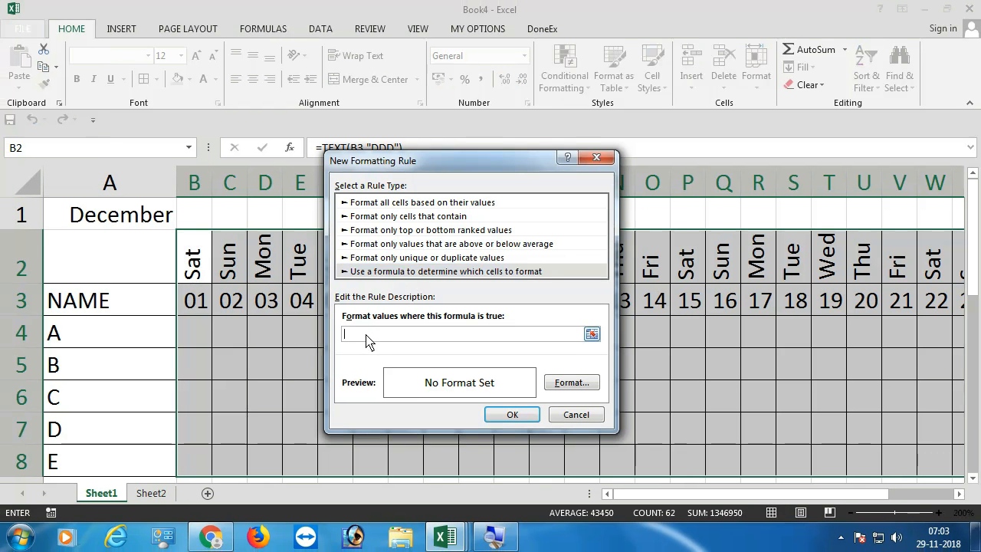
left_click(201, 267)
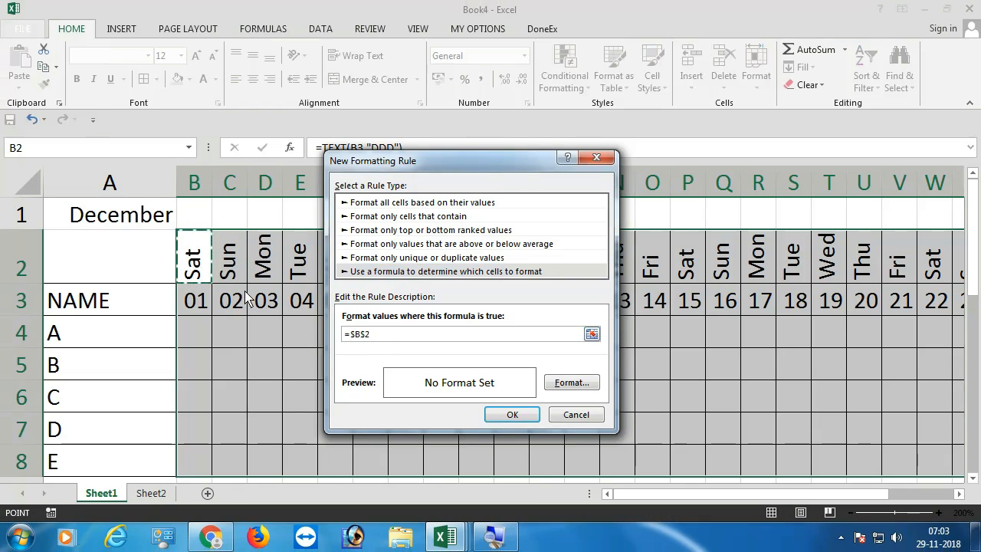
type("=\"SUN")
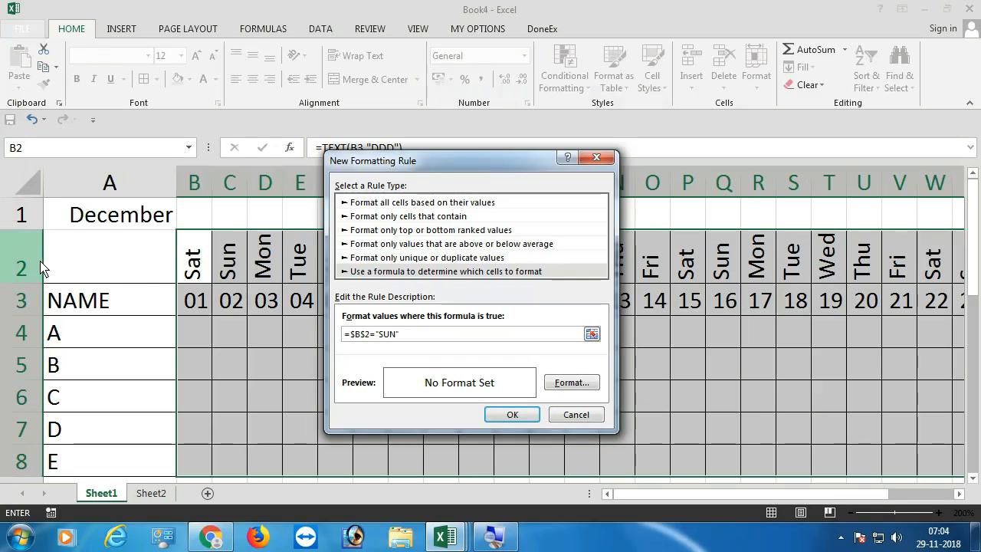
left_click_drag(454, 167, 358, 264)
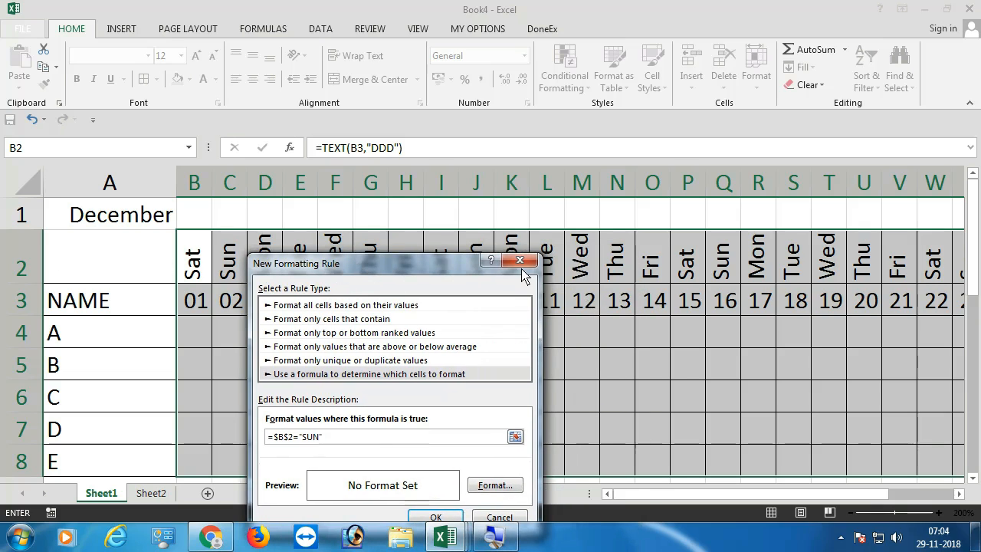
left_click_drag(456, 269, 510, 219)
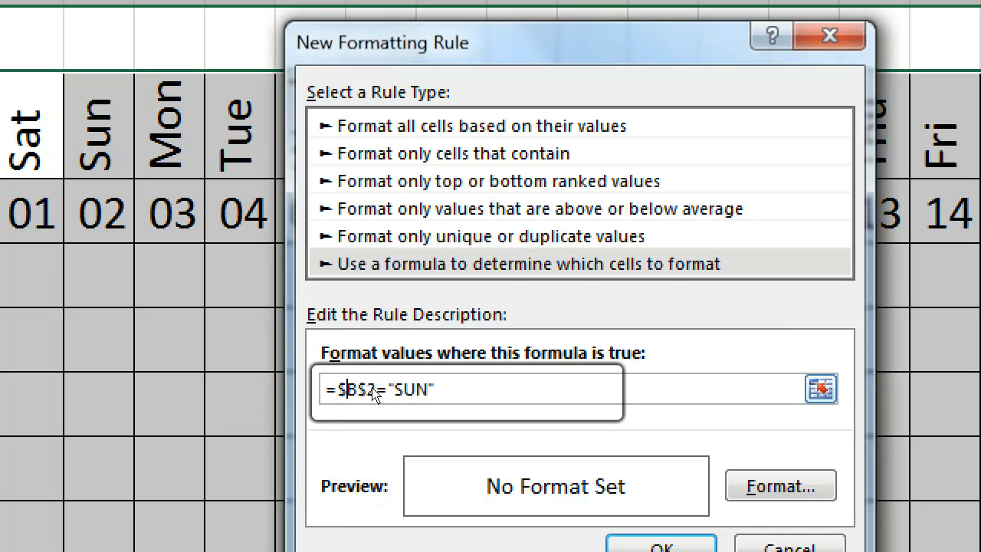
key("BackSpace")
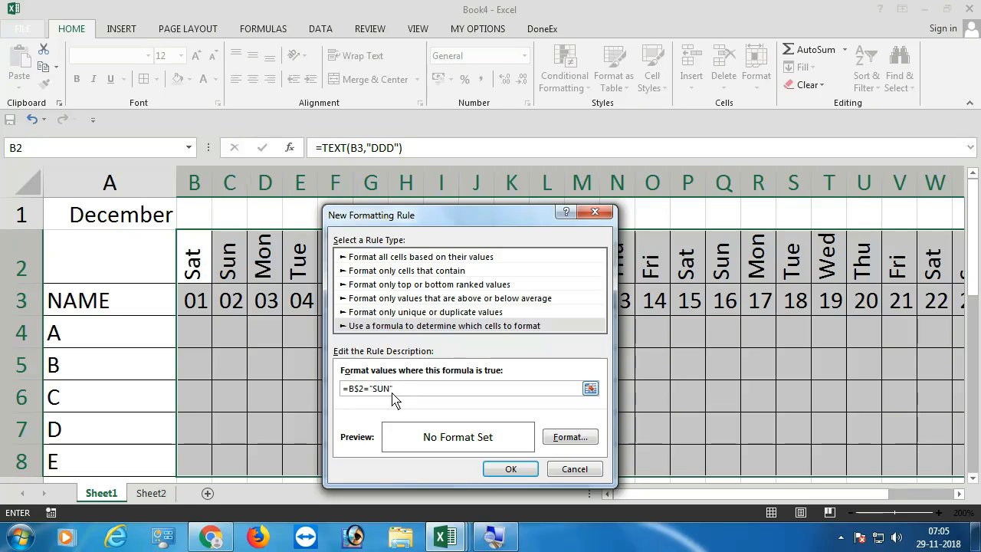
left_click_drag(409, 216, 410, 276)
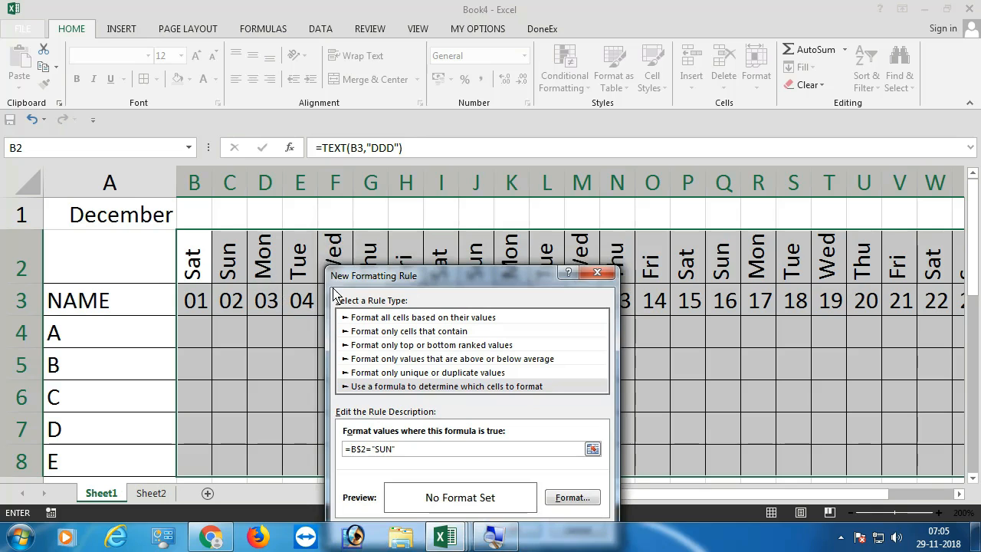
left_click_drag(391, 277, 390, 181)
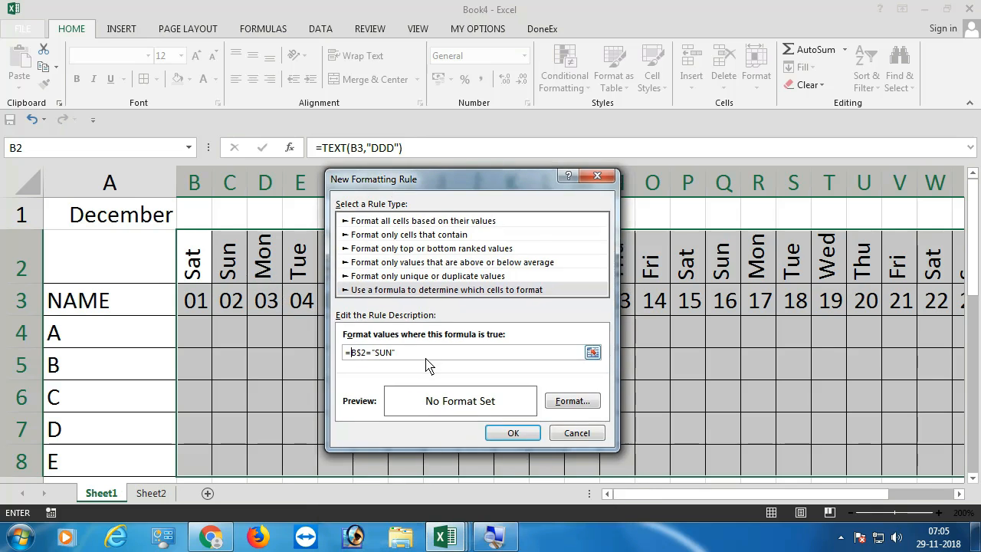
left_click(567, 405)
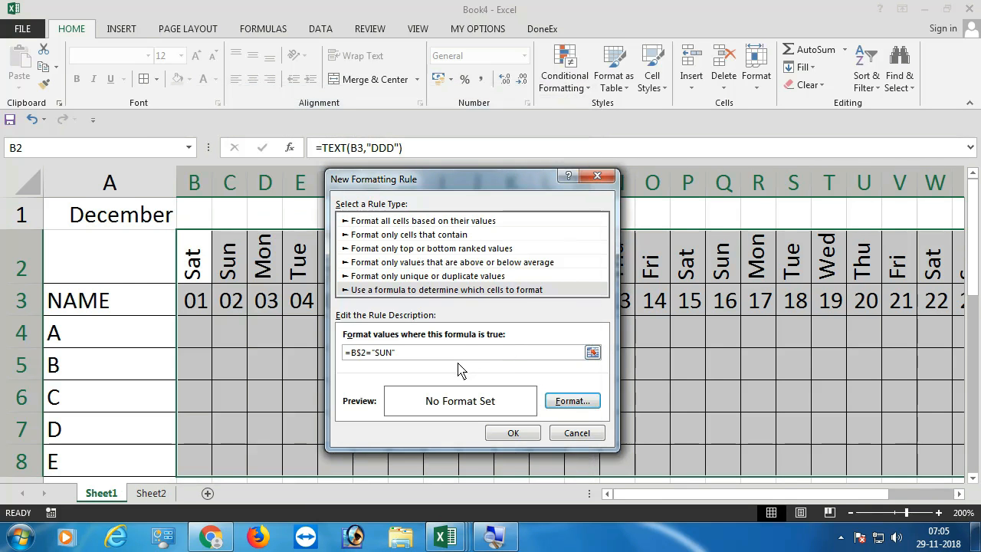
- Give the Sunday rule an orange fill and apply it to the grid
left_click(576, 401)
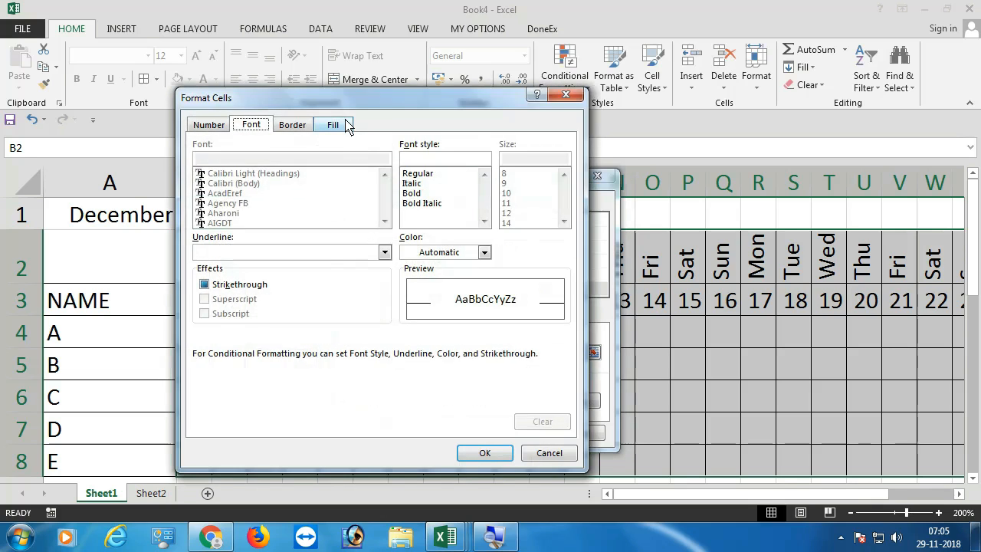
left_click(342, 125)
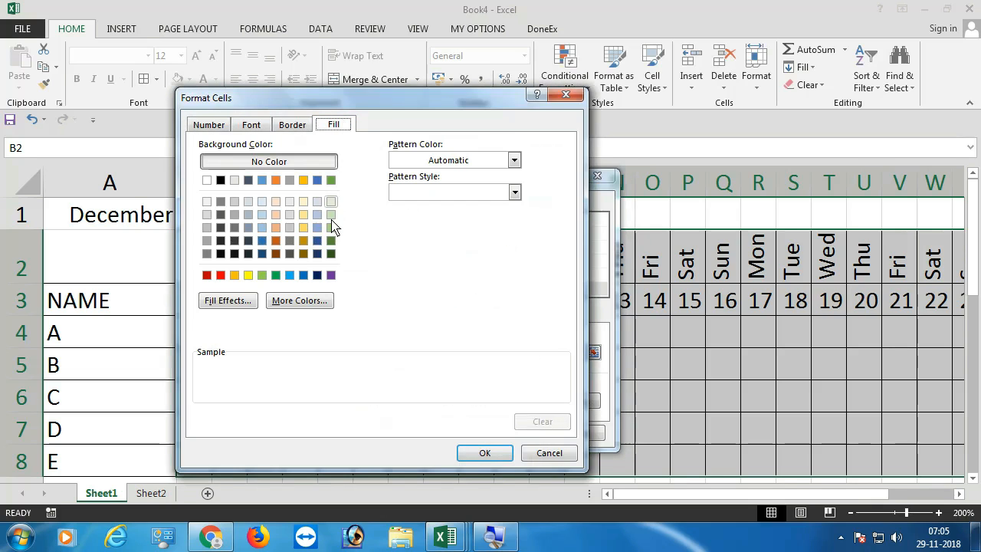
left_click(234, 275)
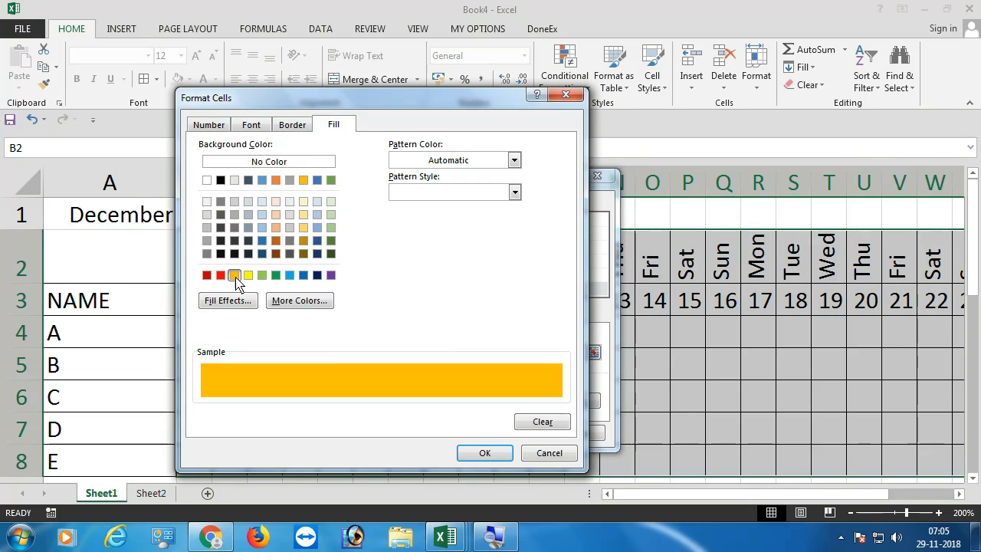
left_click(484, 453)
left_click(519, 433)
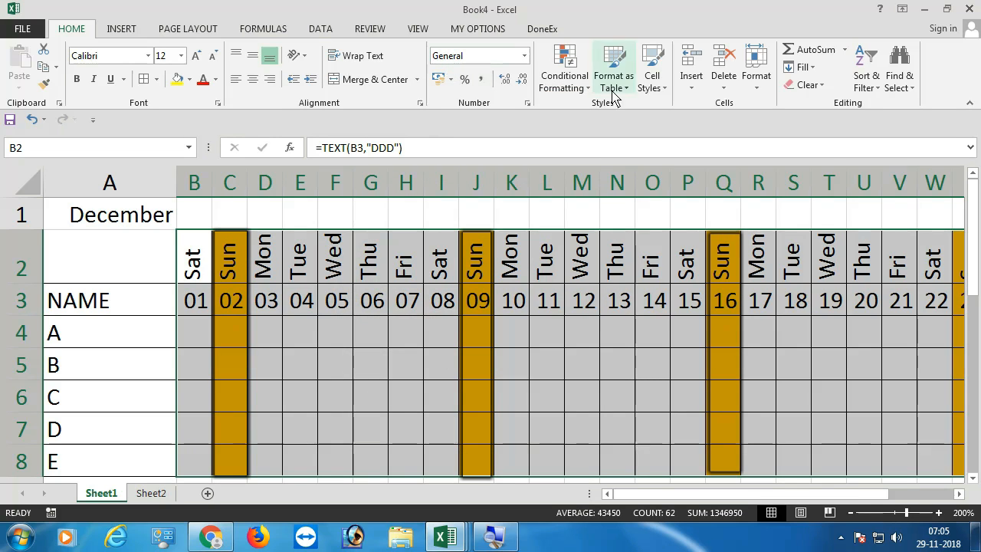
- Create a new formula-based rule reading =B$2="SAT"
left_click(576, 88)
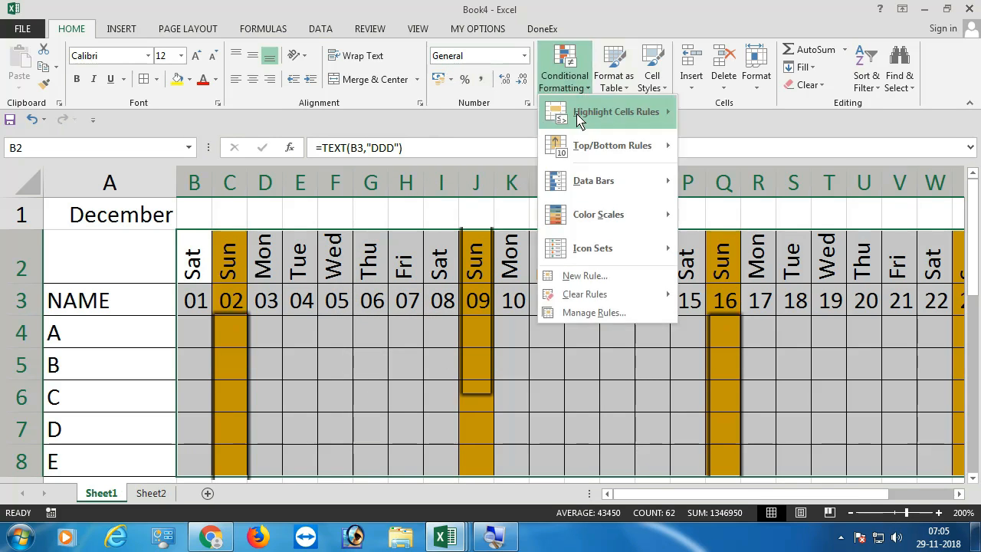
left_click(577, 283)
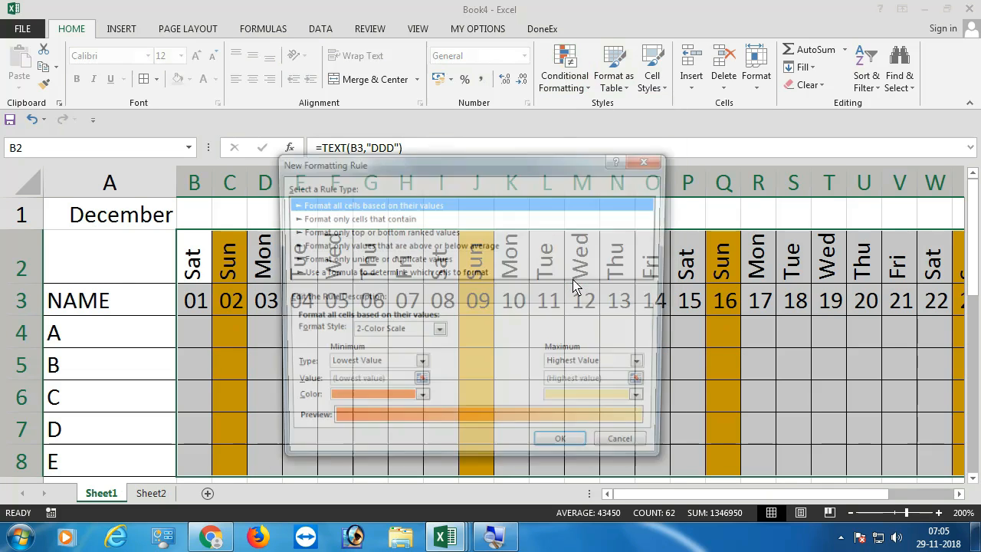
left_click(364, 273)
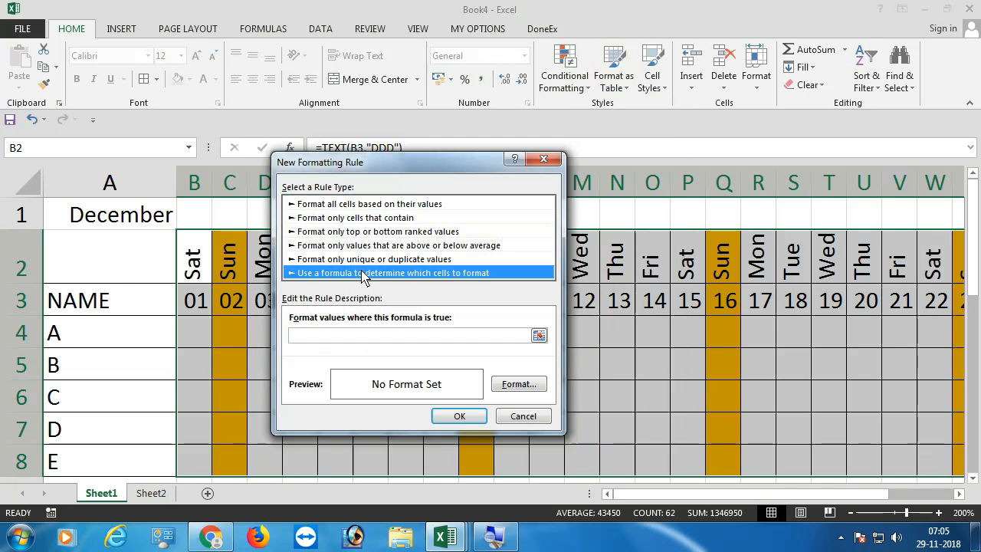
left_click(326, 336)
left_click(192, 265)
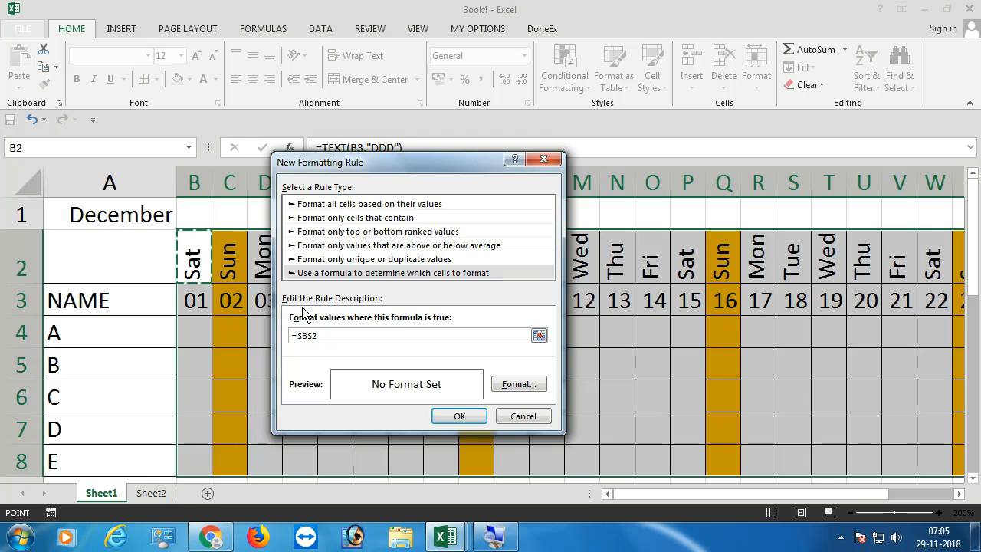
key("BackSpace")
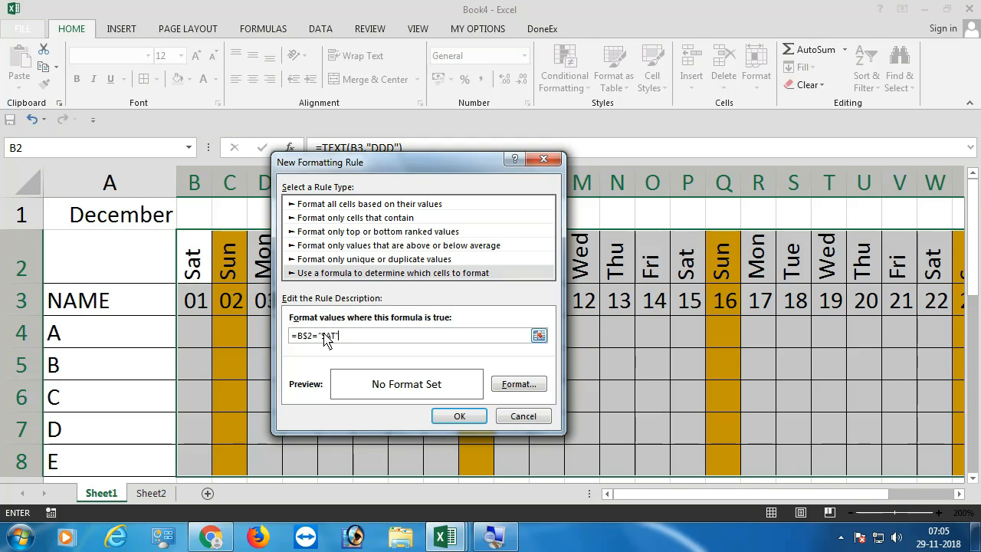
type("\"")
- Give the Saturday rule a yellow fill and apply it to the grid
left_click(516, 389)
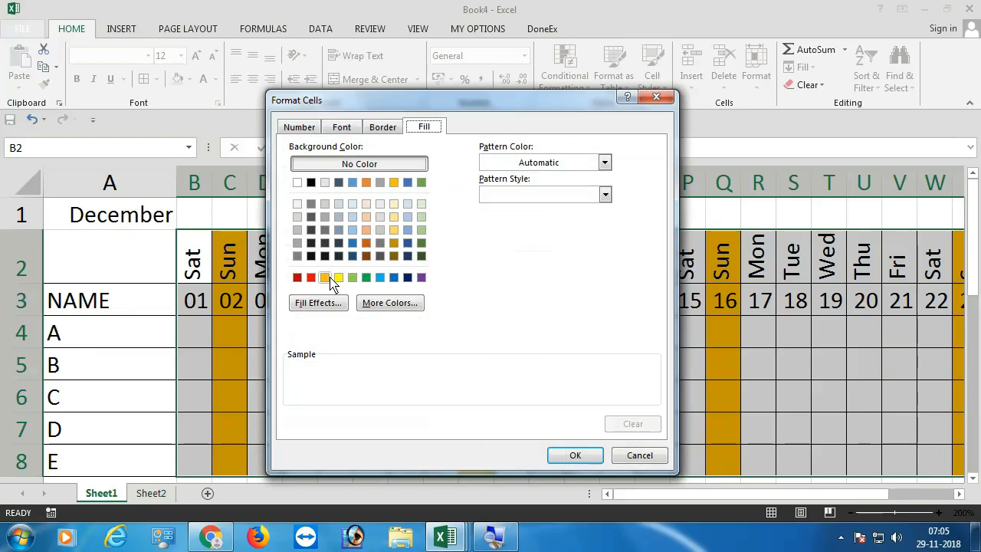
left_click(338, 278)
left_click(576, 456)
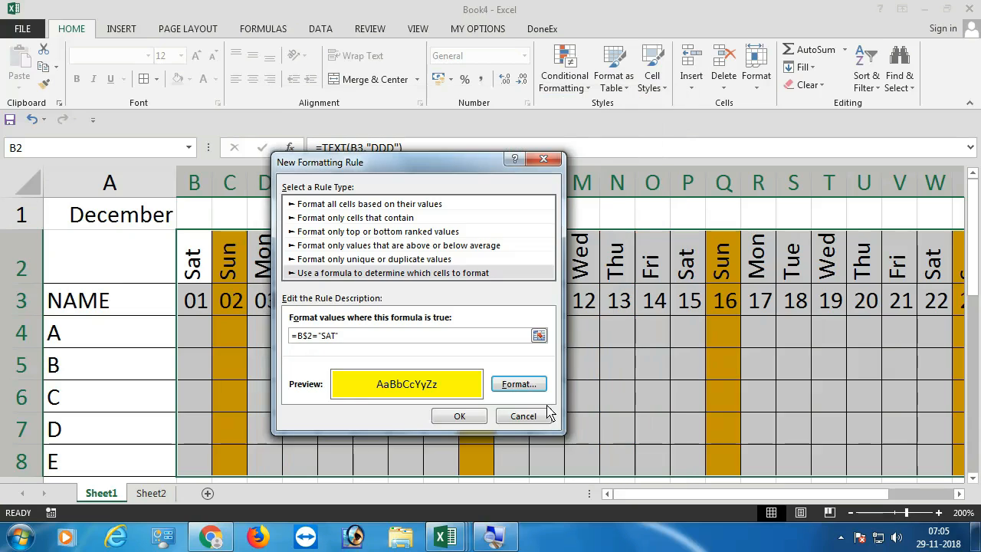
left_click(486, 416)
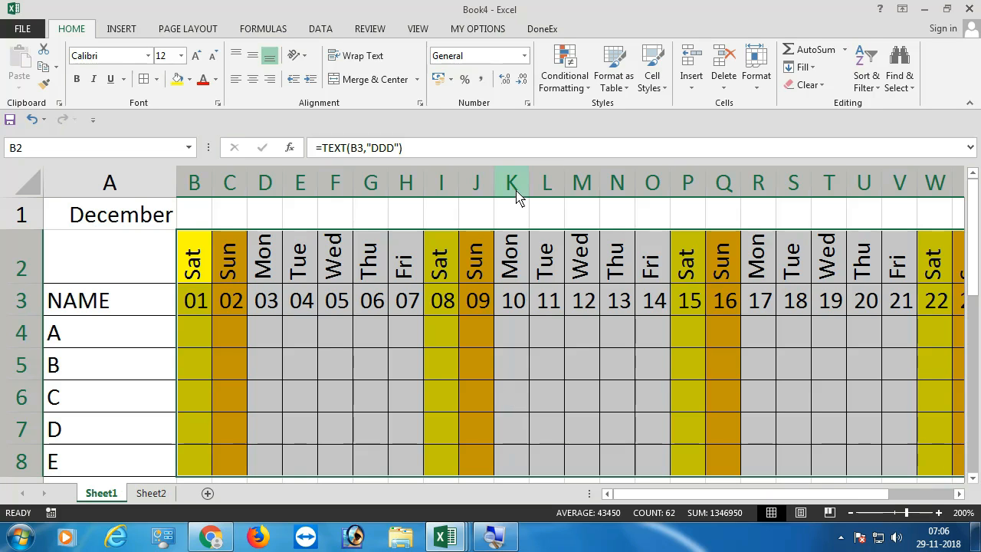
left_click(561, 86)
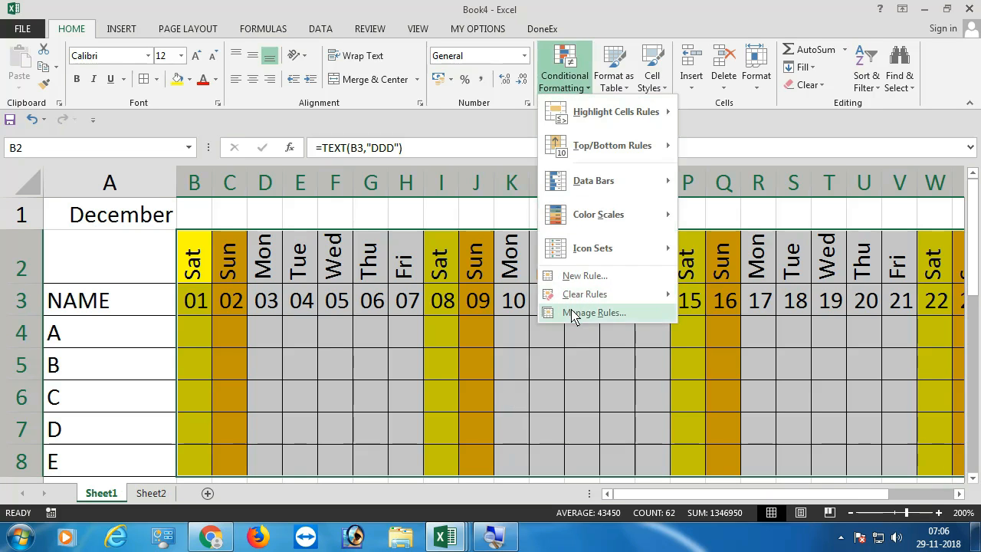
- Delete the Saturday rule in Manage Rules and apply the change
left_click(579, 311)
left_click(334, 280)
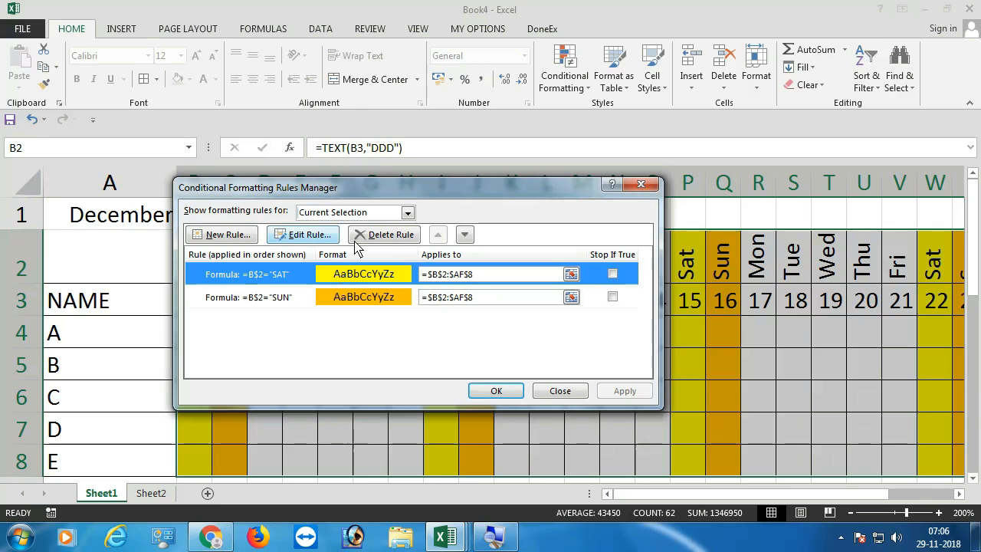
left_click(431, 201)
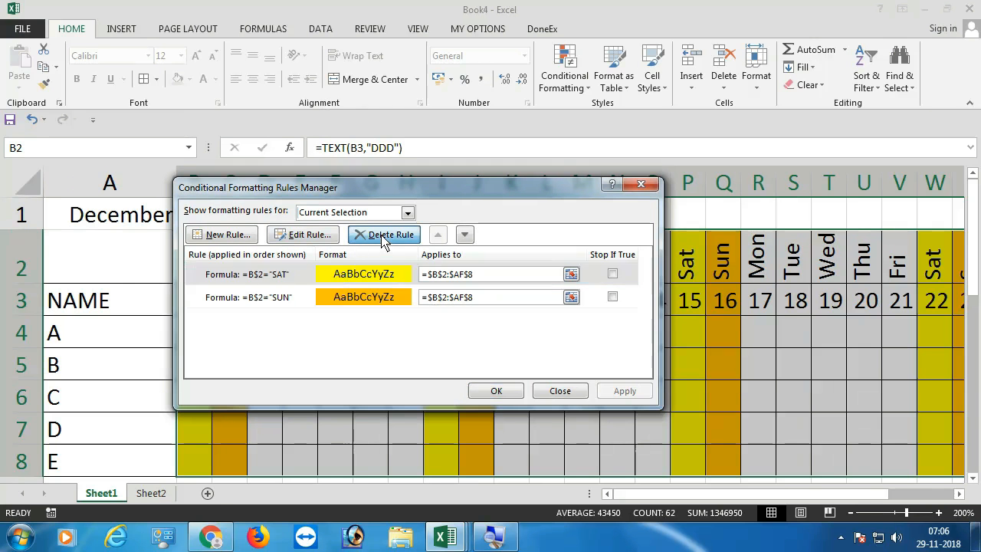
left_click(624, 390)
left_click(496, 390)
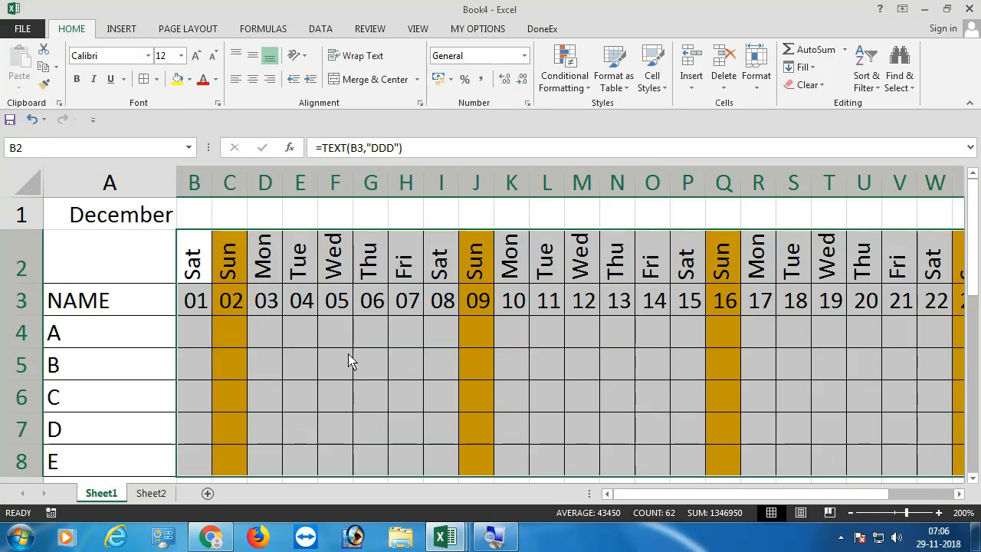
- Select column B's top cells, the 08 Saturday cells in column I, then cell B1
left_click_drag(197, 262, 207, 340)
left_click_drag(438, 264, 447, 396)
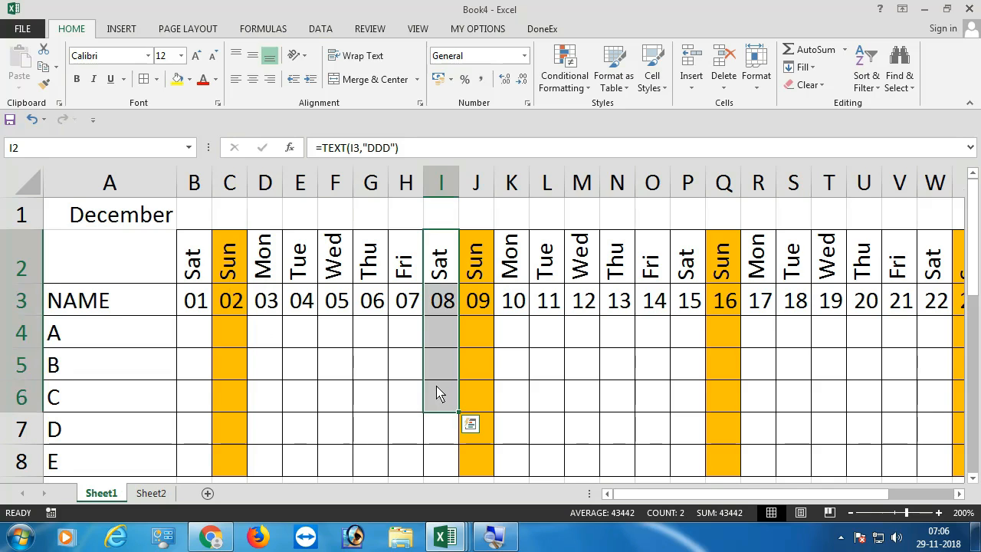
left_click(204, 221)
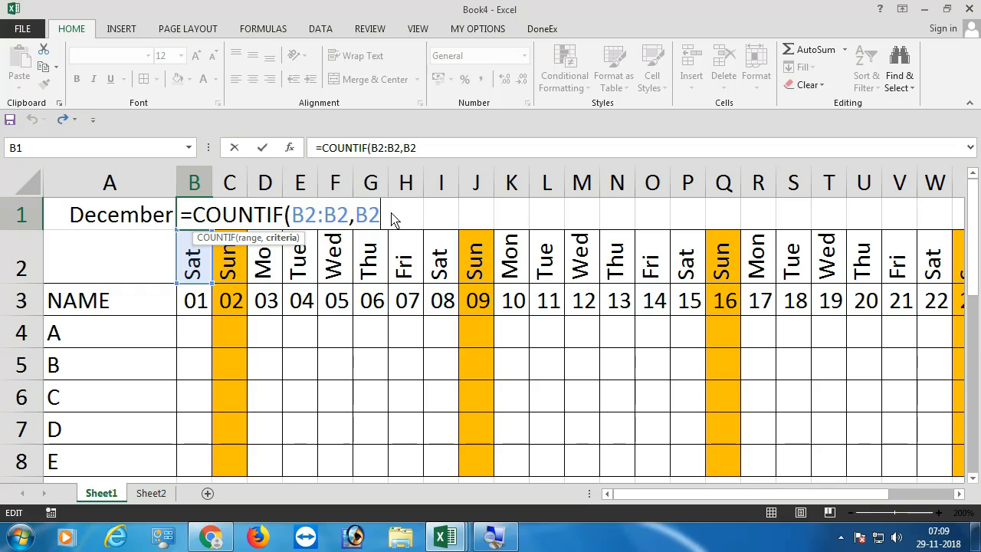
- Finish B1's formula as =COUNTIF($B$2:B2,B2) with an absolute start reference
left_click(306, 217)
key("F4")
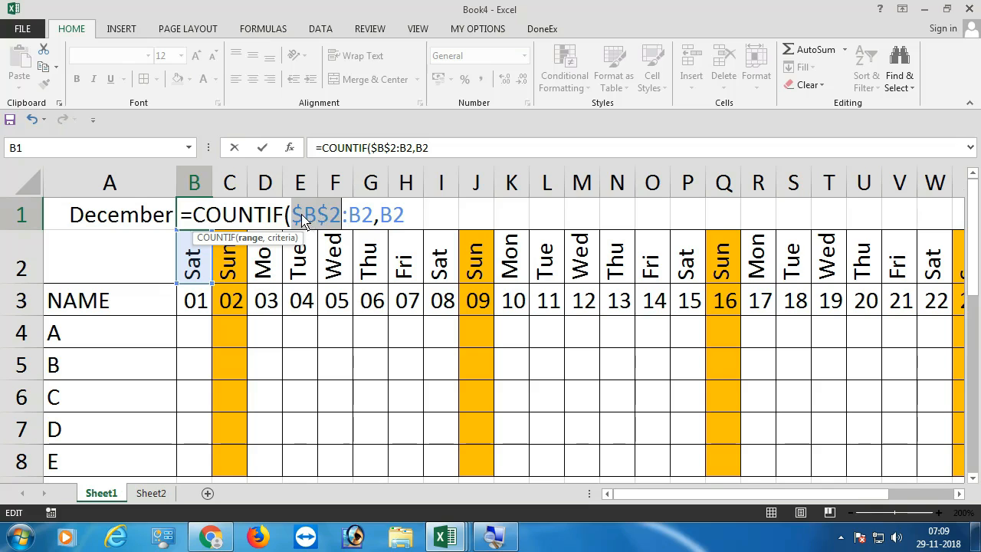
left_click_drag(296, 219, 376, 218)
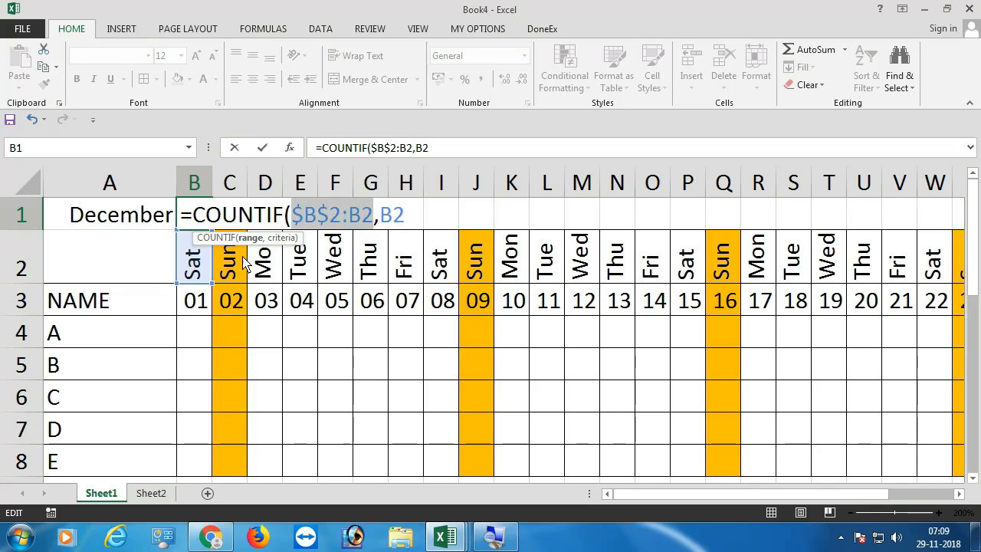
key("Return")
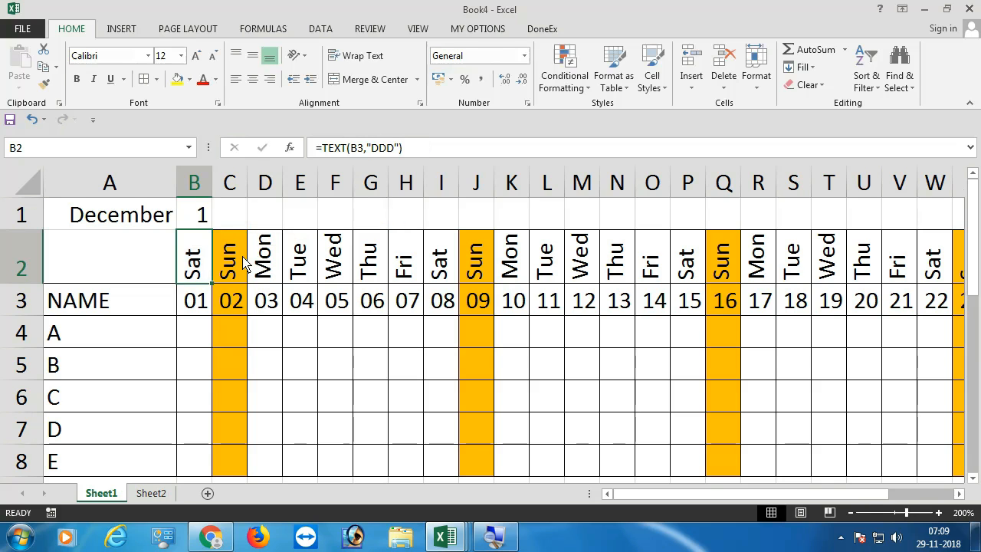
left_click(203, 222)
- Copy the count into C1 and review its =COUNTIF($B$2:C2,C2) ranges
left_click_drag(212, 230, 236, 226)
double_click(236, 214)
left_click_drag(328, 215, 402, 217)
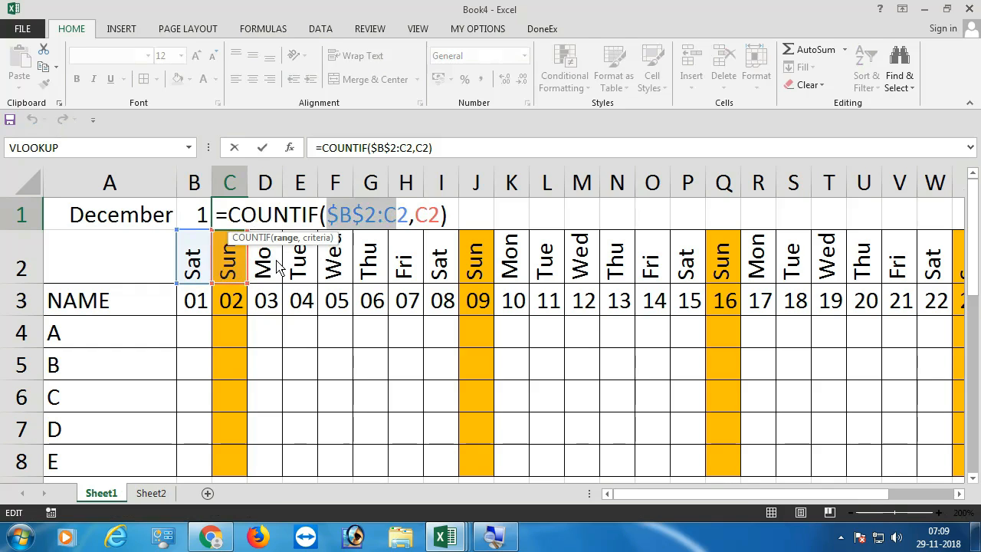
left_click_drag(385, 216, 408, 219)
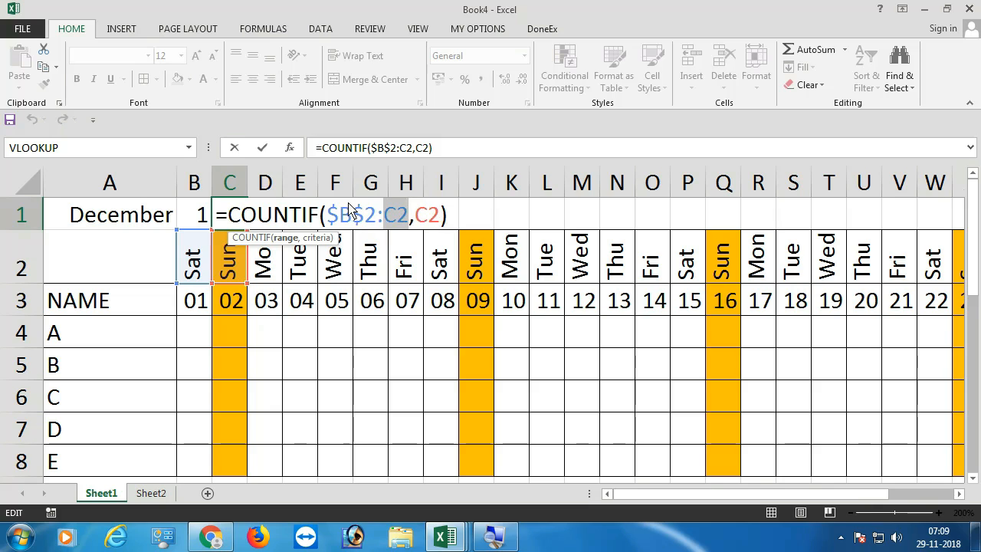
left_click_drag(328, 215, 426, 218)
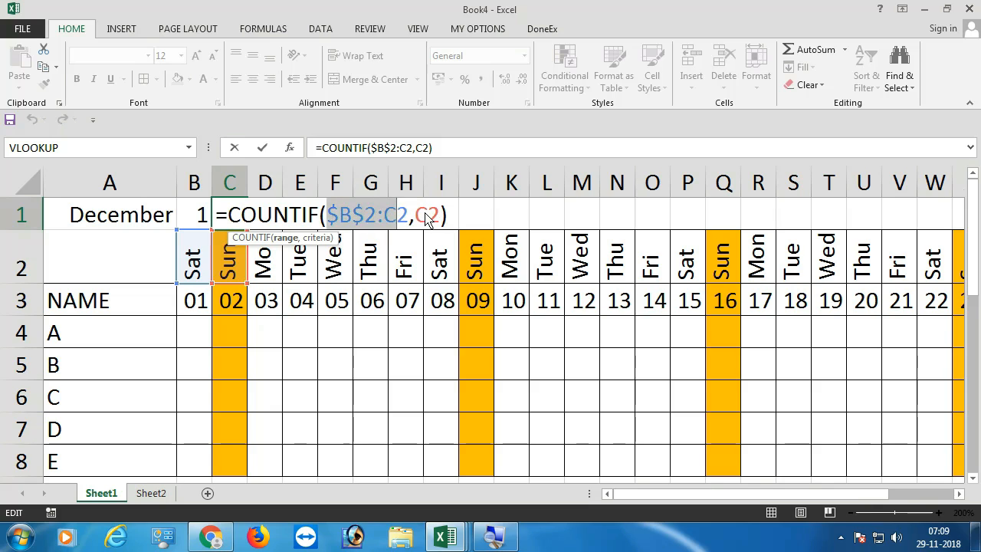
key("Return")
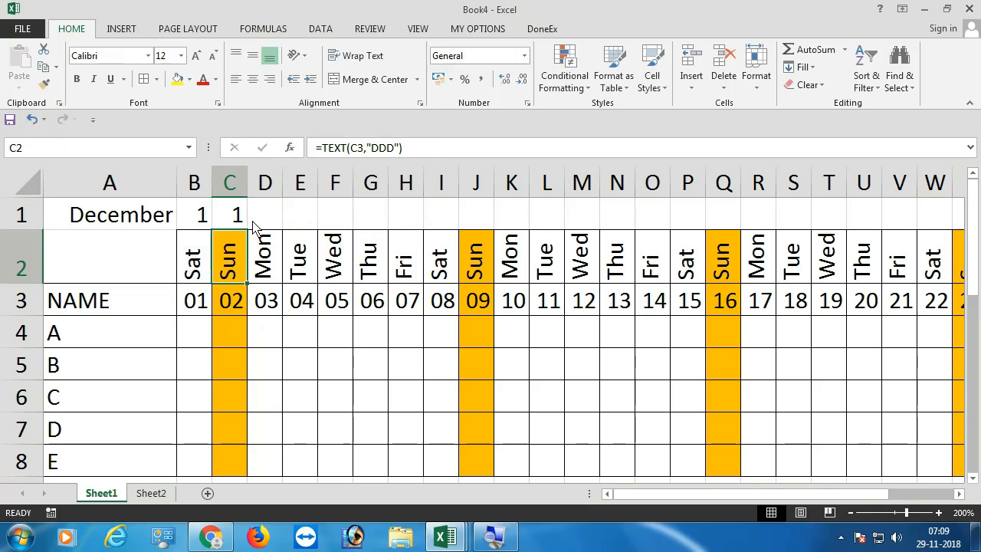
left_click(237, 216)
- Fill the count formula from C1 through I1 and check I1's references
left_click_drag(248, 232, 459, 228)
double_click(444, 217)
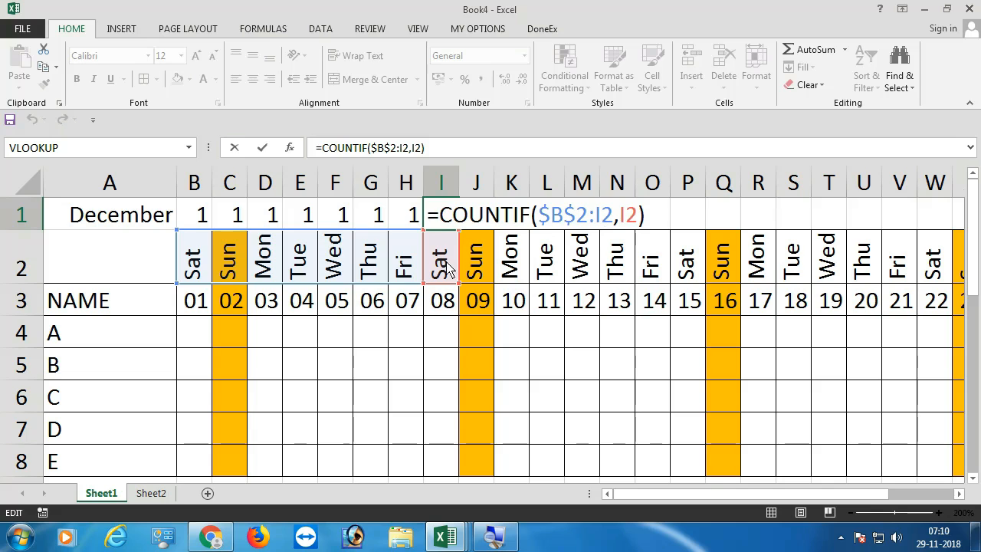
key("Return")
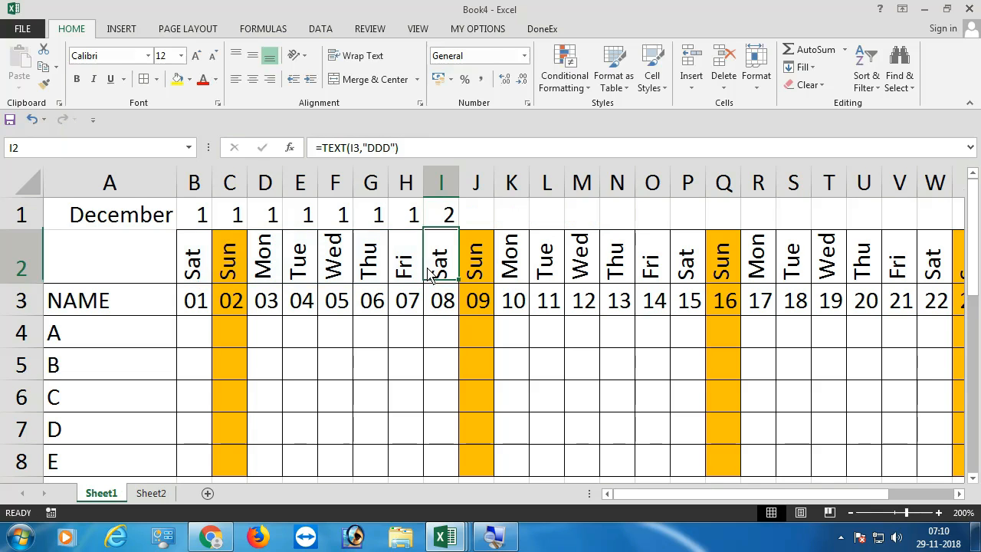
left_click(452, 221)
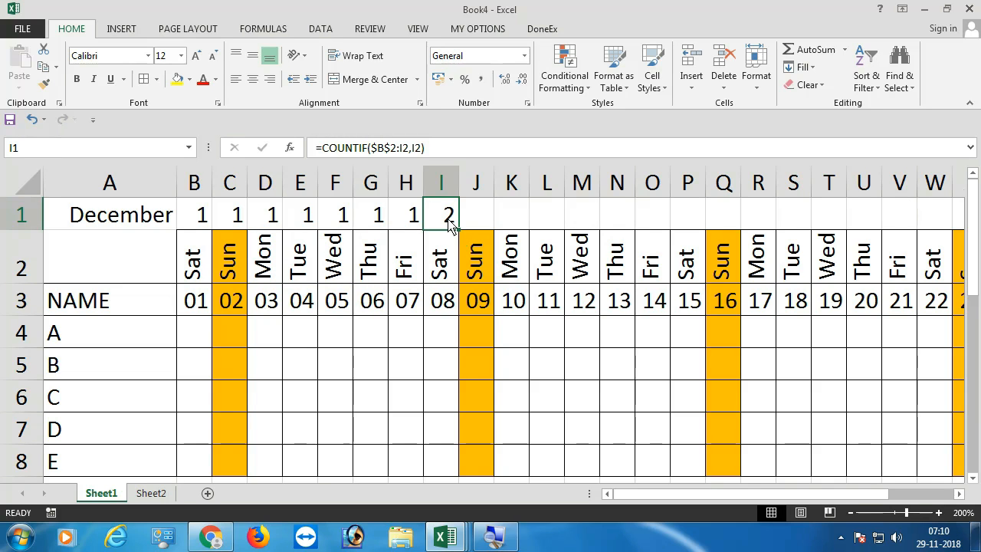
double_click(449, 220)
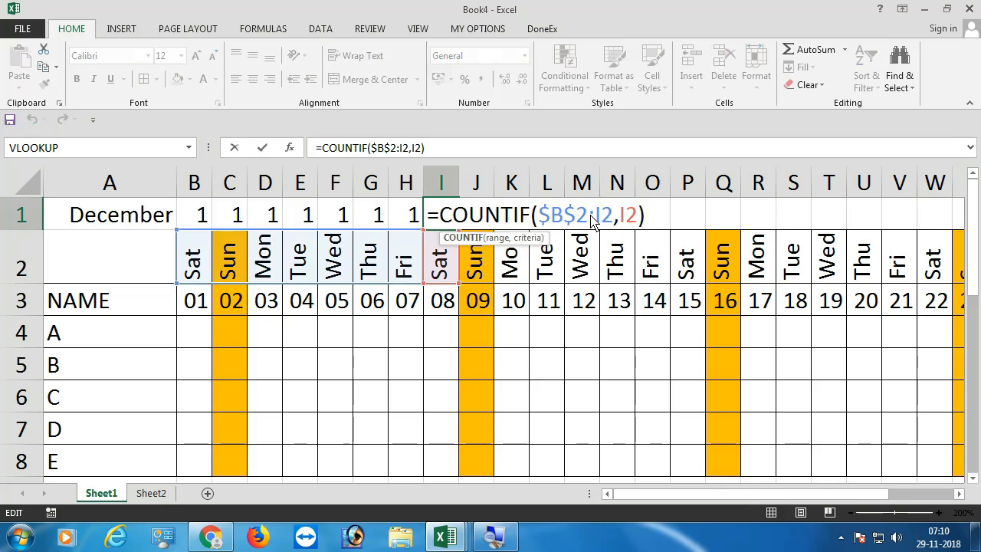
key("Return")
left_click(443, 221)
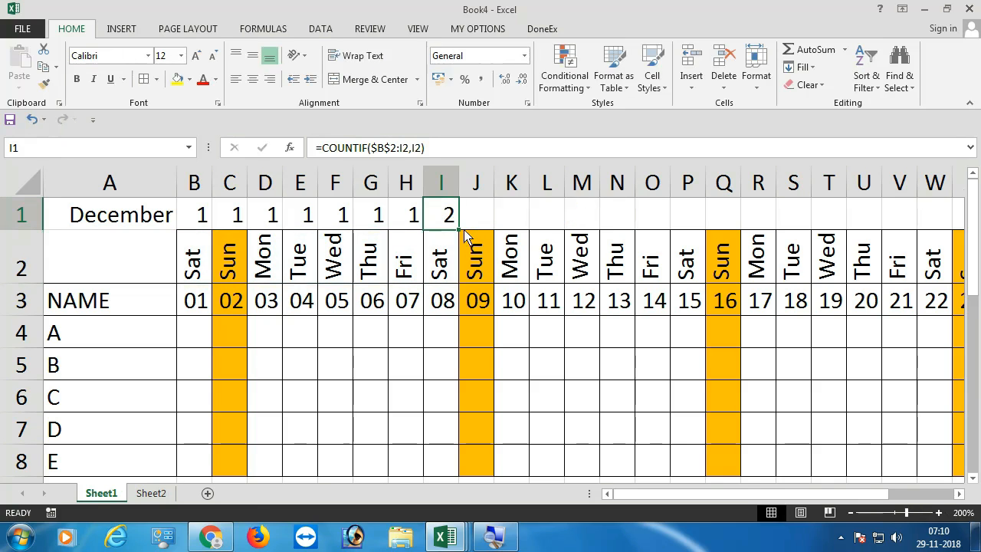
- Extend the count across to AF1 and mark the Saturday counts 1, 2 and 4
left_click_drag(458, 231, 850, 226)
left_click_drag(781, 497, 725, 500)
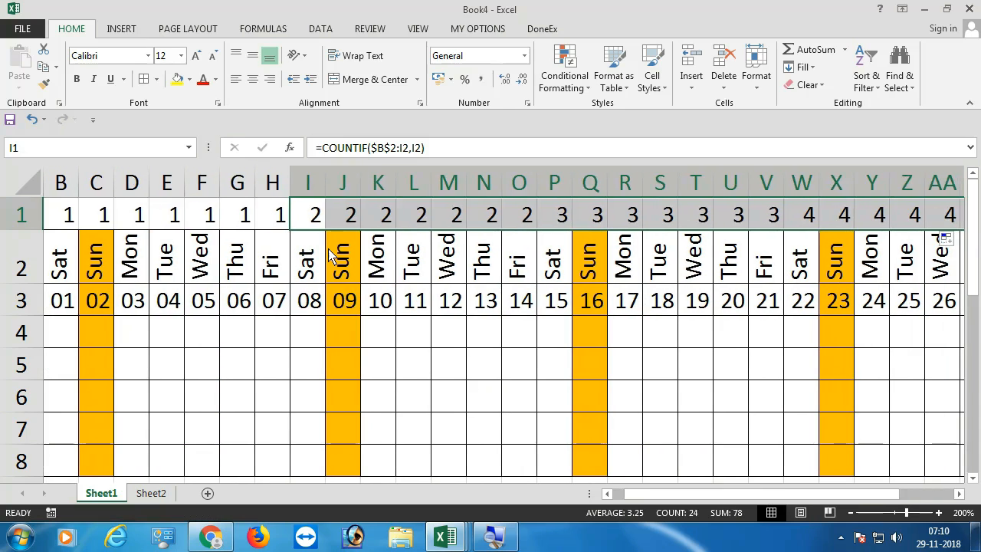
left_click_drag(314, 215, 302, 305)
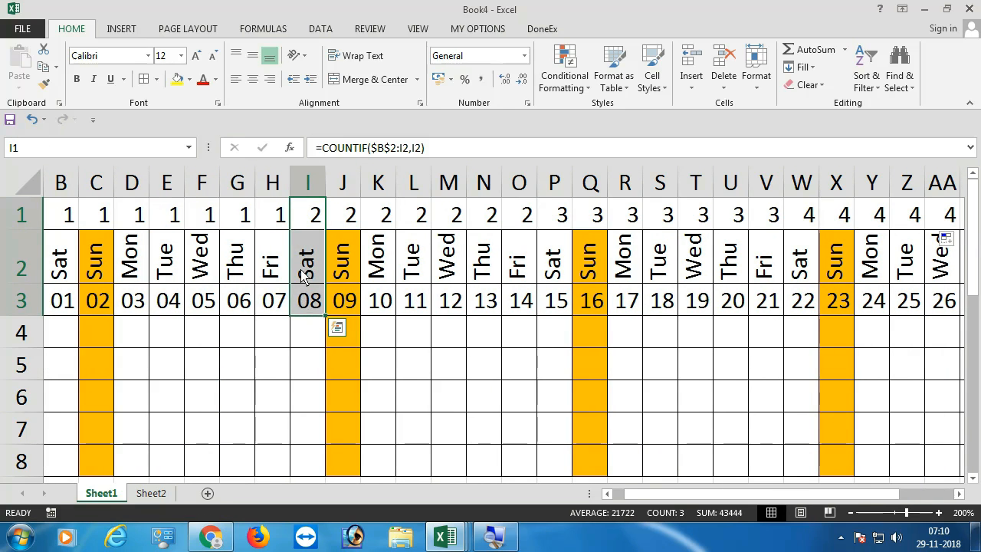
left_click_drag(73, 222, 65, 300)
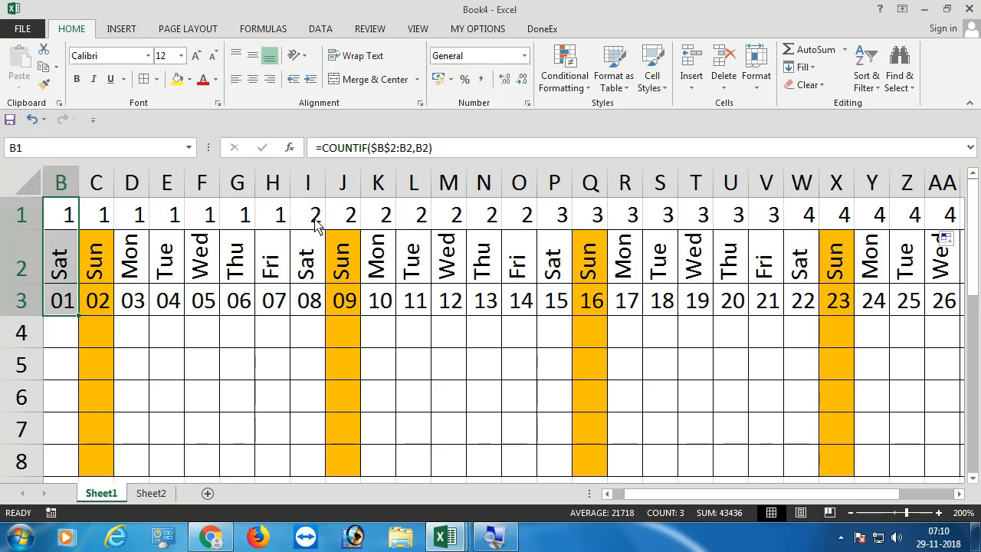
left_click_drag(315, 220, 308, 301)
left_click_drag(806, 222, 809, 301)
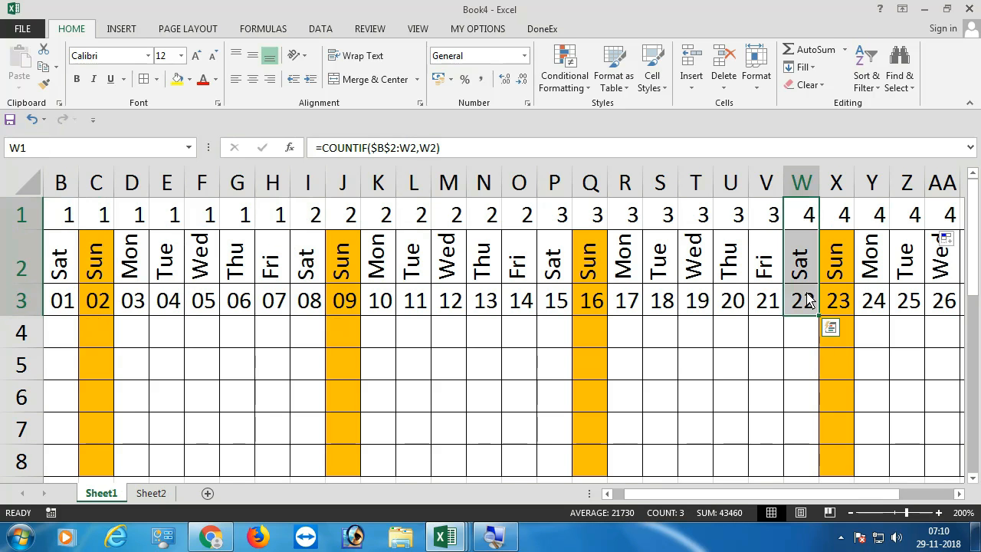
left_click_drag(68, 222, 842, 216)
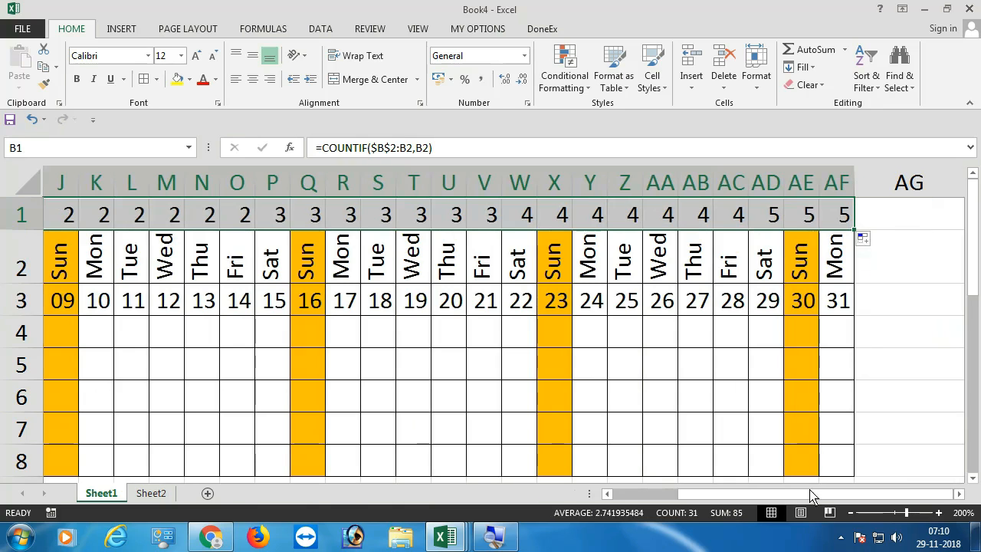
left_click_drag(803, 495, 657, 495)
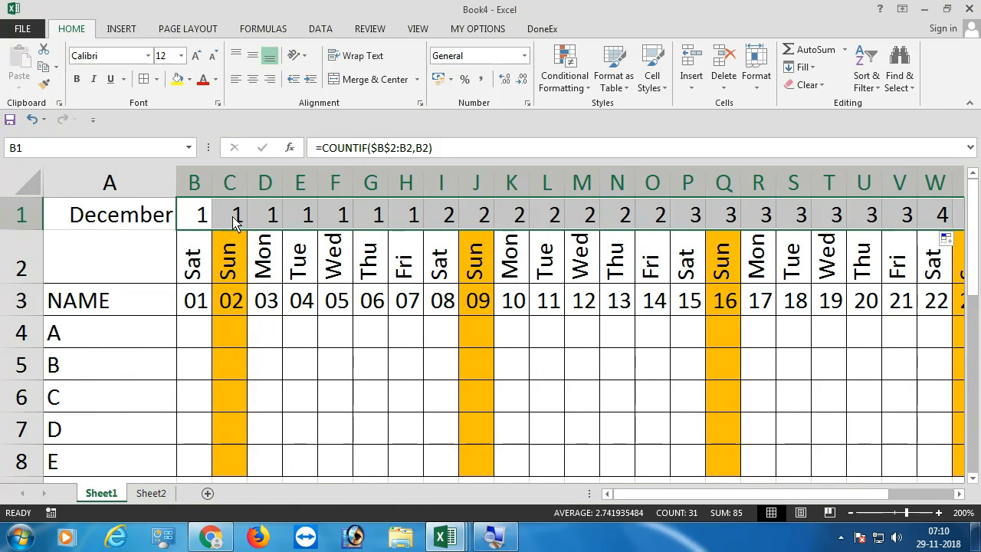
- Review the B1 count and B2 weekday formulas, then mark the second Saturday's column
left_click(202, 218)
double_click(203, 218)
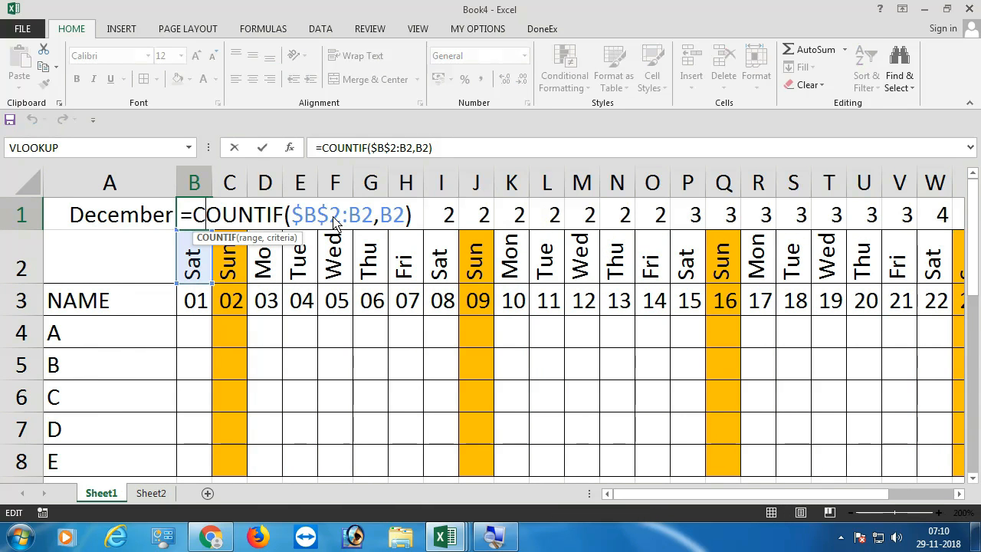
key("Escape")
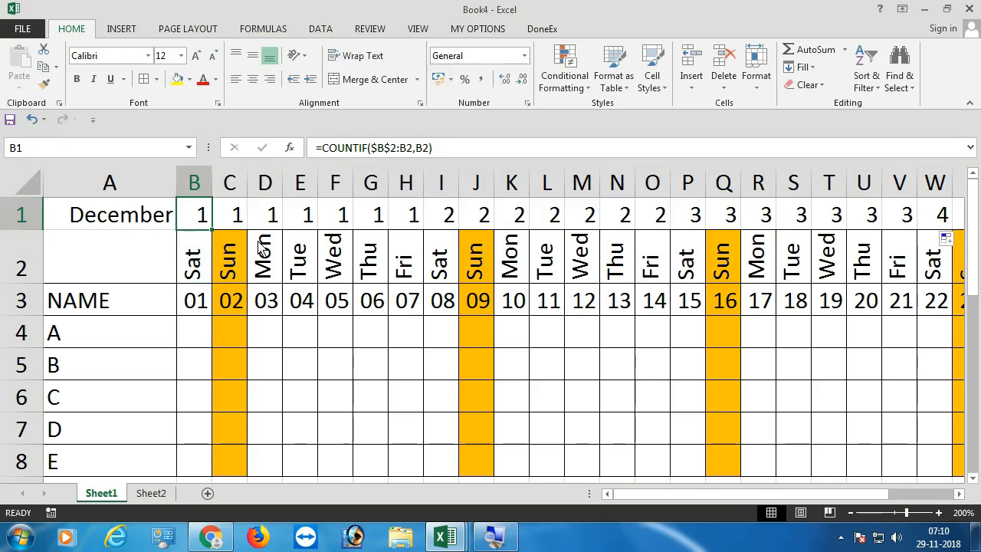
scroll(260, 249, "down", 1)
scroll(260, 249, "up", 1)
left_click(203, 268)
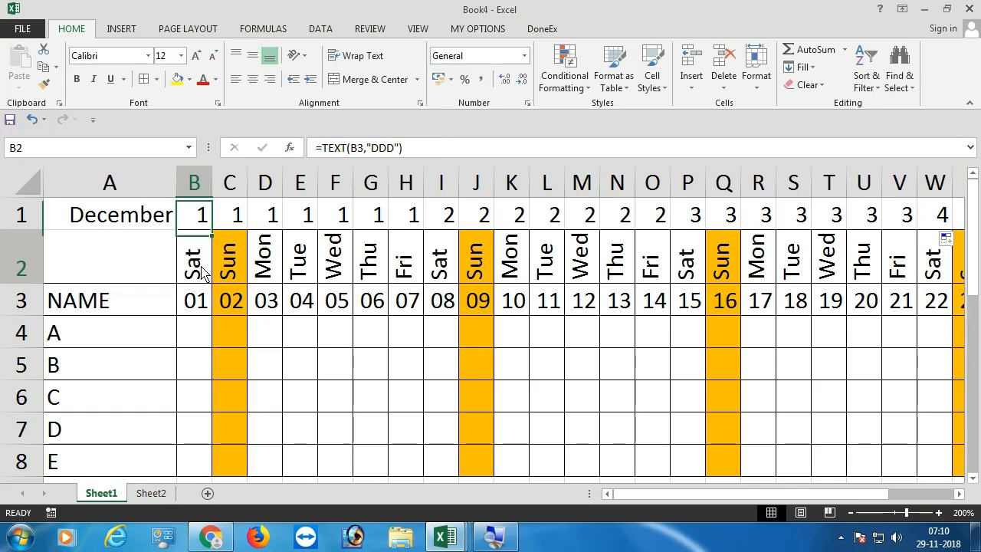
left_click(201, 222)
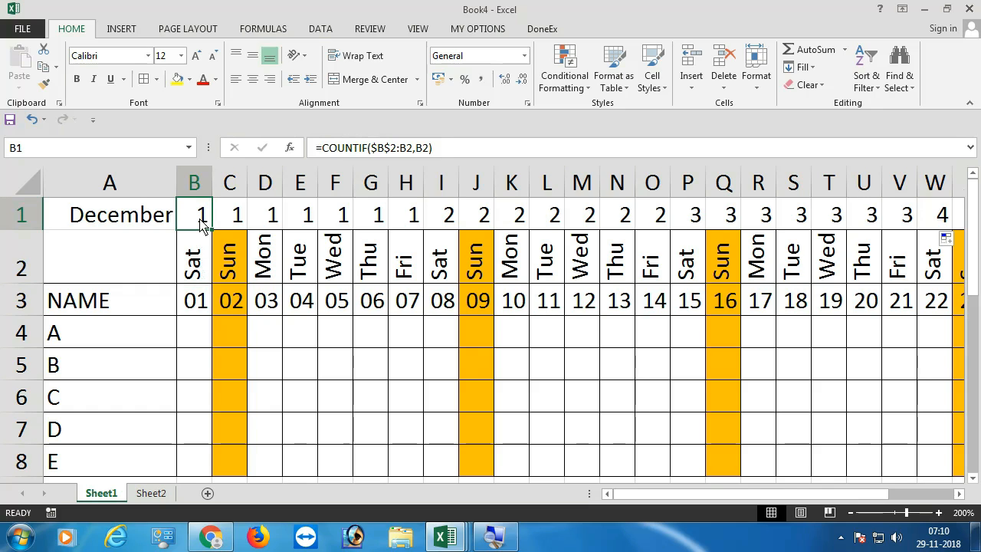
left_click(204, 269)
left_click(203, 224)
left_click_drag(448, 272, 449, 461)
scroll(443, 398, "down", 2)
- In B10, enter the test =AND(B2="SAT",B1="2") for a second-week Saturday
left_click(200, 293)
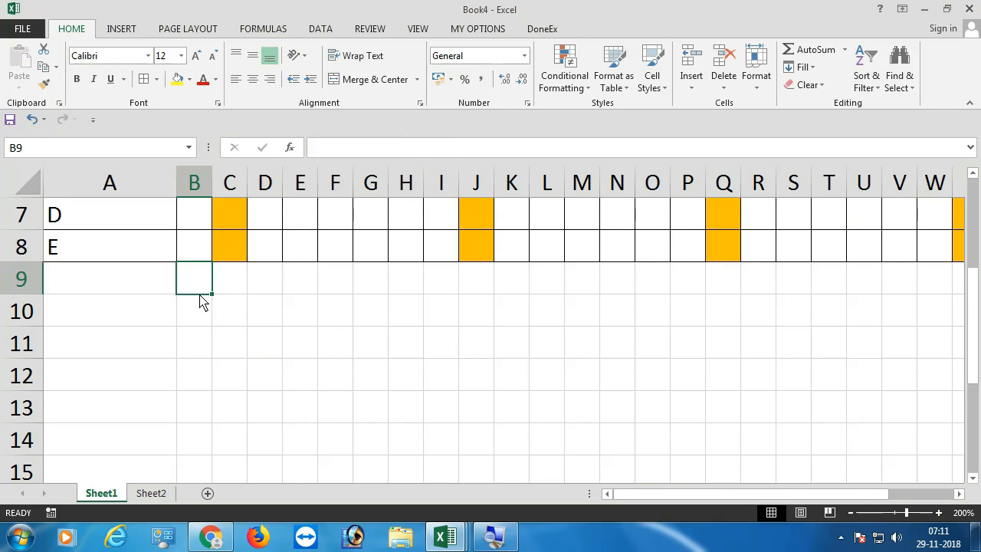
left_click(200, 321)
scroll(200, 320, "up", 2)
scroll(202, 321, "down", 1)
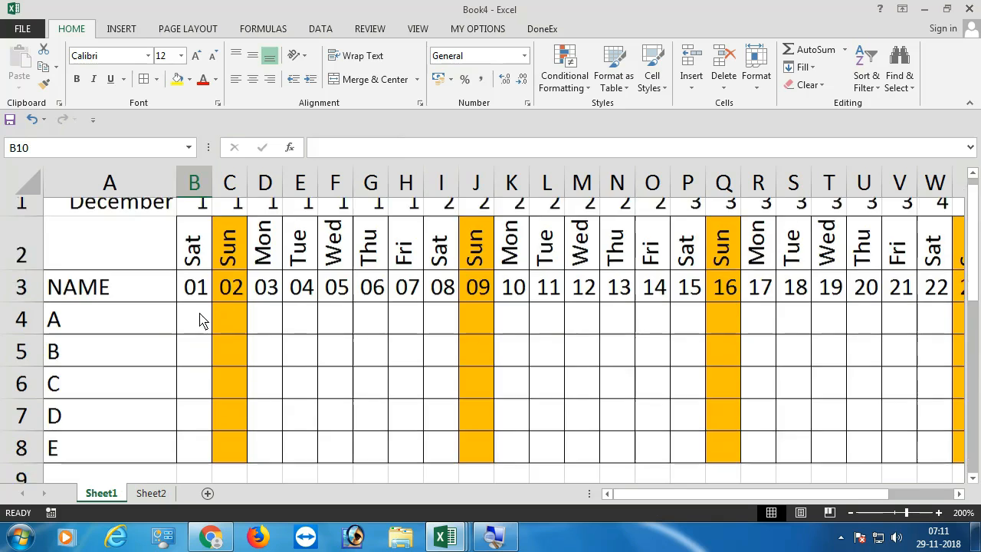
type("=AND")
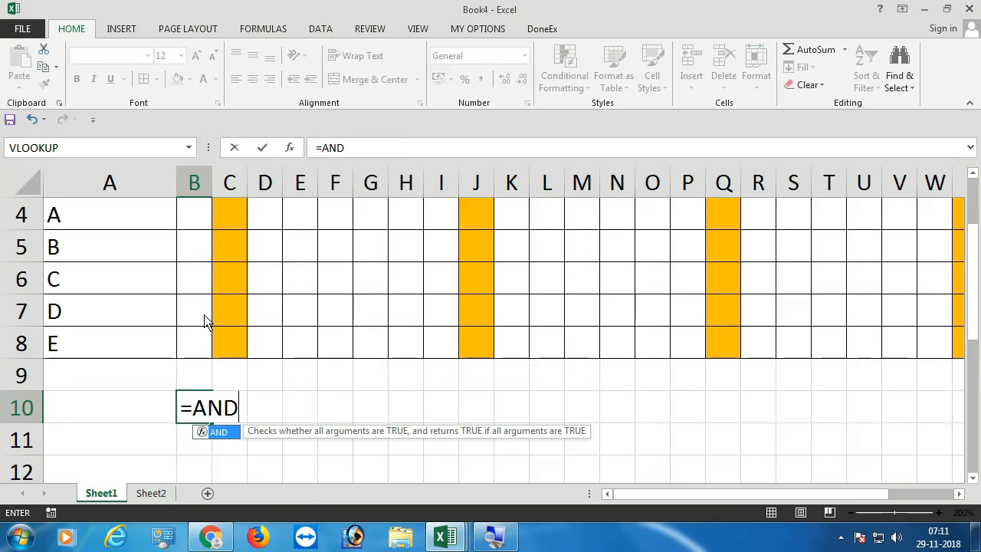
type("(")
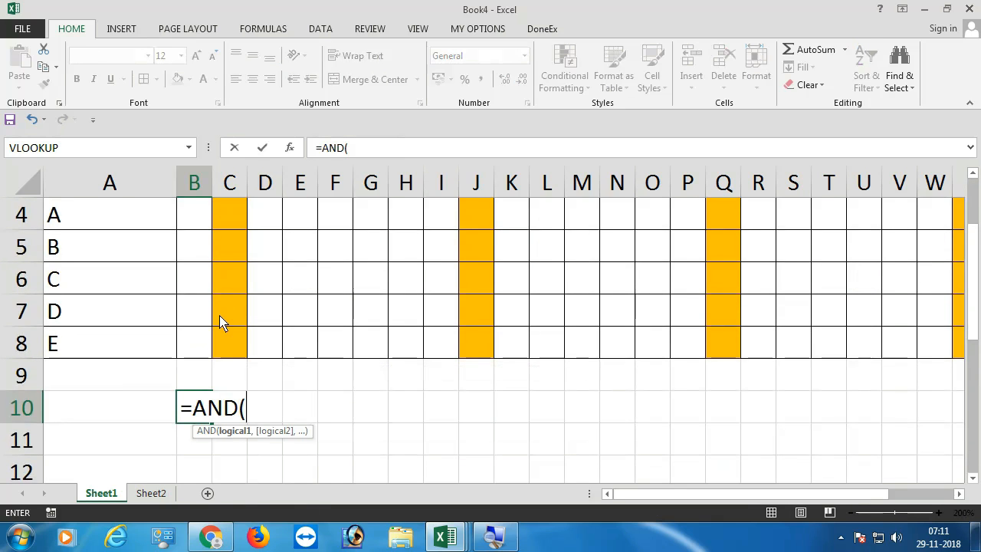
scroll(220, 321, "up", 1)
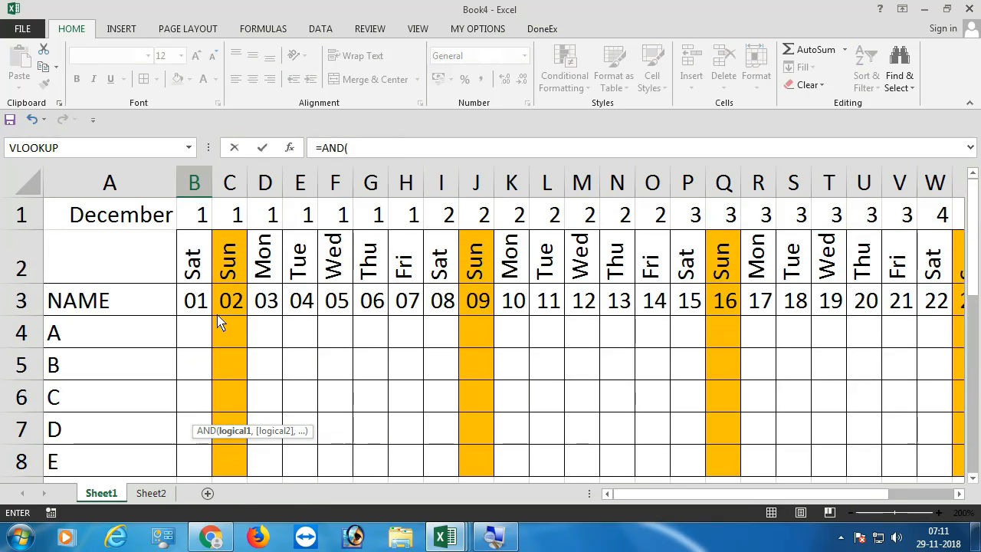
left_click(201, 270)
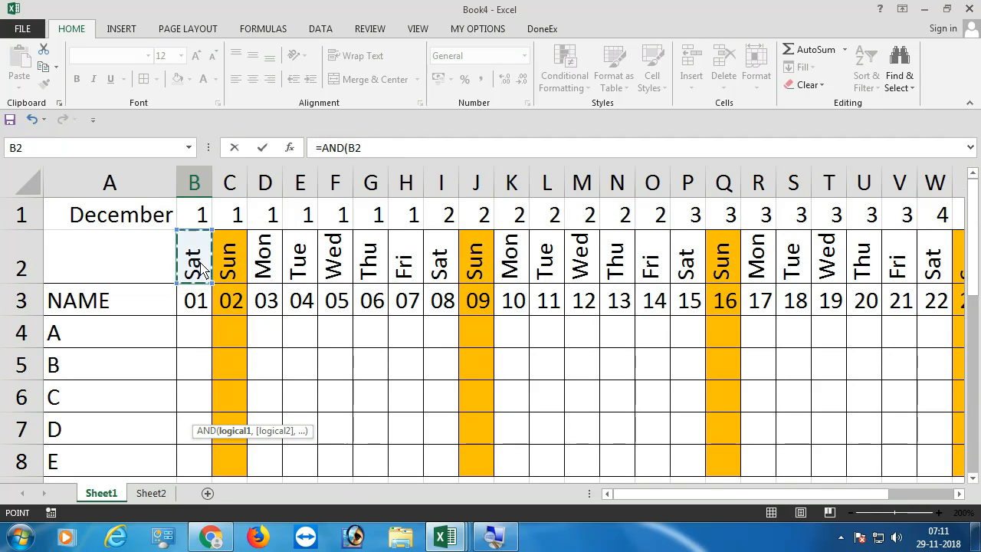
scroll(256, 304, "down", 2)
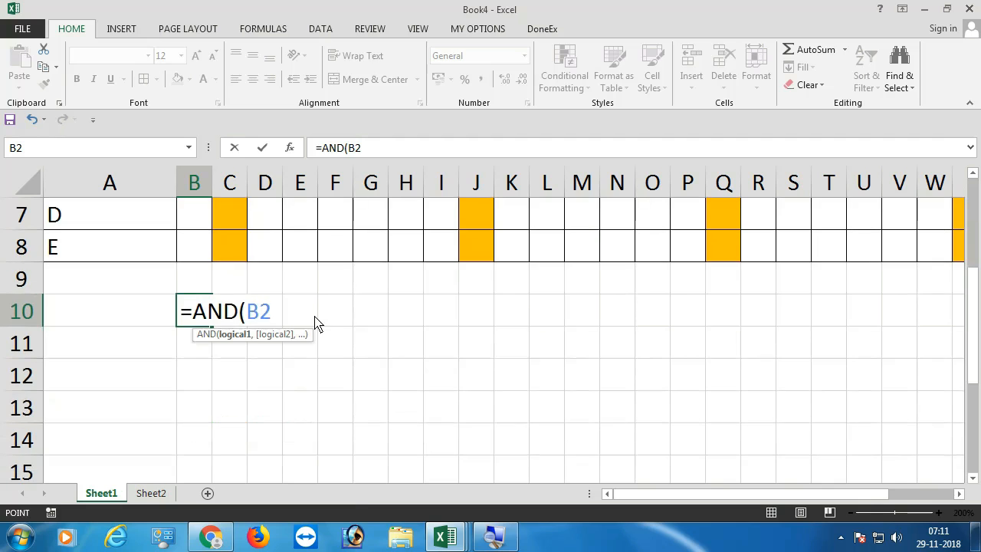
type("=\"SA")
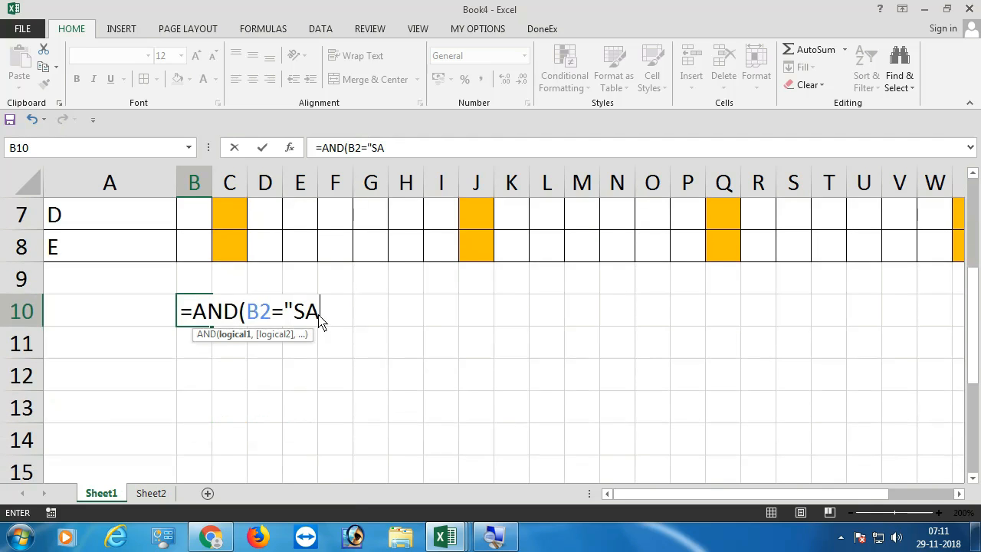
type("T\",")
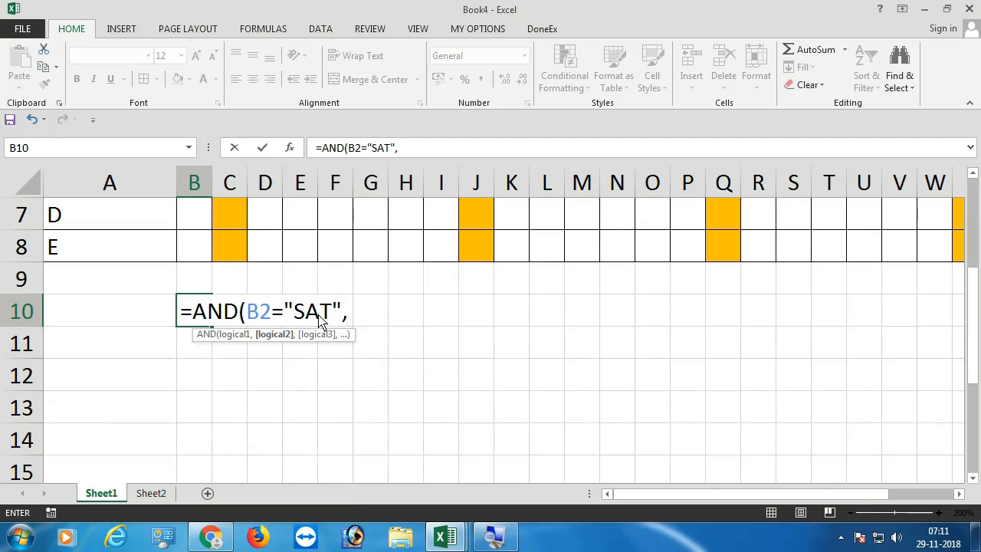
scroll(318, 320, "up", 2)
left_click(201, 218)
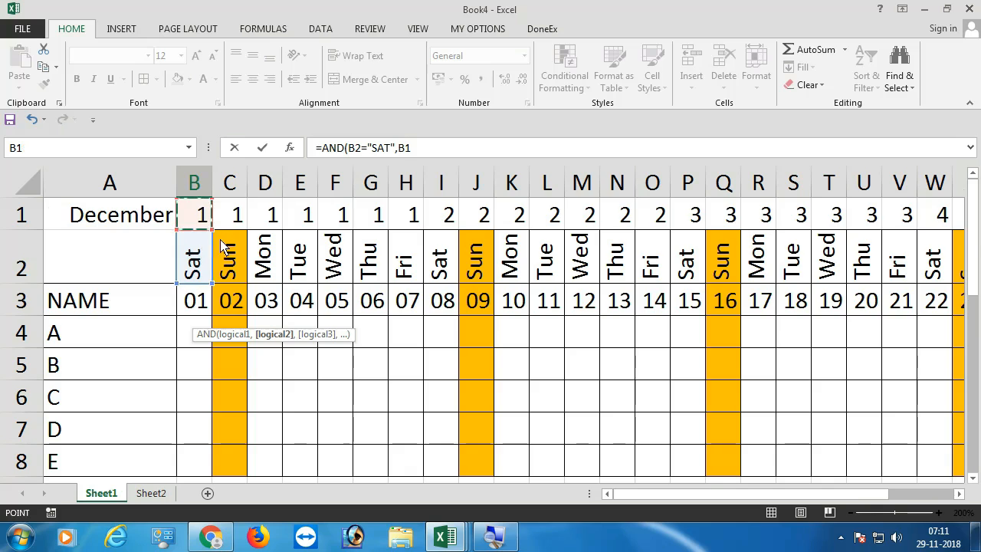
scroll(376, 313, "down", 2)
type("=")
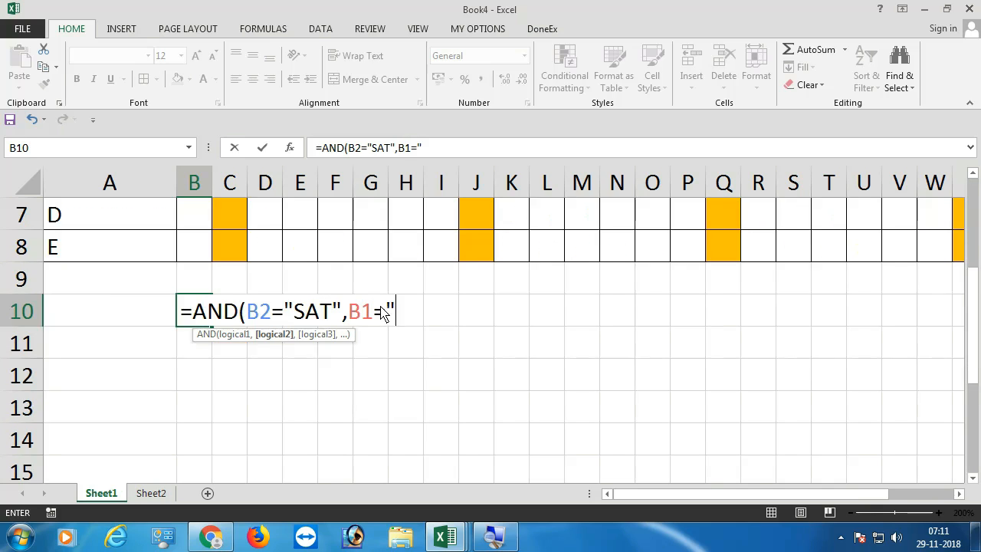
type("\"2\")")
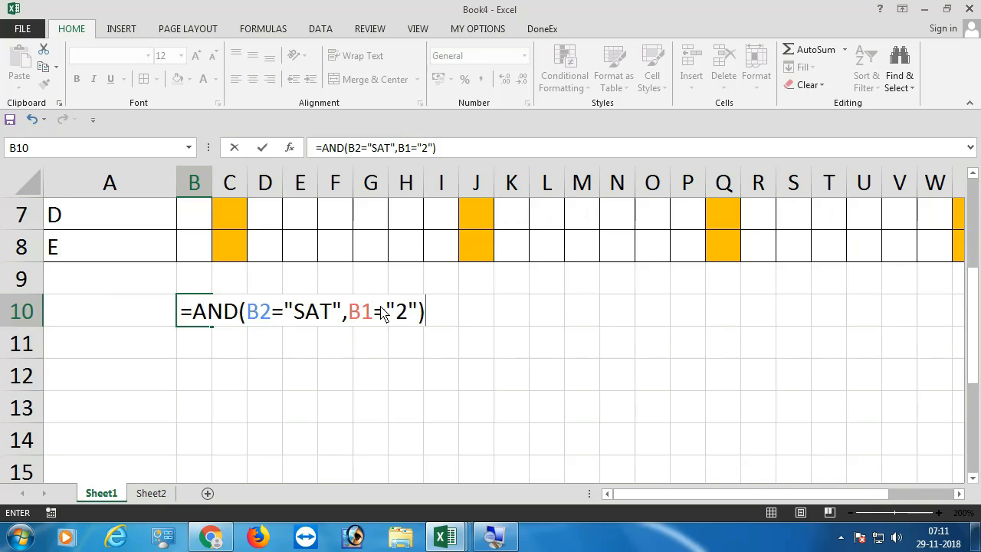
- Review the Saturday and B1="2" conditions, leaving the caret right after the = sign
scroll(398, 337, "up", 2)
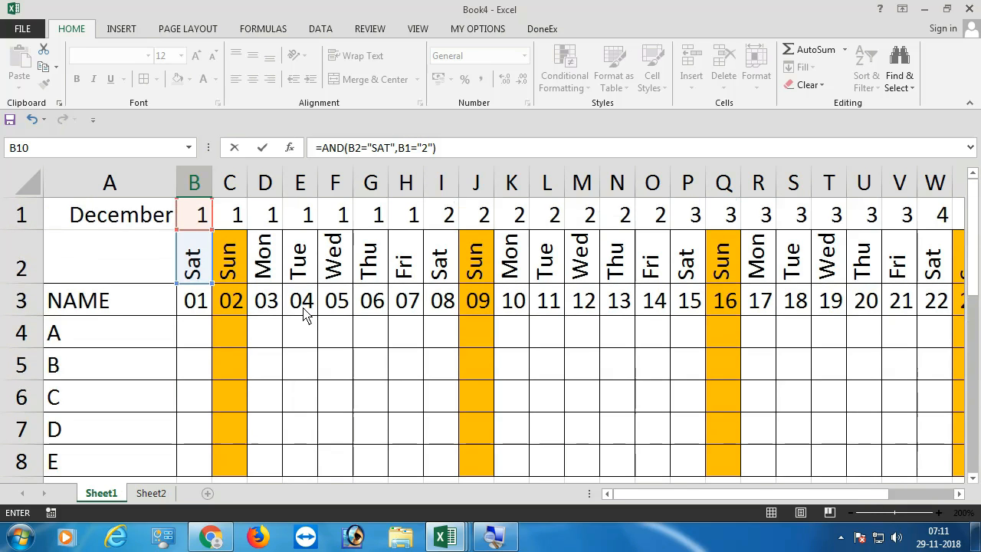
scroll(307, 349, "down", 3)
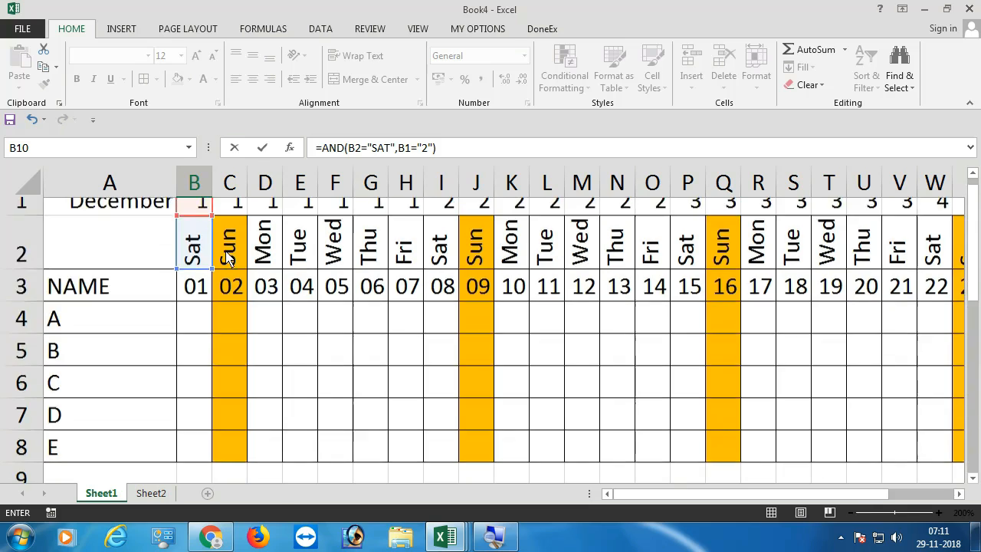
scroll(308, 341, "up", 1)
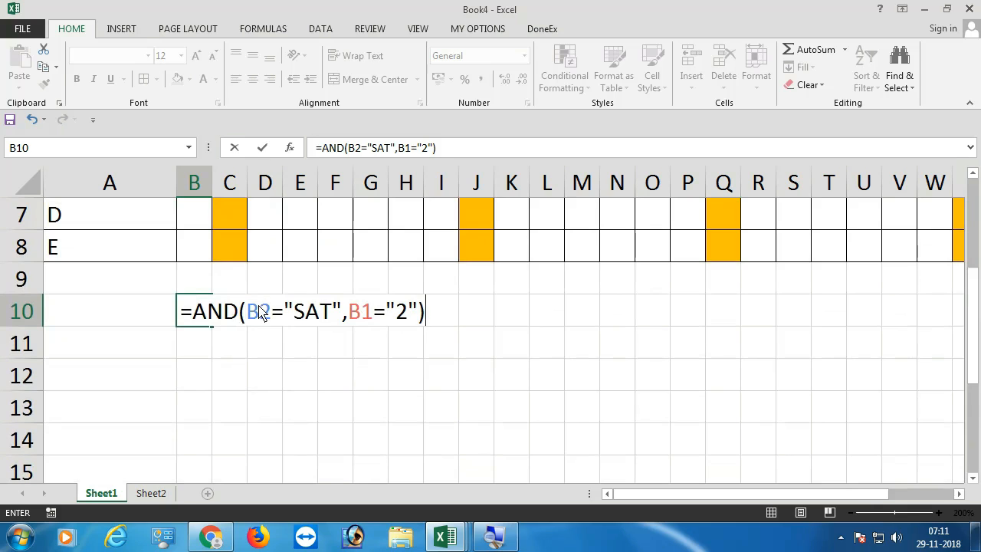
left_click_drag(232, 314, 420, 315)
left_click(421, 311)
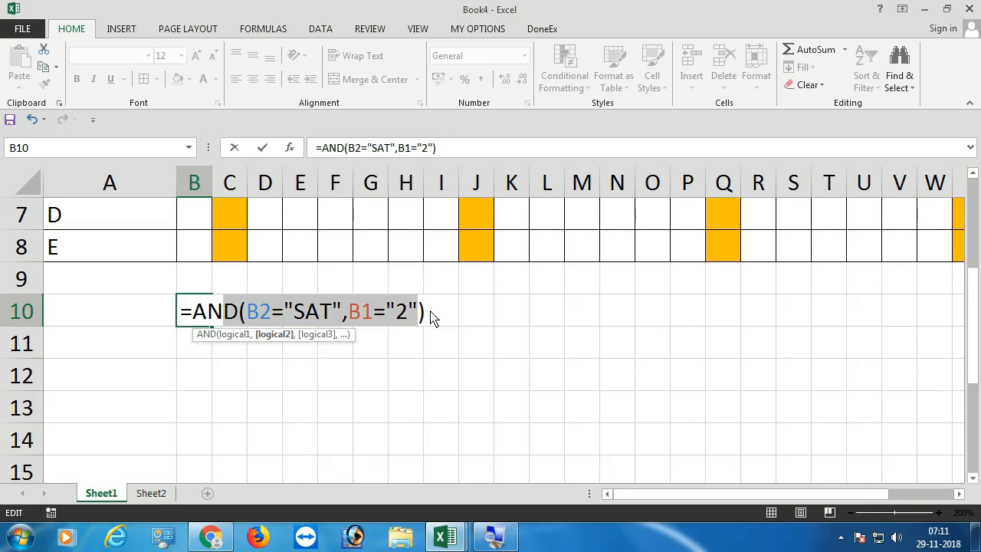
left_click_drag(246, 314, 417, 312)
left_click(368, 311)
left_click(443, 314)
left_click(188, 320)
- Wrap the test in OR( and add a second condition, AND(B2="SAT",B1=4)
type("OR(")
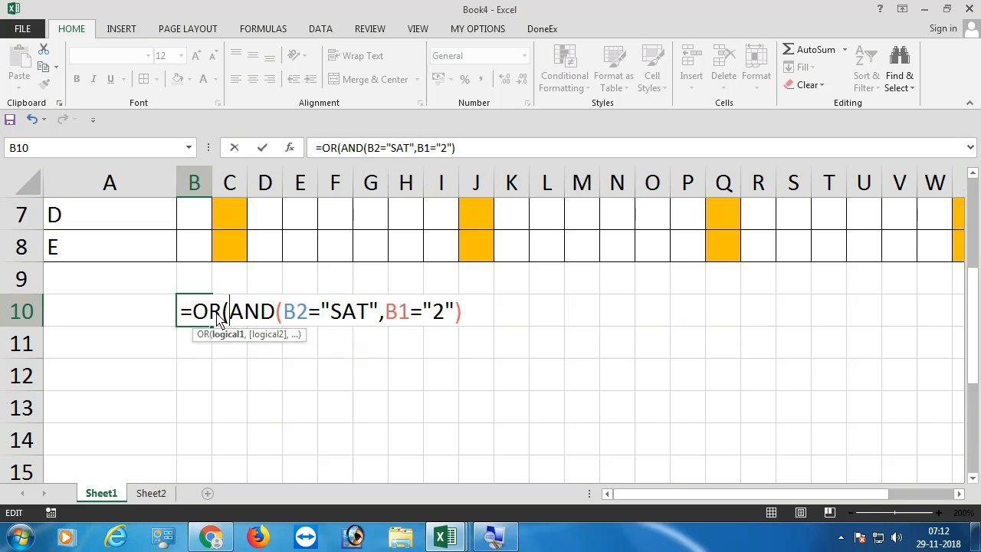
left_click_drag(237, 311, 460, 311)
left_click(469, 312)
type(",AND")
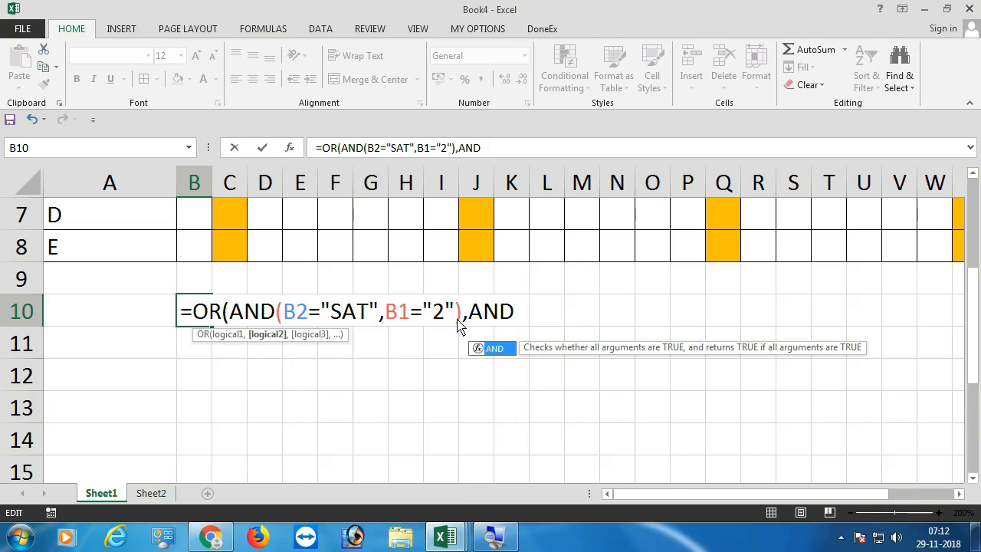
type("(")
scroll(434, 326, "up", 2)
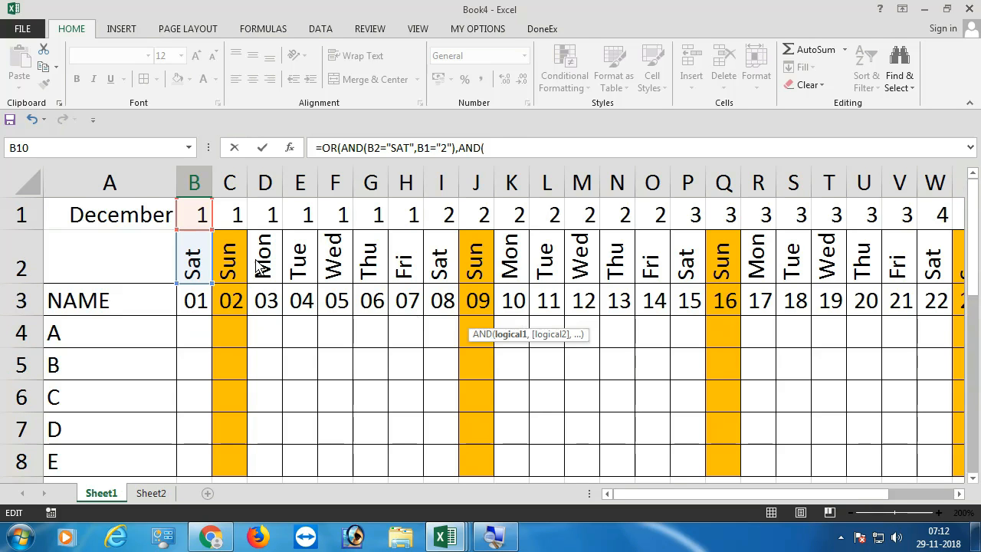
left_click(205, 269)
type("=")
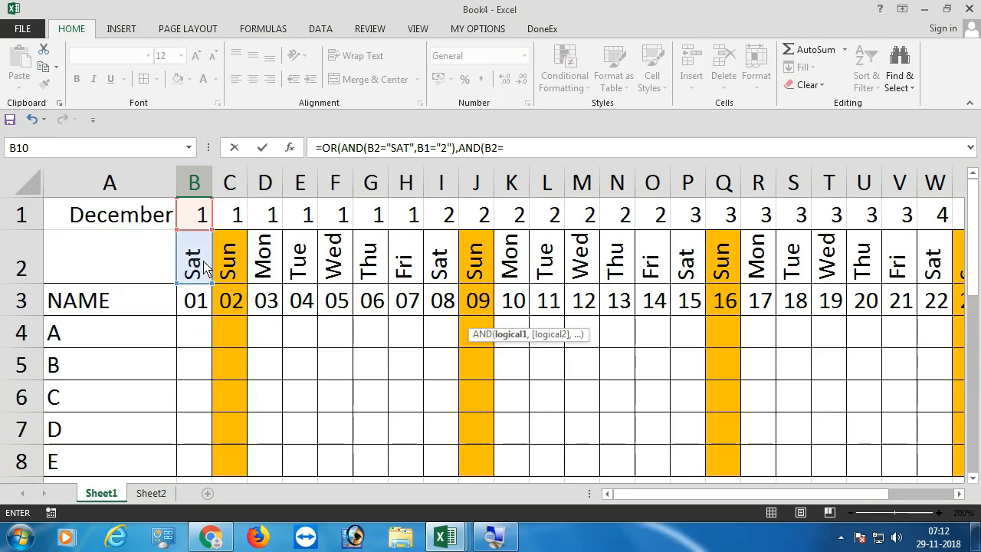
type("\"SAT\",")
left_click(198, 217)
scroll(414, 322, "down", 2)
type("=4")
- Remove the quotes around the 2 and close the formula with ))
left_click(456, 317)
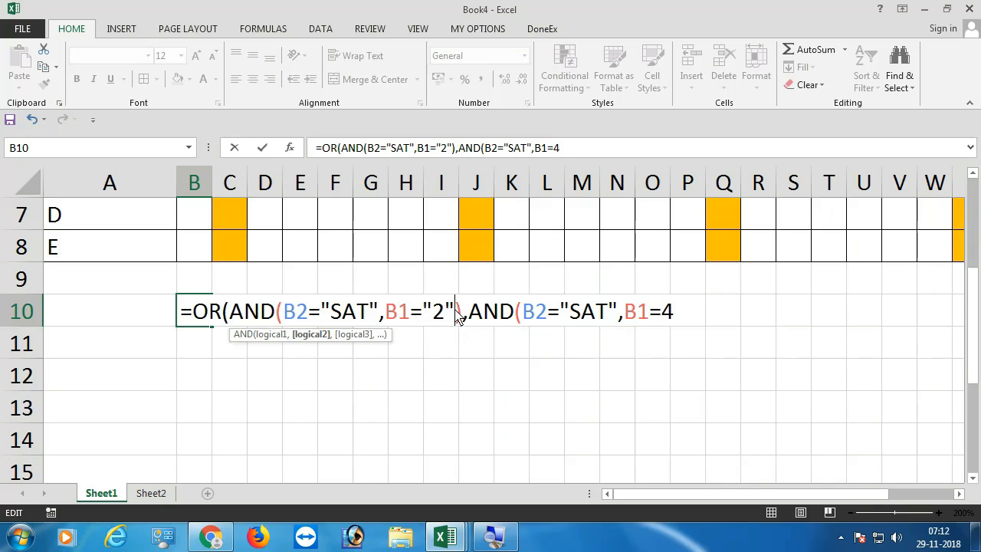
key("BackSpace")
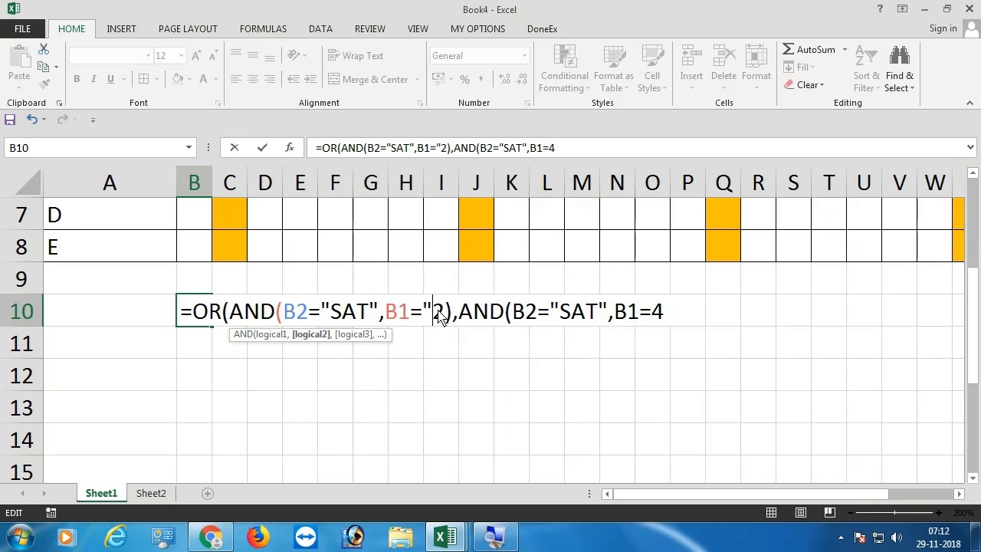
key("Left")
key("BackSpace")
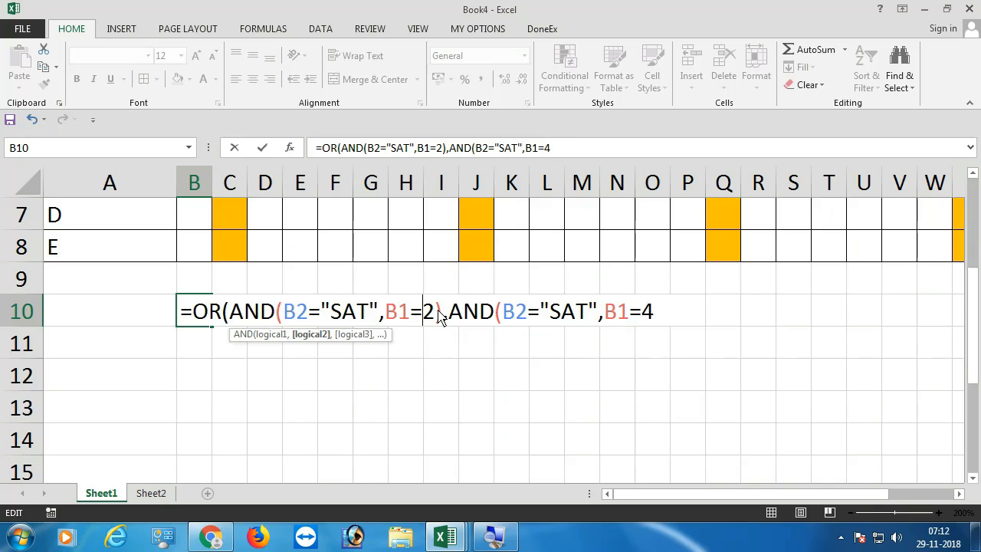
left_click(654, 315)
type(")")
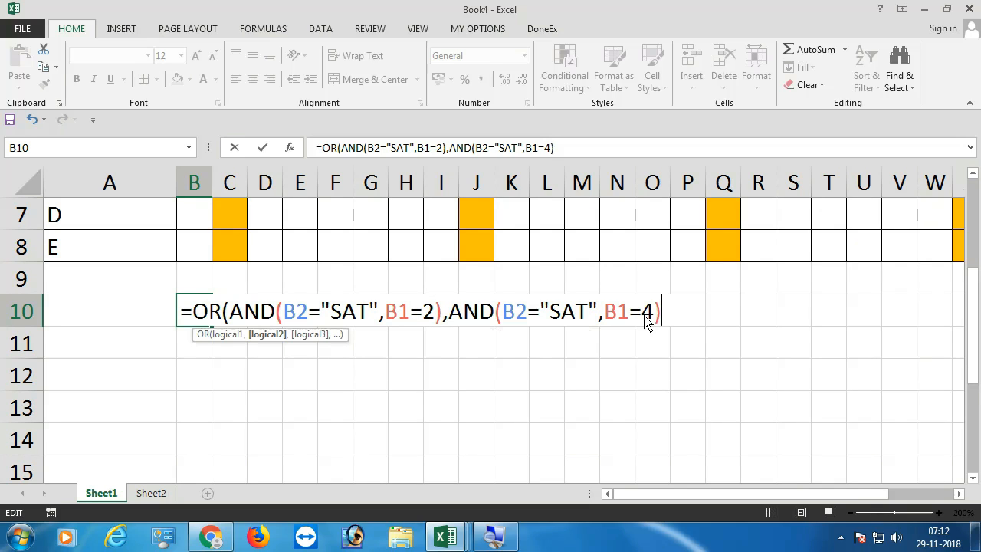
type(")")
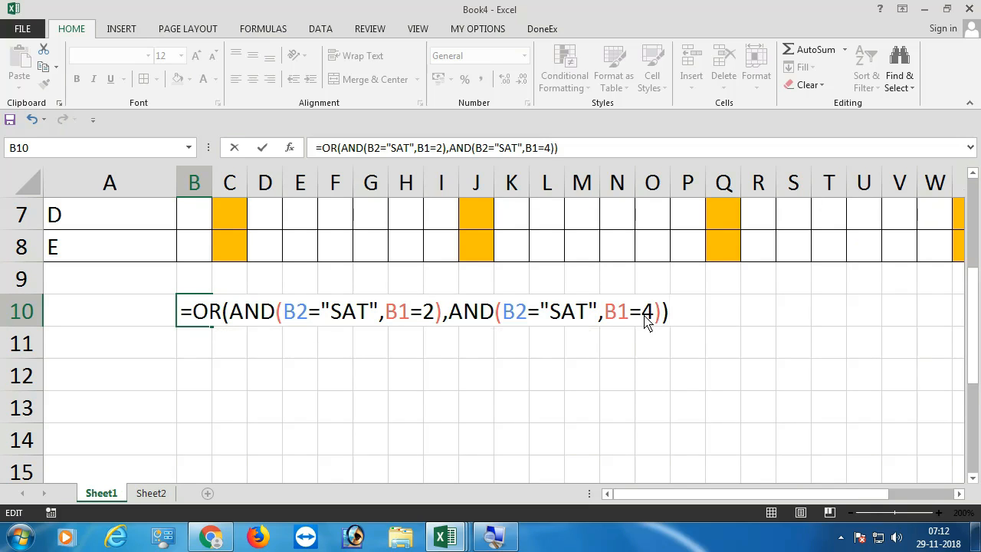
- Review the two Saturday-and-week tests in B10's OR formula
left_click_drag(244, 321, 668, 319)
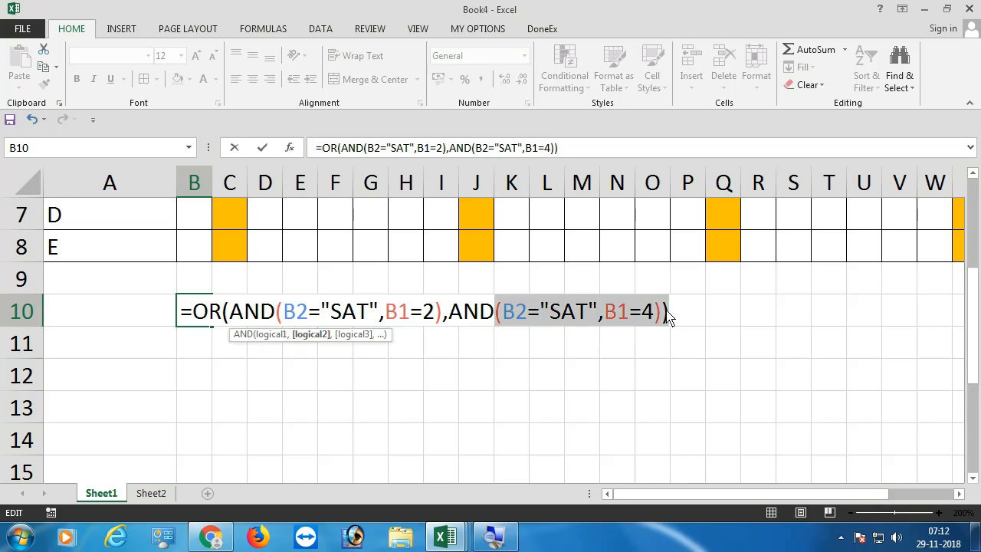
left_click_drag(245, 319, 431, 318)
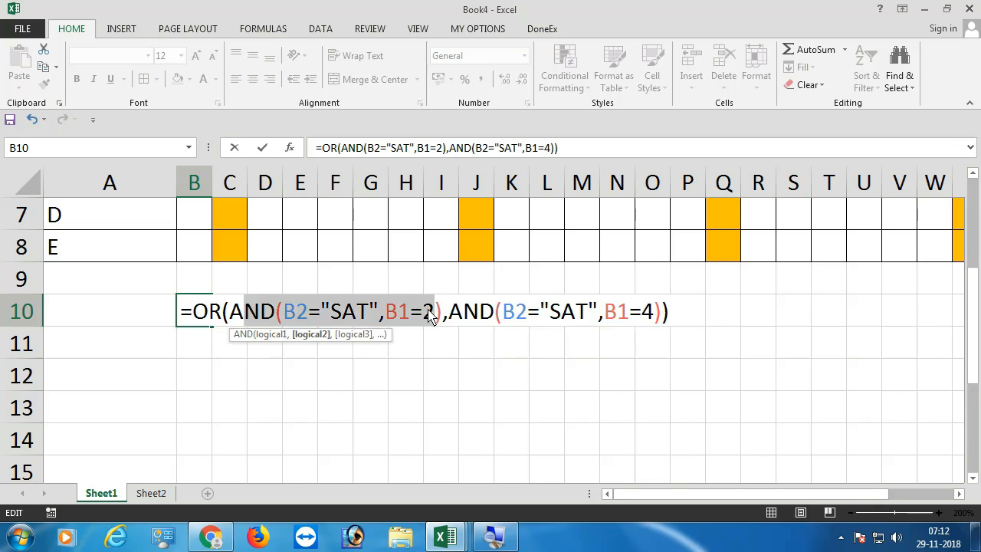
left_click_drag(425, 314, 429, 313)
left_click_drag(549, 314, 652, 318)
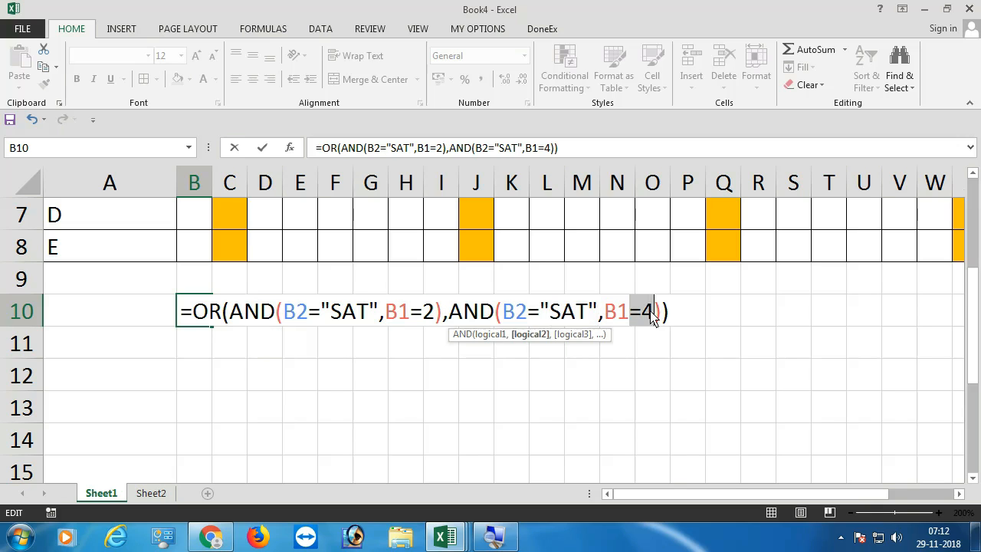
left_click(389, 322)
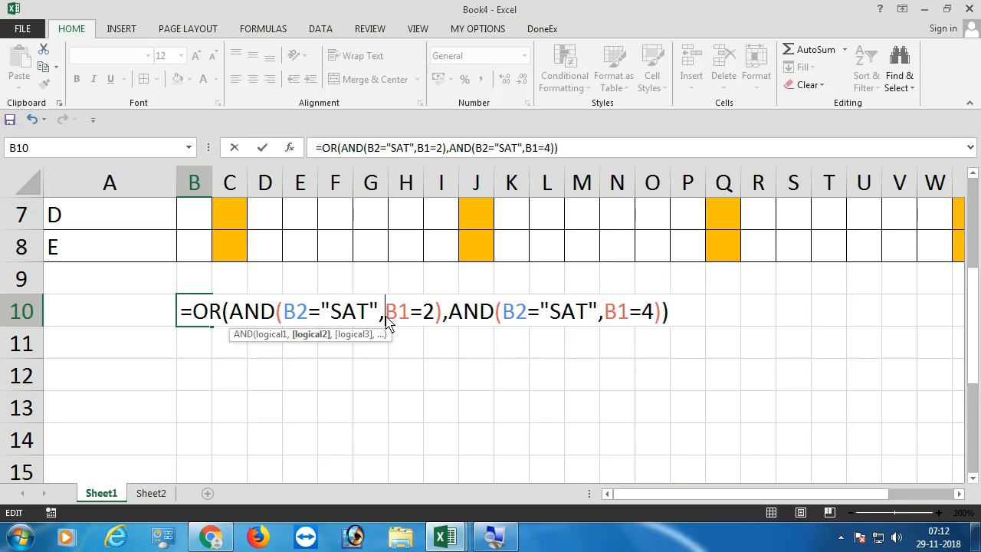
left_click(223, 321)
left_click_drag(261, 317, 388, 317)
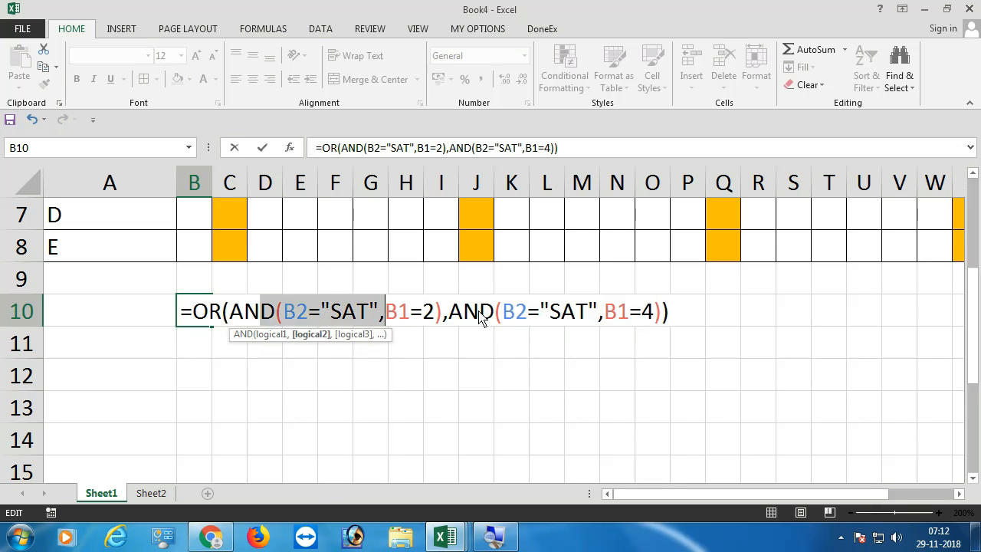
left_click_drag(479, 317, 603, 318)
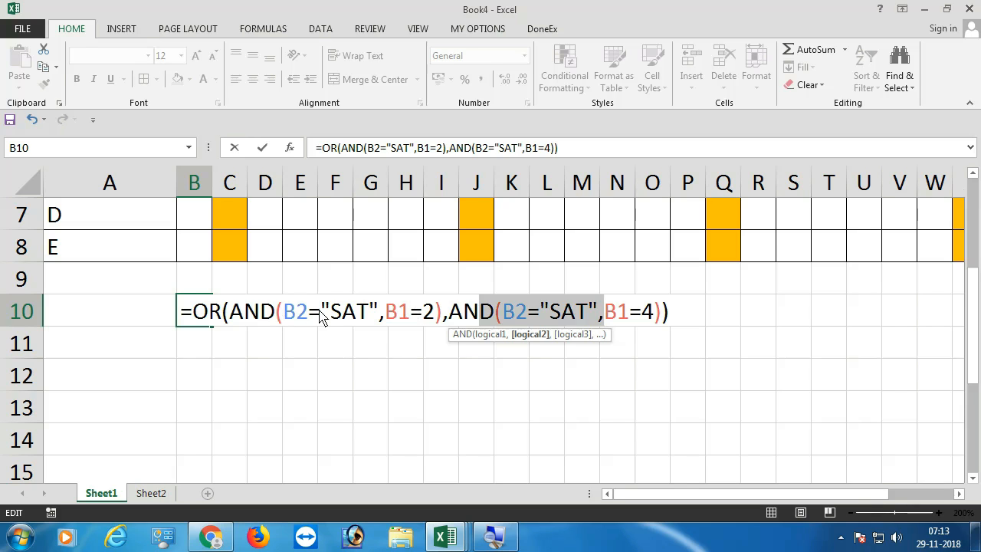
scroll(313, 319, "up", 2)
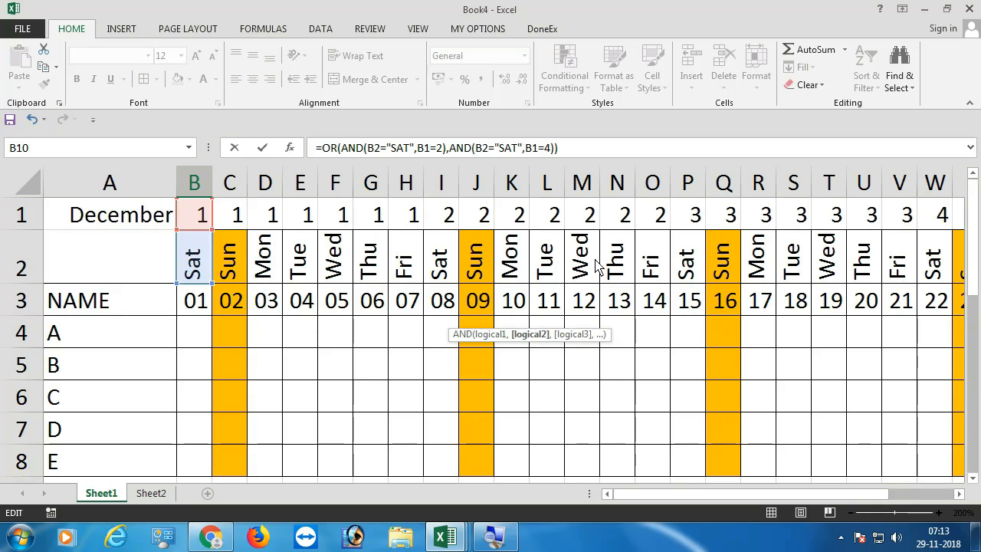
scroll(448, 302, "down", 2)
- Lock the rows as B$2 and B$1 in both tests and enter the formula
left_click(300, 316)
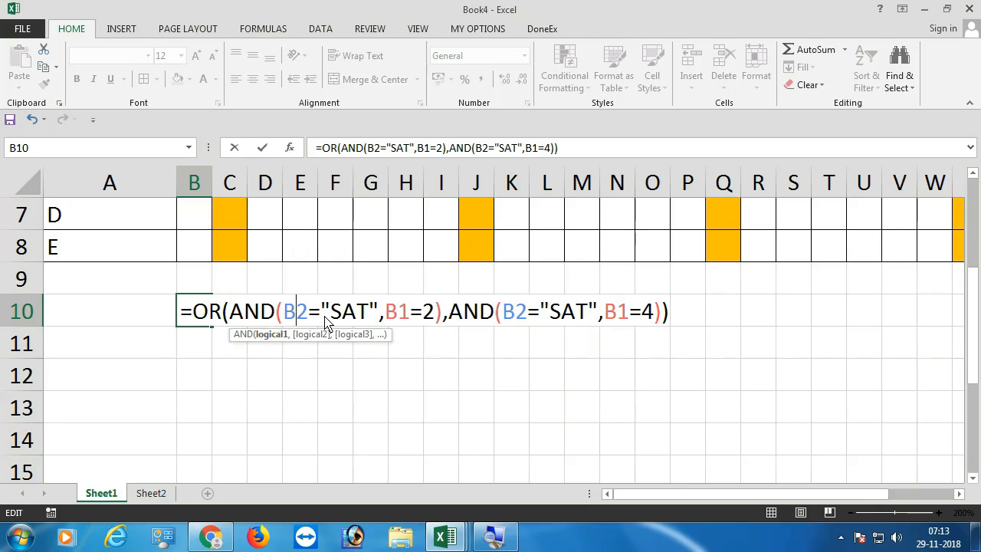
key("F4")
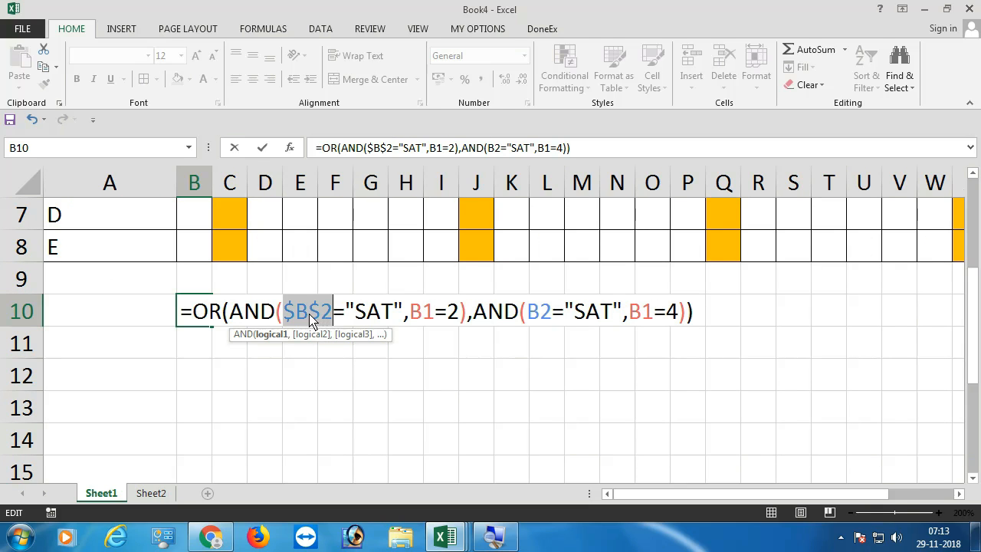
key("F4")
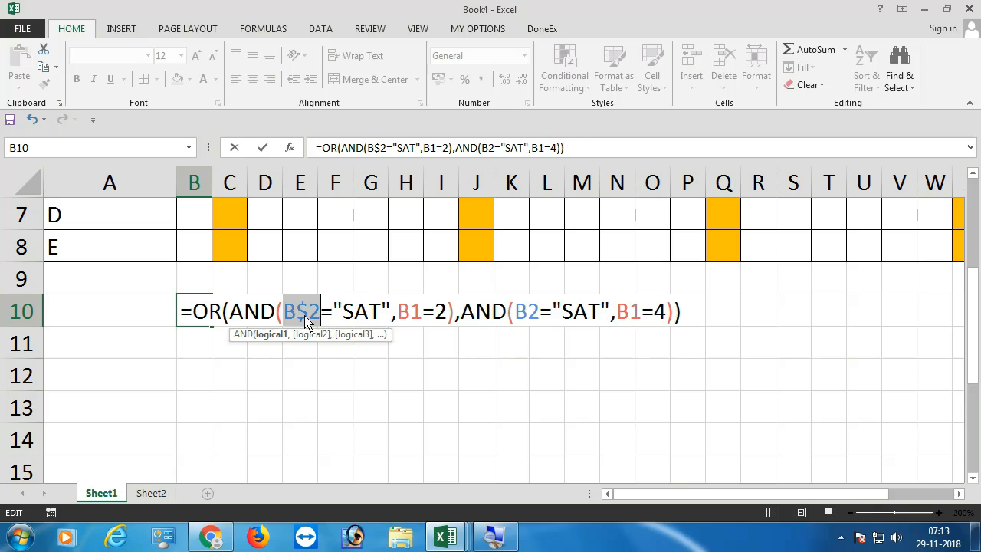
left_click(528, 317)
key("F4")
key("F4")
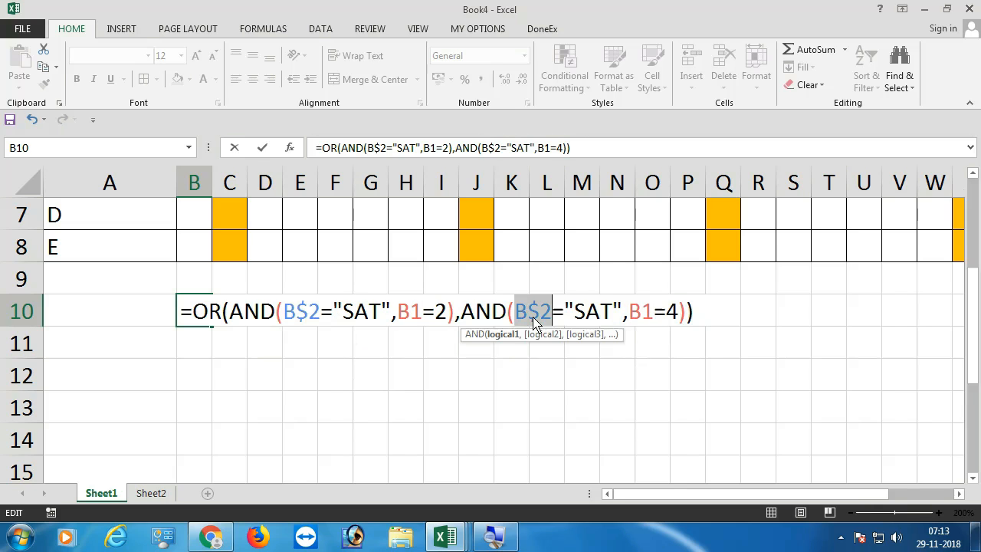
left_click(411, 316)
key("F4")
key("F4")
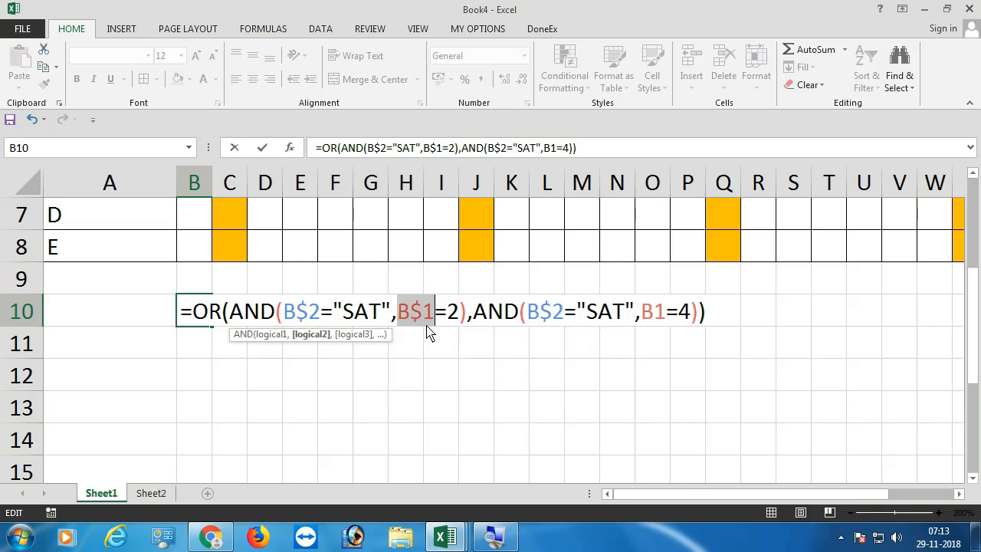
left_click(658, 317)
key("F4")
key("F4")
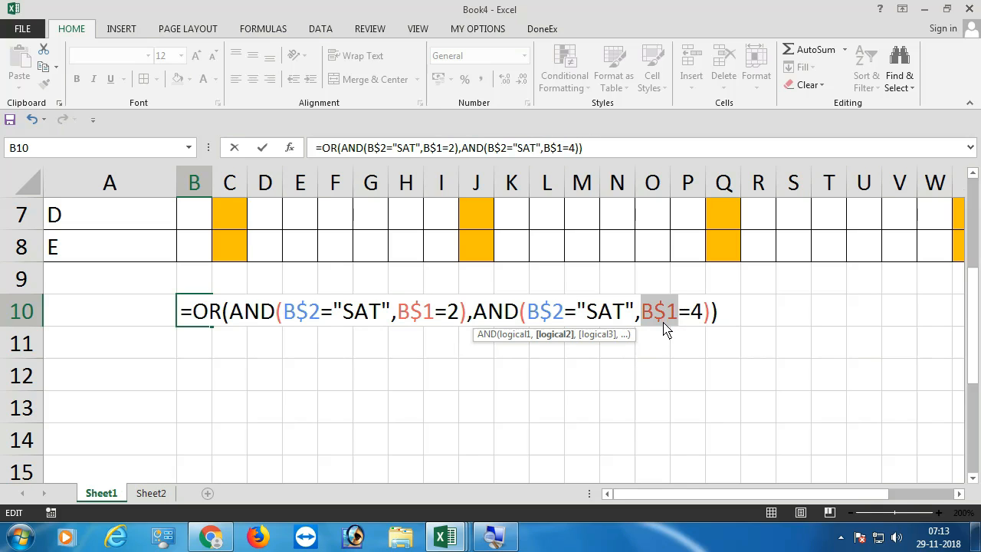
key("Return")
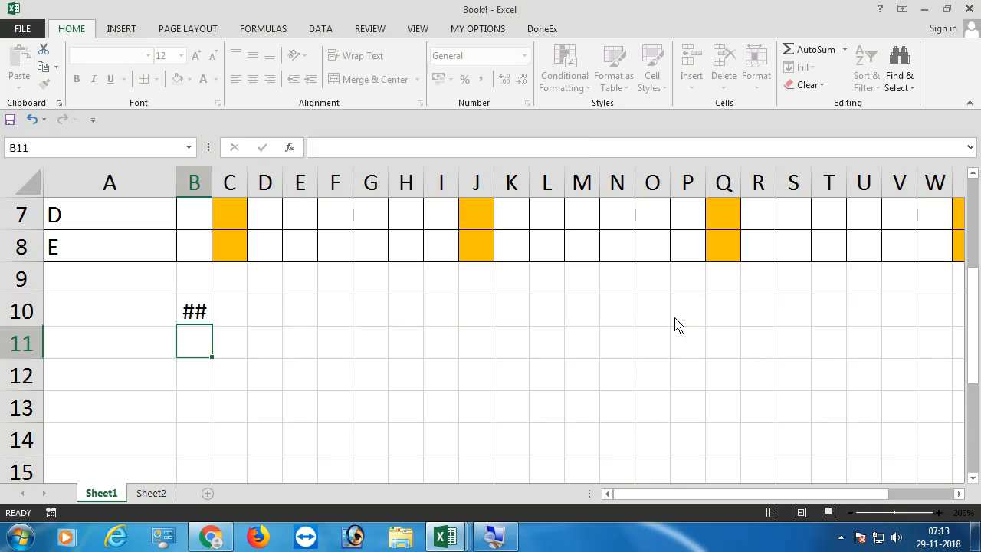
- Widen column B and fill B10's formula across to R10
left_click_drag(213, 193, 267, 203)
left_click(235, 324)
scroll(245, 329, "up", 2)
scroll(248, 333, "down", 2)
left_click_drag(270, 331, 815, 341)
scroll(671, 346, "up", 2)
- Widen column I and check the TRUE/FALSE result in I10
left_click_drag(517, 198, 686, 194)
scroll(640, 230, "down", 2)
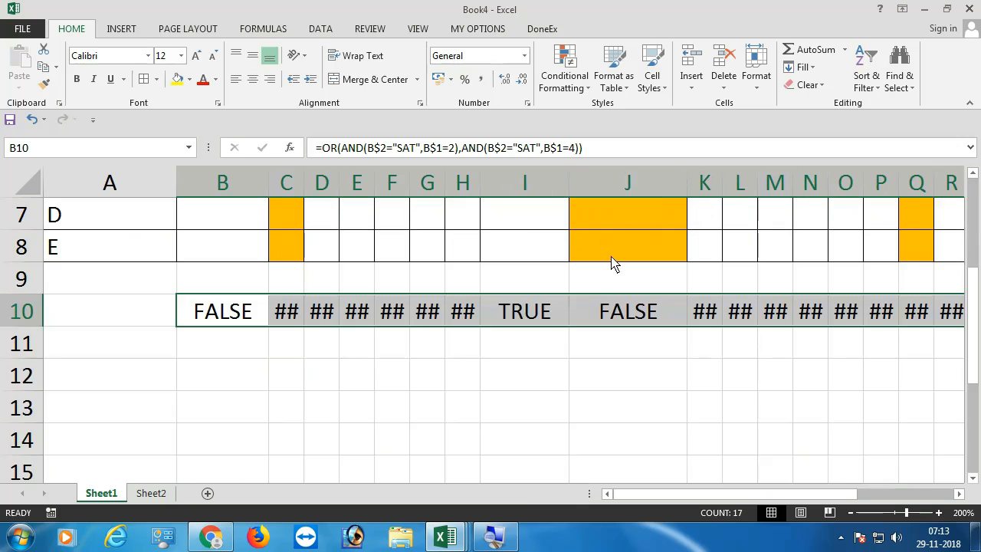
left_click(547, 312)
scroll(509, 320, "up", 2)
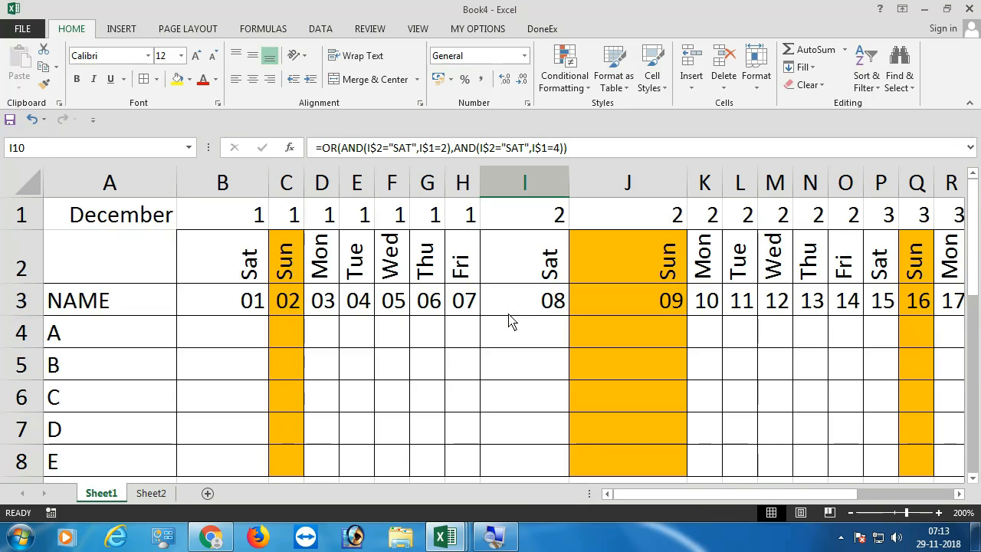
scroll(521, 295, "down", 2)
scroll(521, 299, "up", 1)
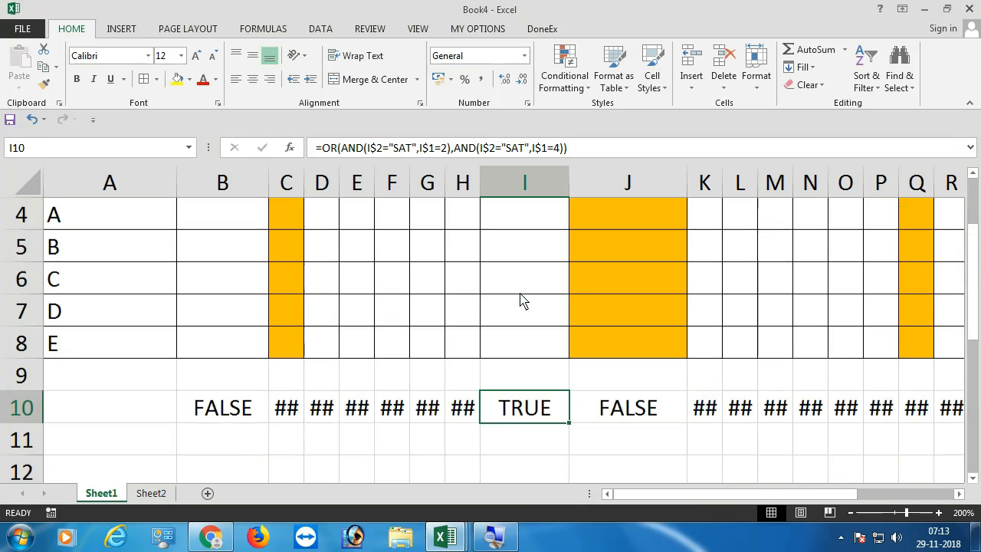
scroll(222, 404, "up", 1)
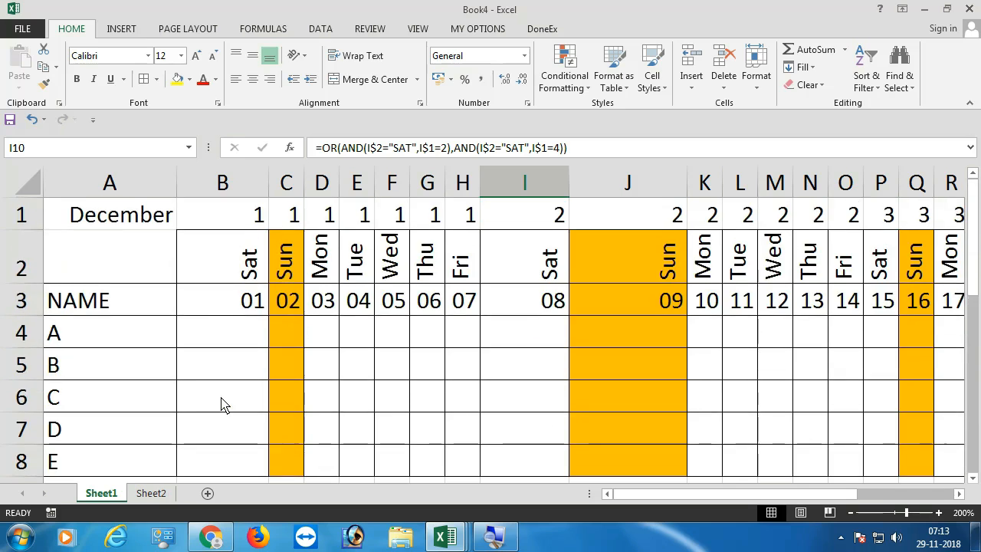
scroll(221, 404, "down", 2)
- Copy B10's formula text without changing the cell
double_click(229, 318)
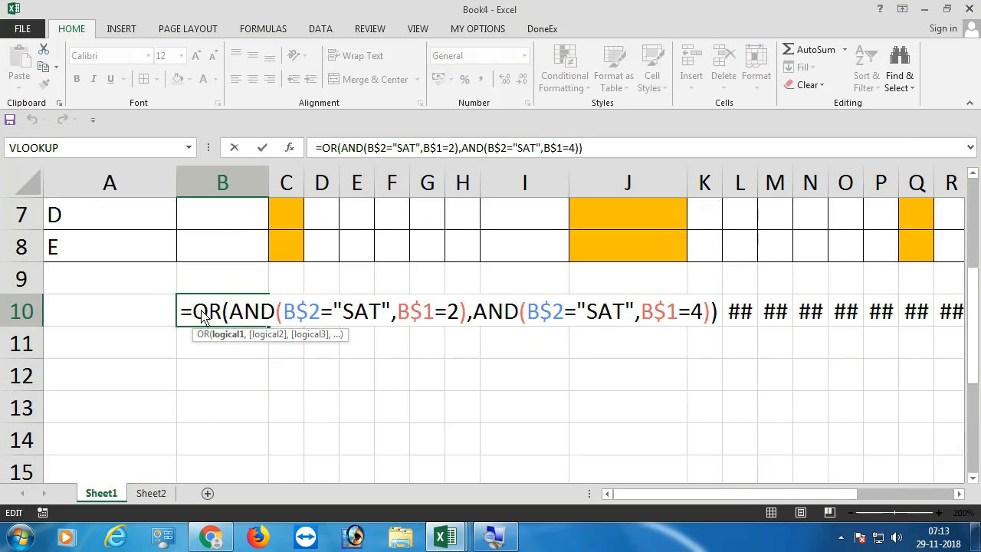
left_click_drag(184, 314, 734, 330)
key("ctrl+c")
key("Escape")
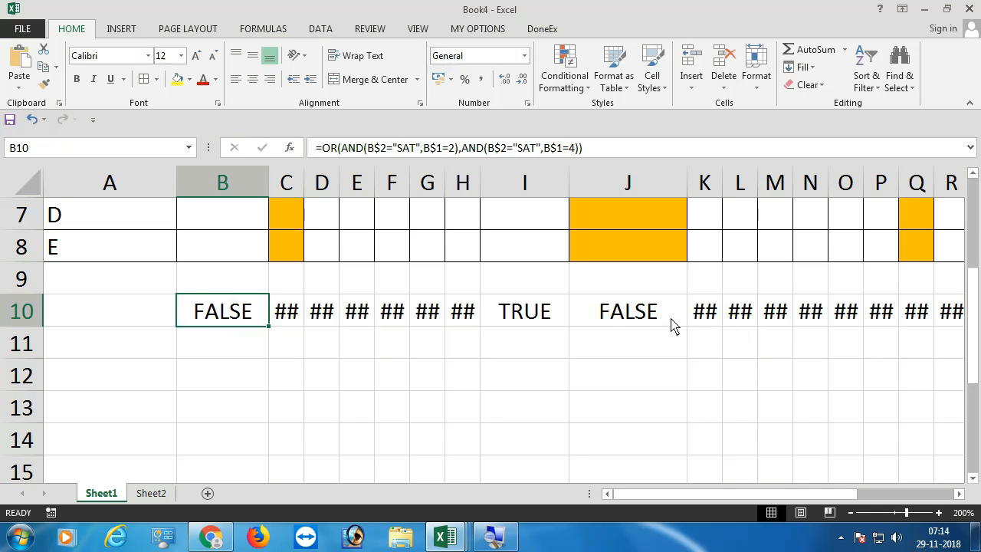
scroll(641, 320, "up", 2)
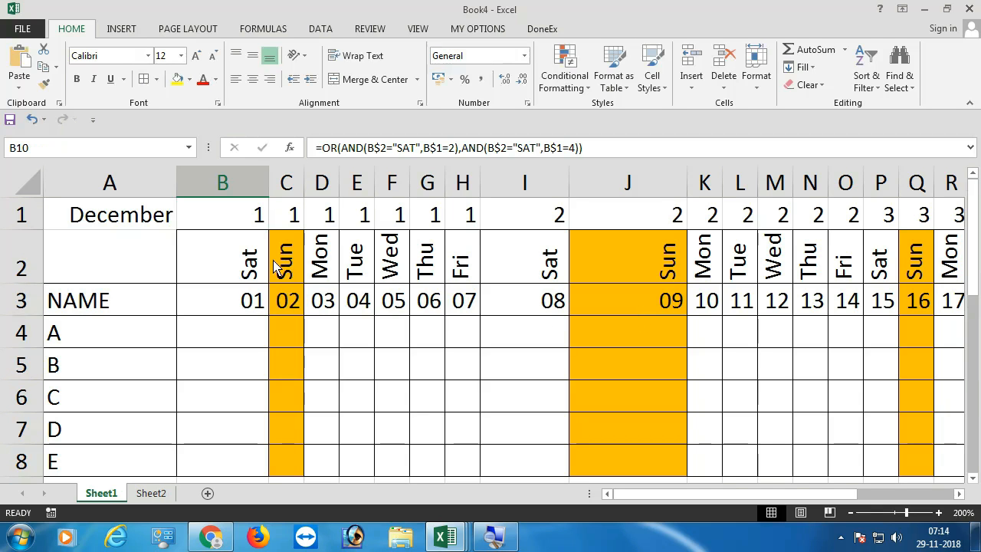
scroll(230, 265, "down", 4)
- Select the calendar grid B1:AF8
left_click_drag(186, 252, 706, 331)
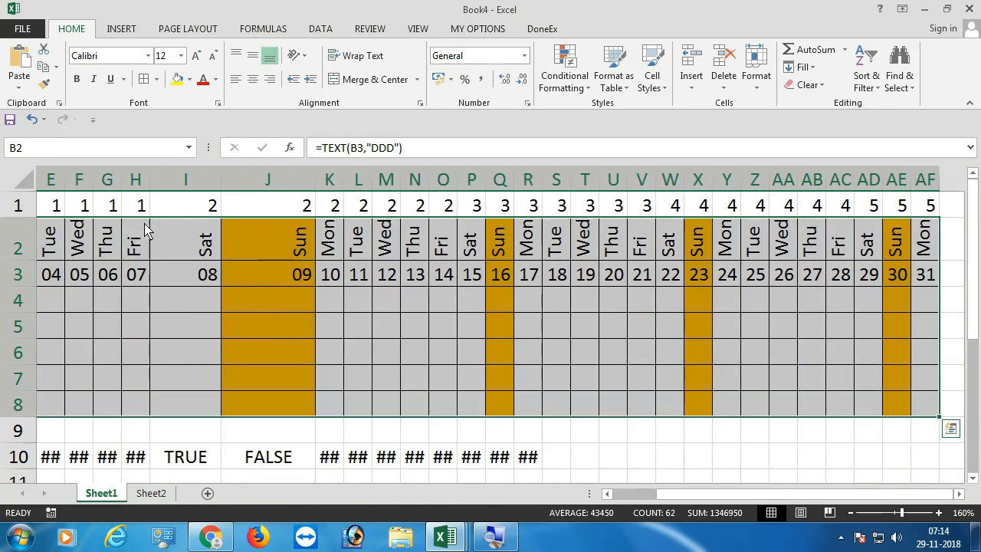
left_click_drag(239, 243, 61, 244)
left_click(162, 205)
left_click_drag(264, 275, 843, 418)
left_click_drag(827, 494, 602, 497)
- Start a new formula-based rule using the pasted 2nd/4th Saturday OR/AND formula
left_click(567, 91)
left_click(576, 311)
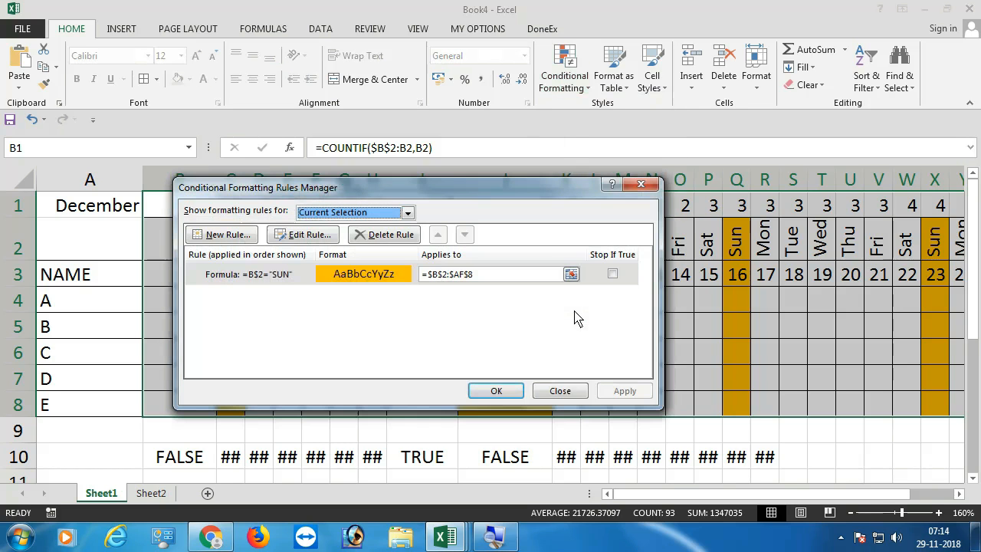
left_click_drag(445, 190, 594, 171)
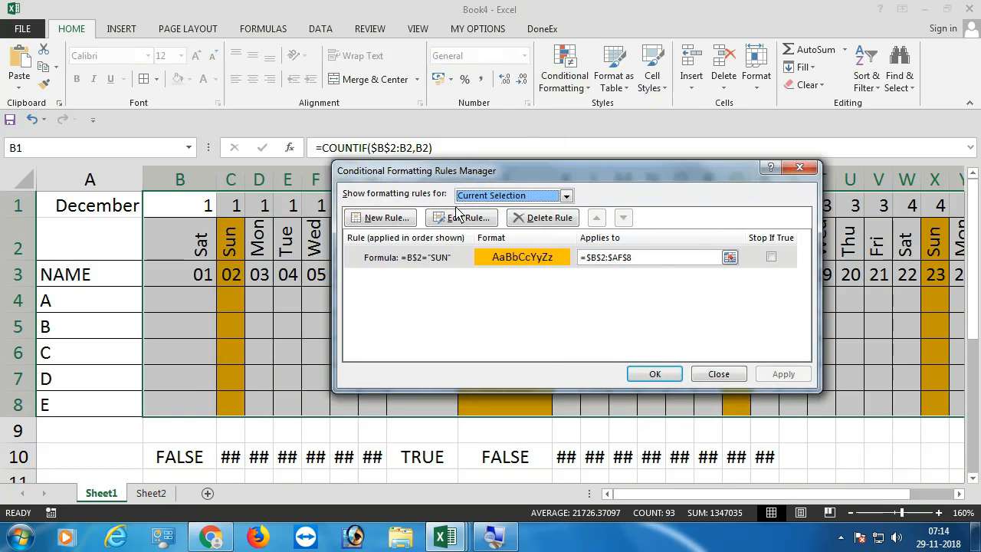
left_click(396, 221)
left_click(423, 239)
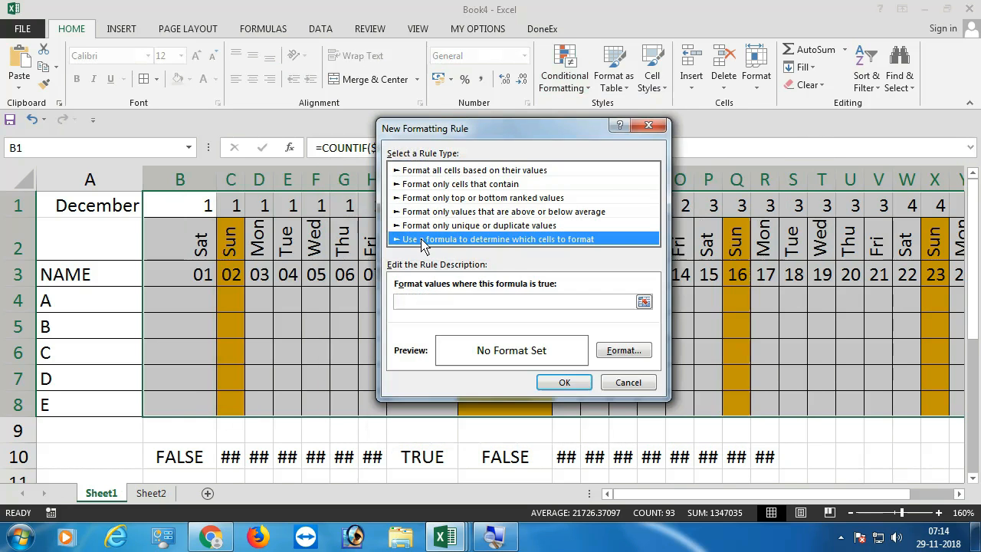
left_click(435, 301)
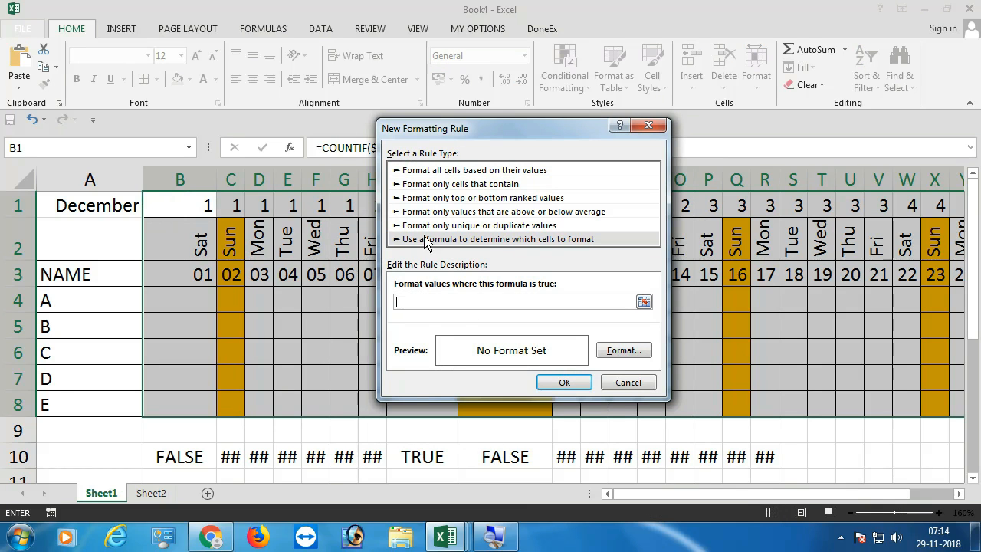
left_click(425, 239)
left_click(422, 302)
key("ctrl+v")
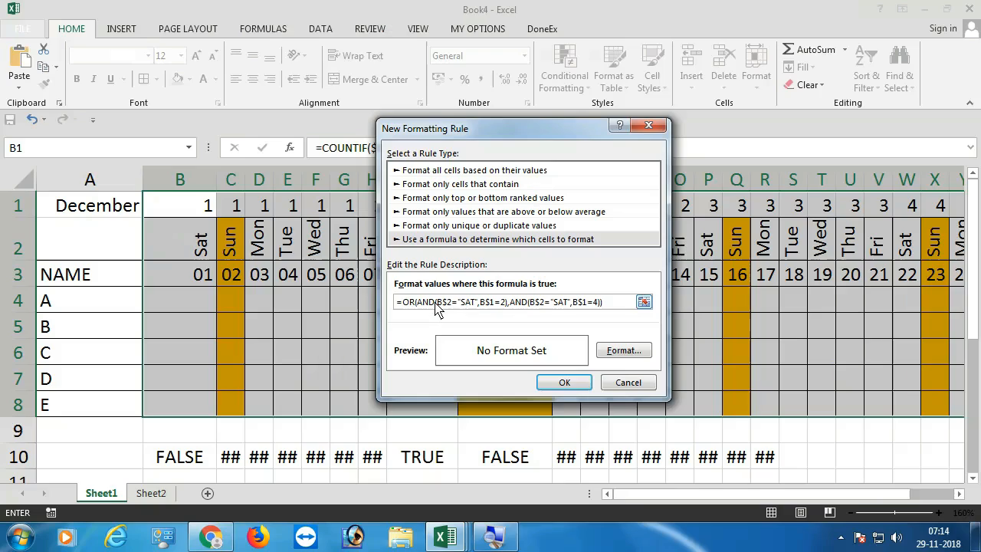
- Give the Saturday rule a yellow fill and save it
left_click(623, 353)
left_click(444, 244)
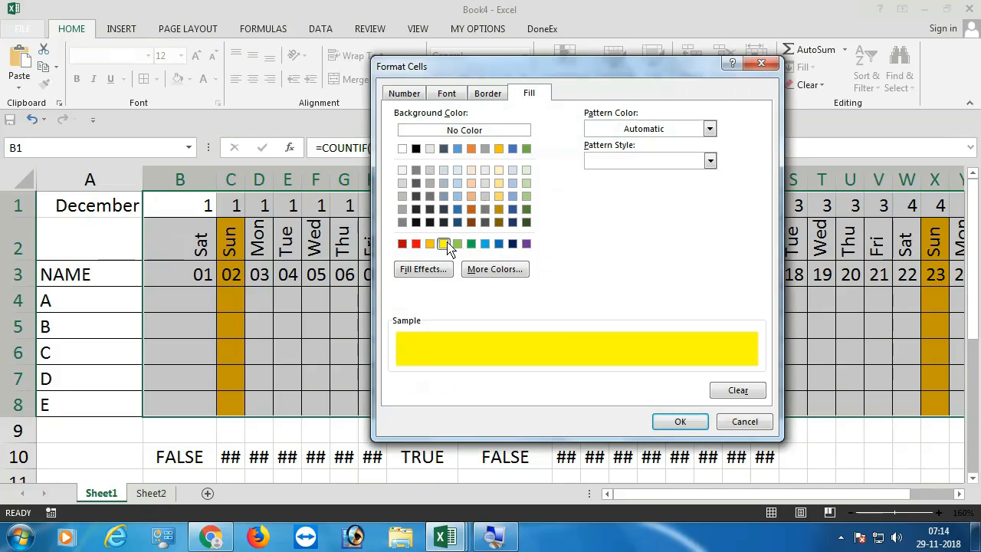
left_click(679, 421)
left_click(578, 381)
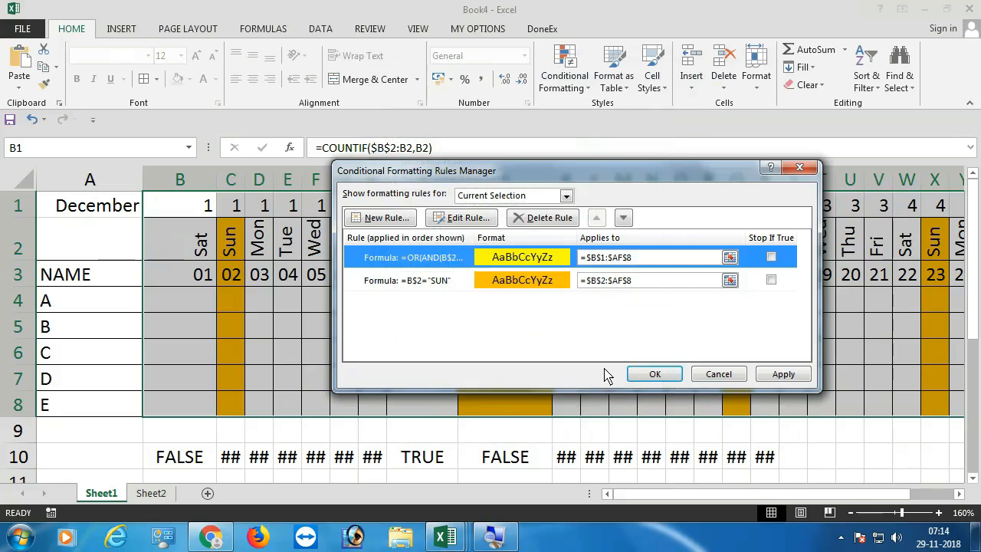
- Apply the yellow Saturday rule, then narrow columns I and J to match the other date columns
left_click(780, 374)
left_click(661, 373)
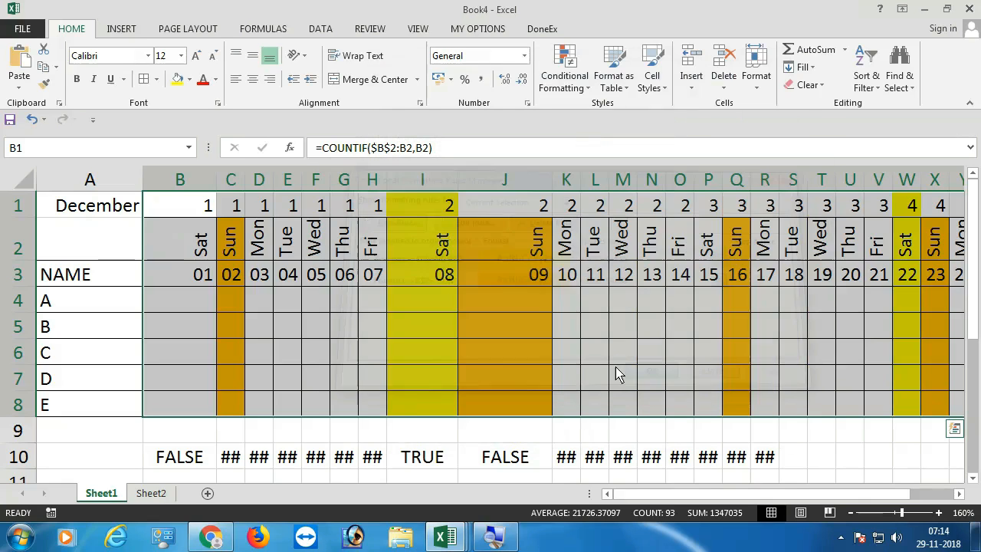
double_click(459, 183)
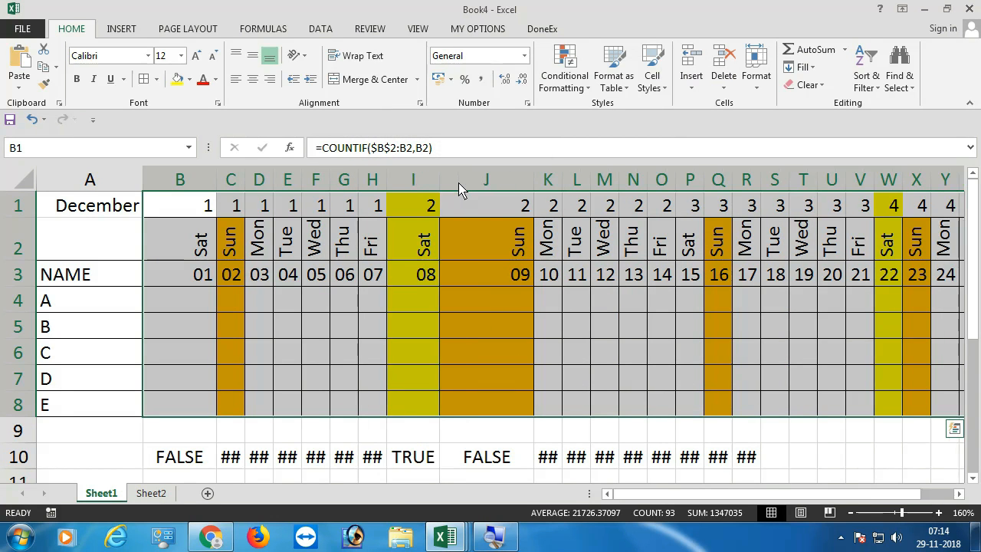
left_click_drag(440, 187, 413, 192)
left_click(413, 193)
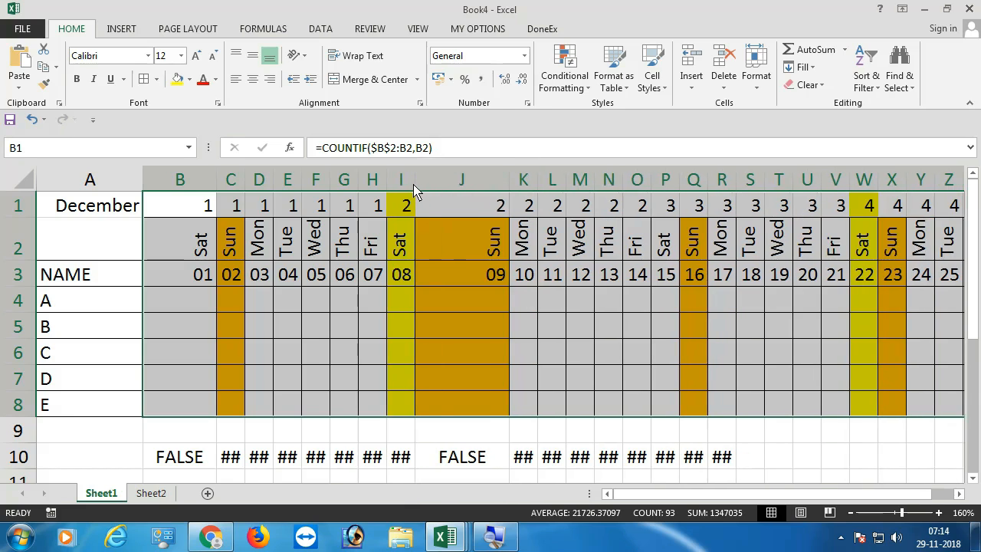
left_click_drag(510, 184, 431, 193)
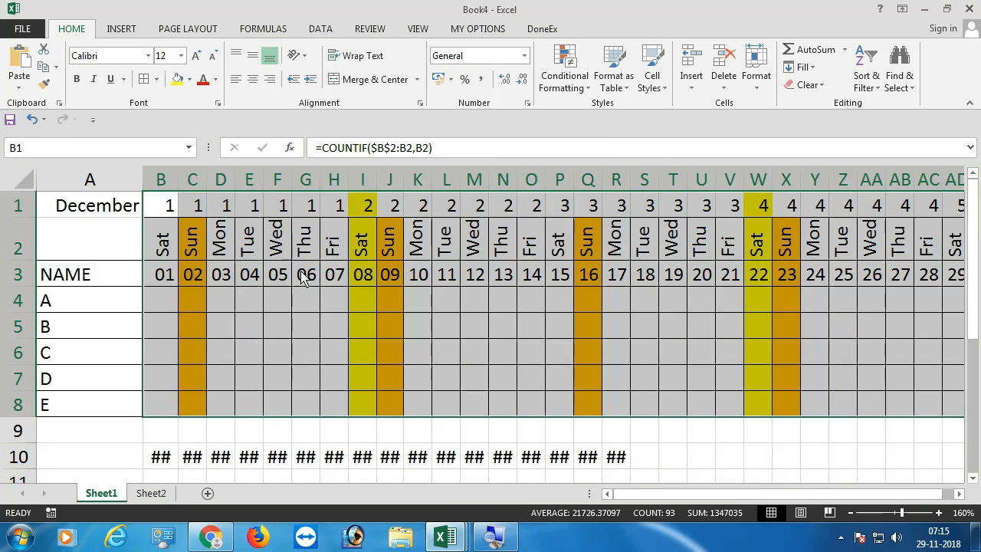
left_click_drag(367, 243, 374, 375)
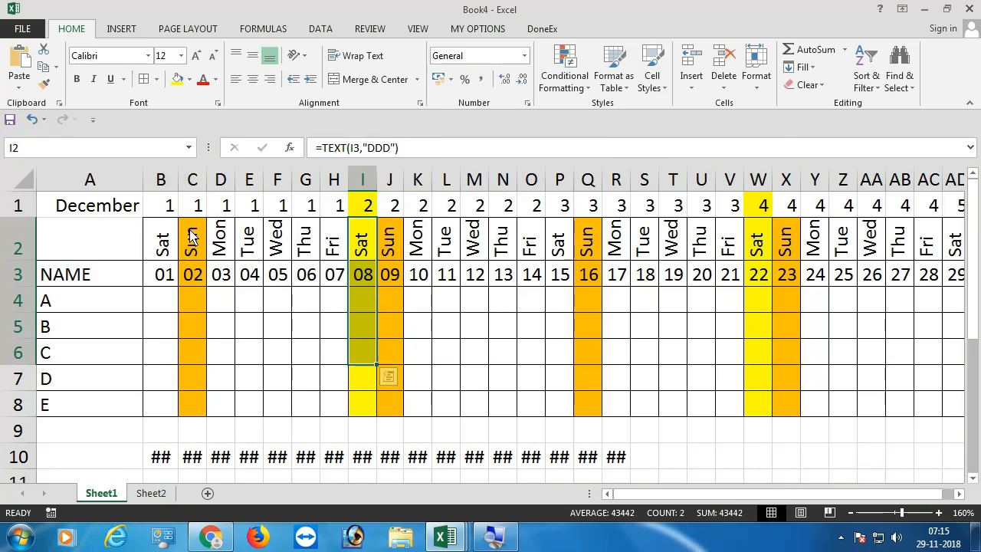
- Try November, move the month selector from A1 to A2, and hide row 1
left_click(135, 213)
left_click(151, 209)
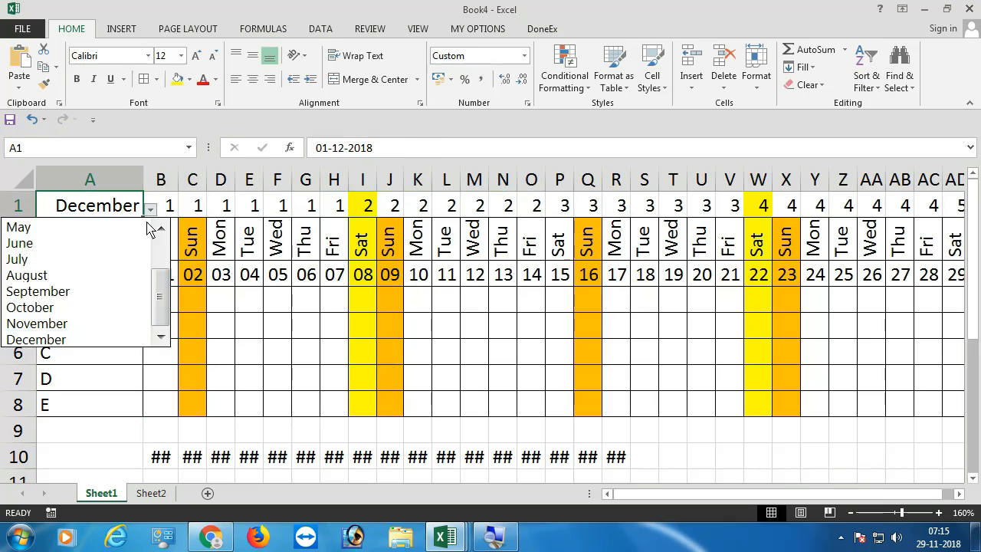
left_click(75, 325)
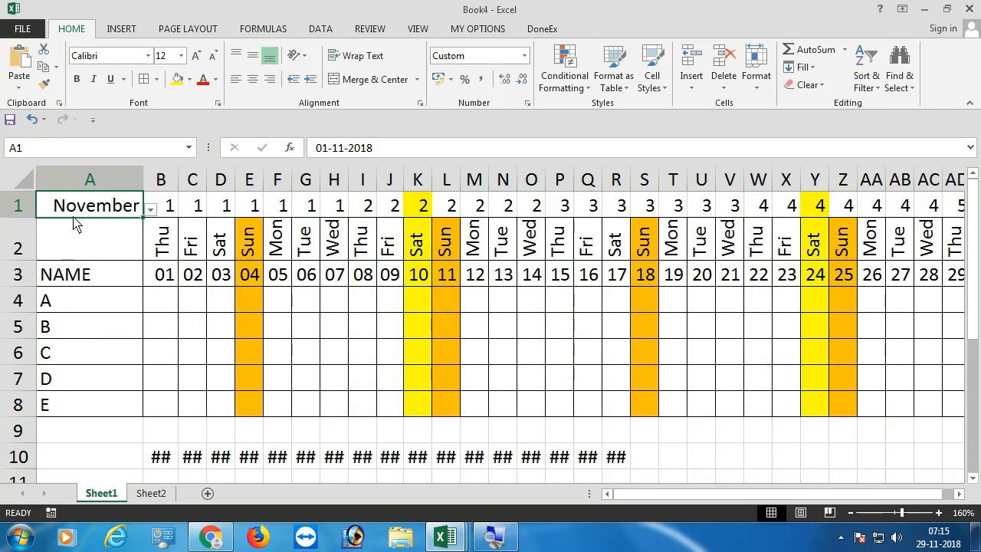
left_click_drag(112, 219, 110, 259)
left_click(19, 205)
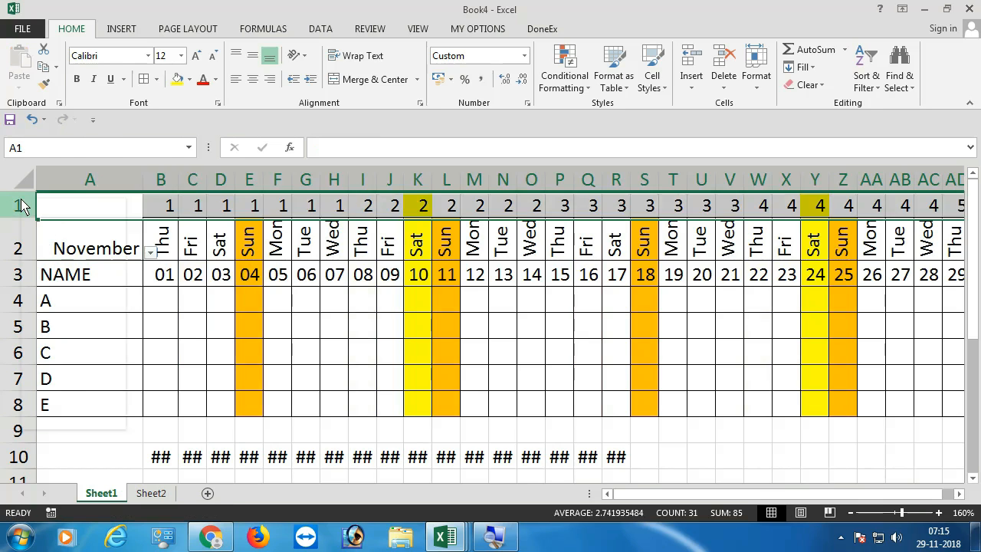
right_click(18, 205)
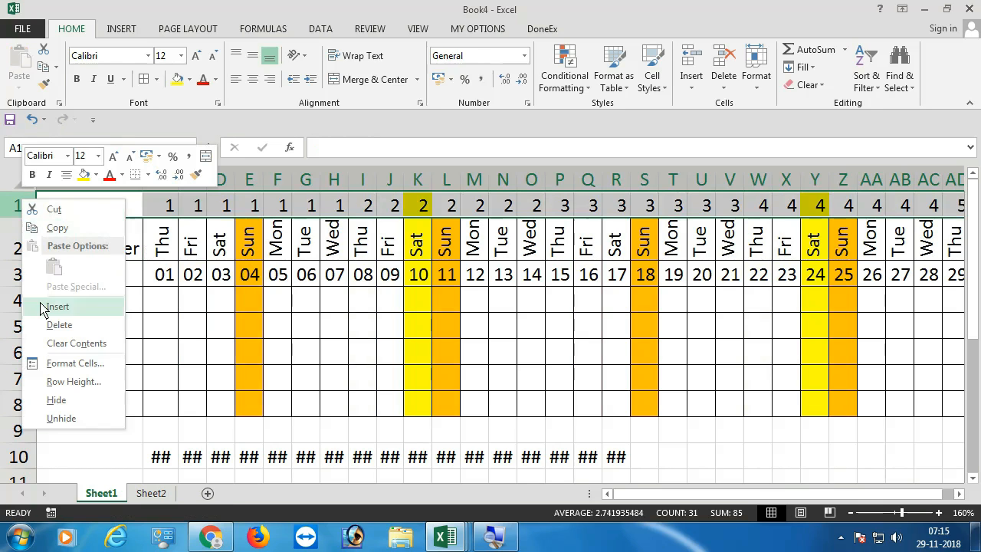
left_click(72, 400)
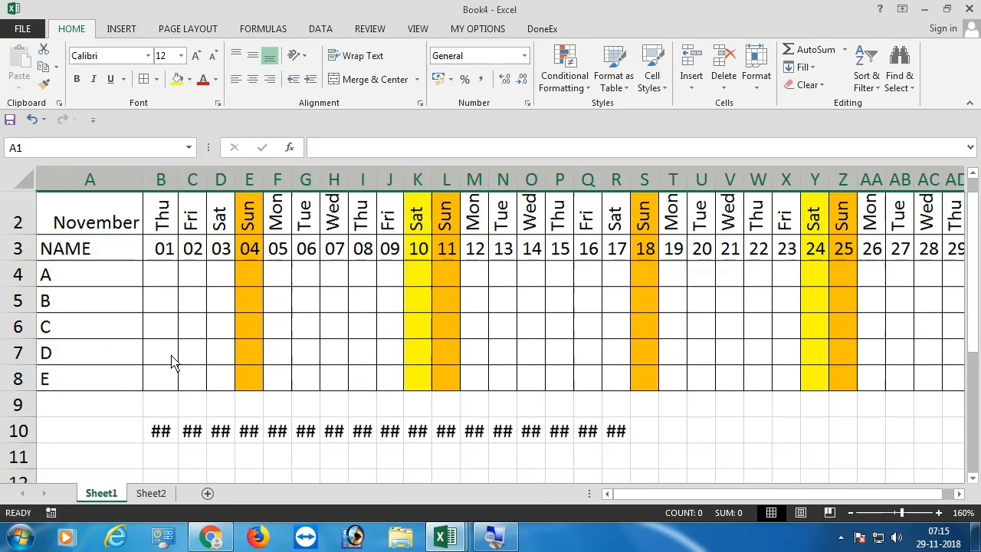
- Switch the calendar back to December from A2's month list
left_click(390, 232)
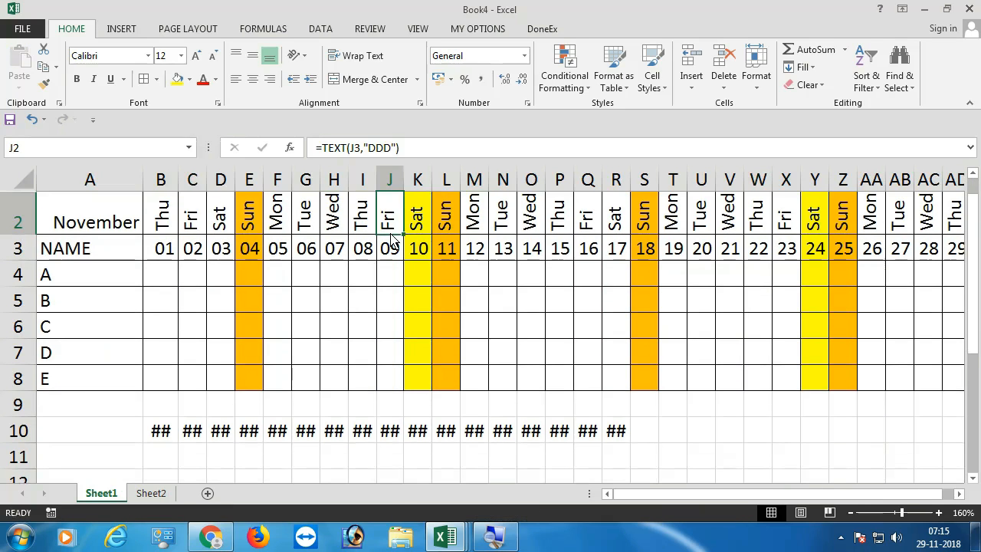
left_click(106, 209)
left_click(151, 229)
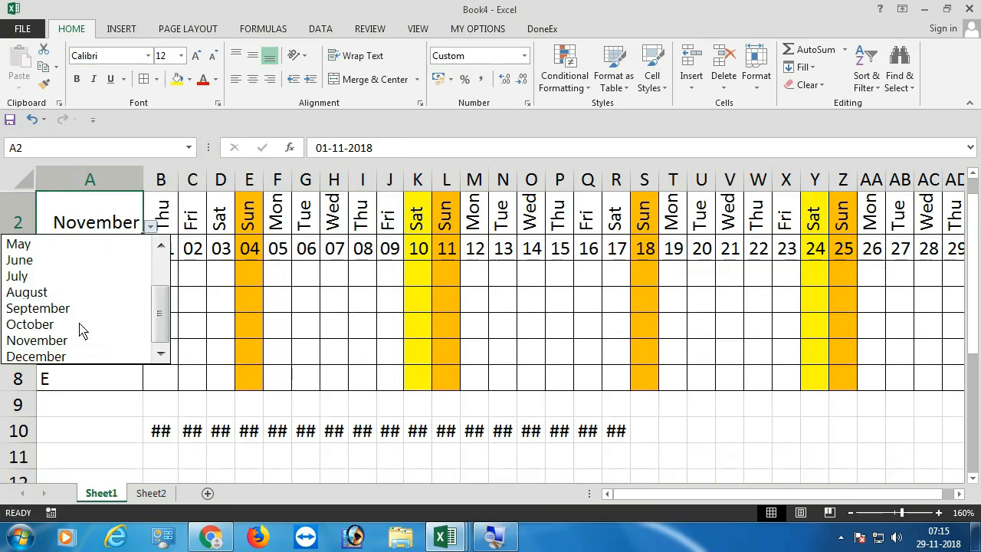
left_click(84, 356)
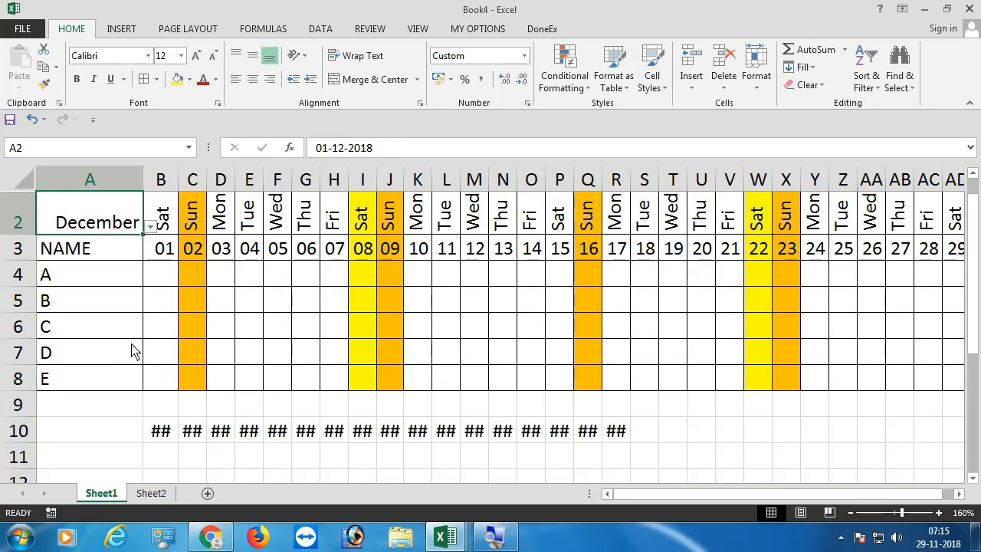
double_click(176, 434)
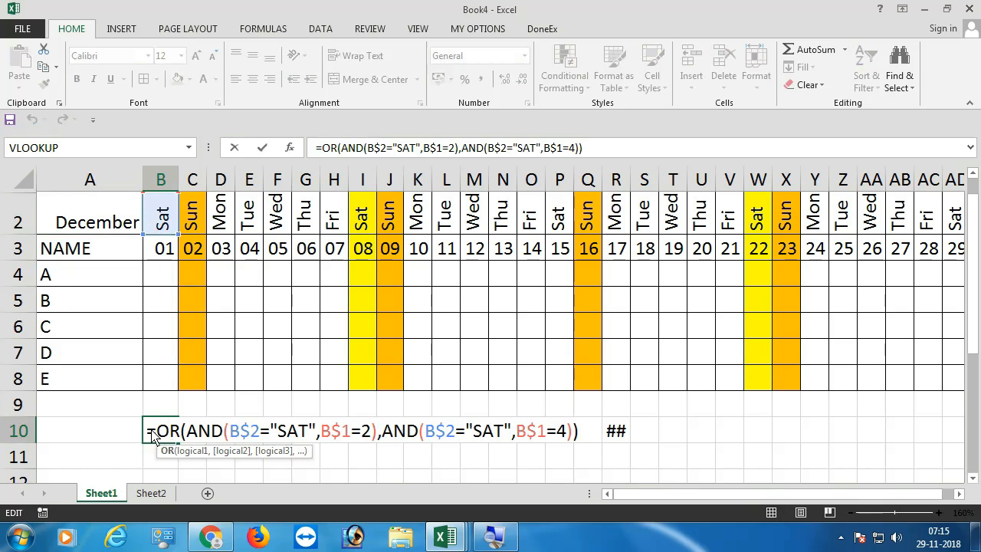
left_click_drag(151, 434, 601, 431)
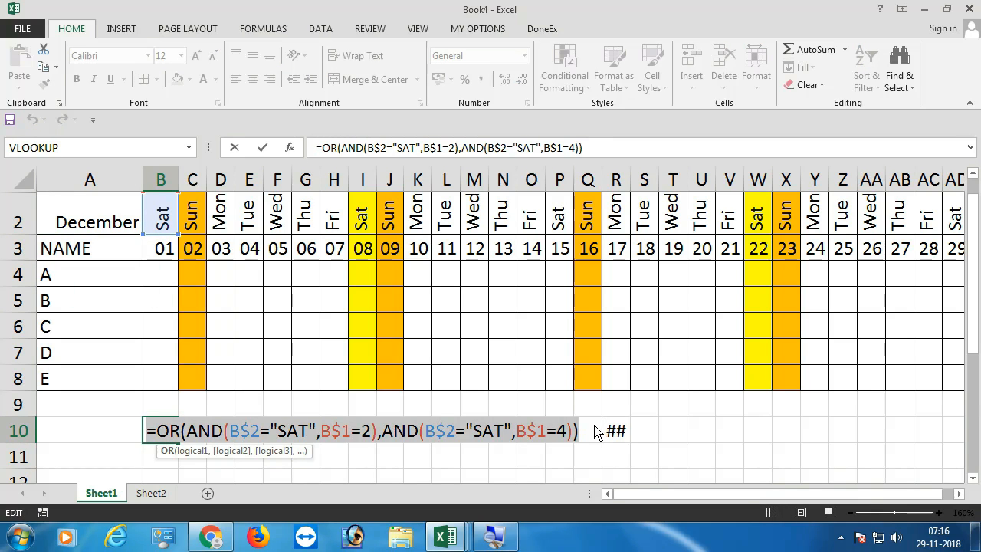
key("ctrl+c")
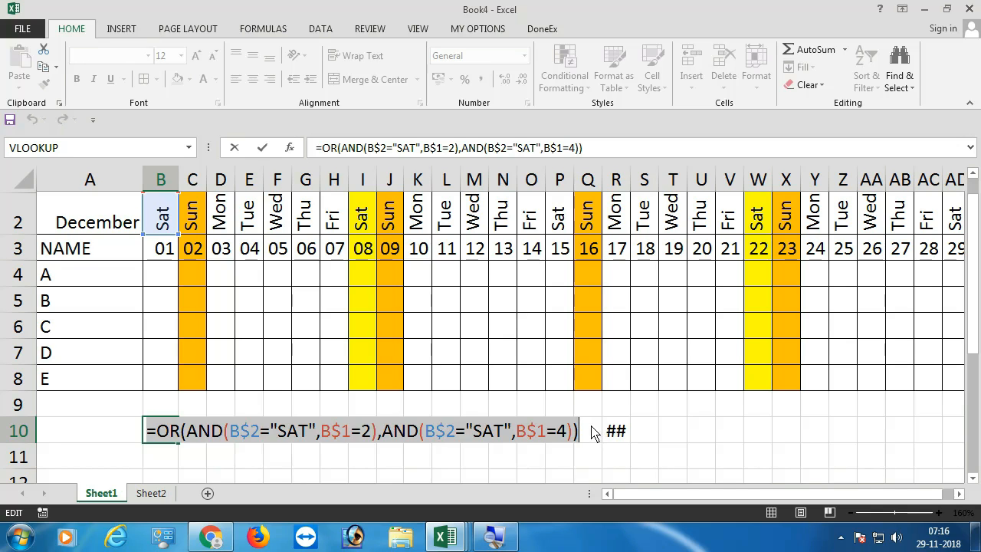
key("Return")
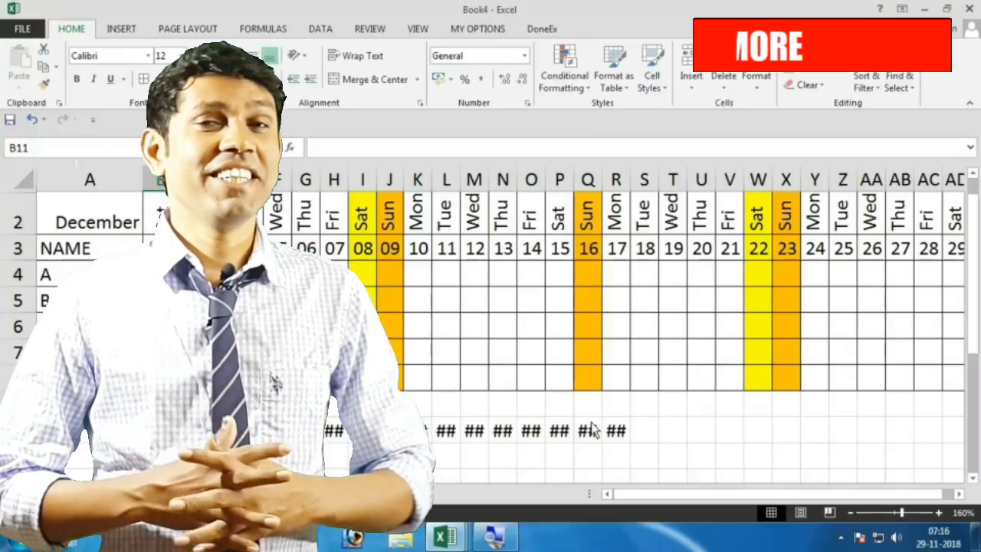